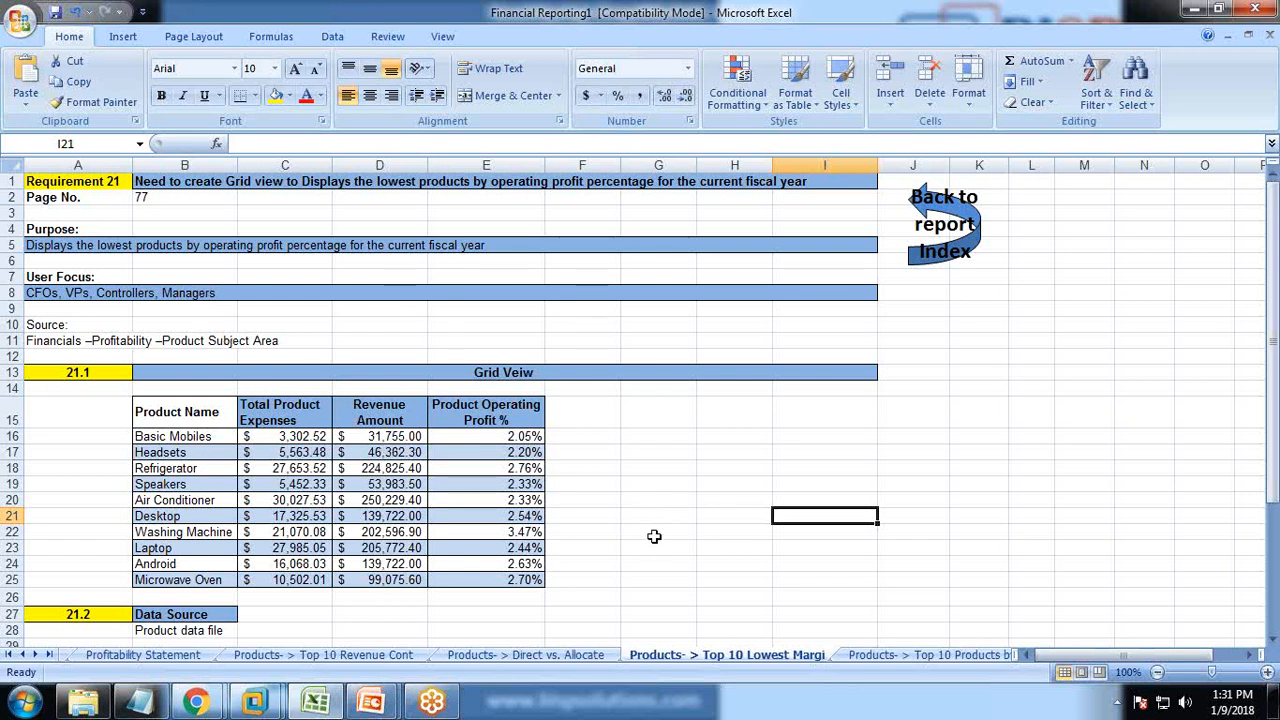
Review the Requirement 21 grid table in Excel, then bring up the Einstein Analytics page.
scroll(654, 537, "down", 2)
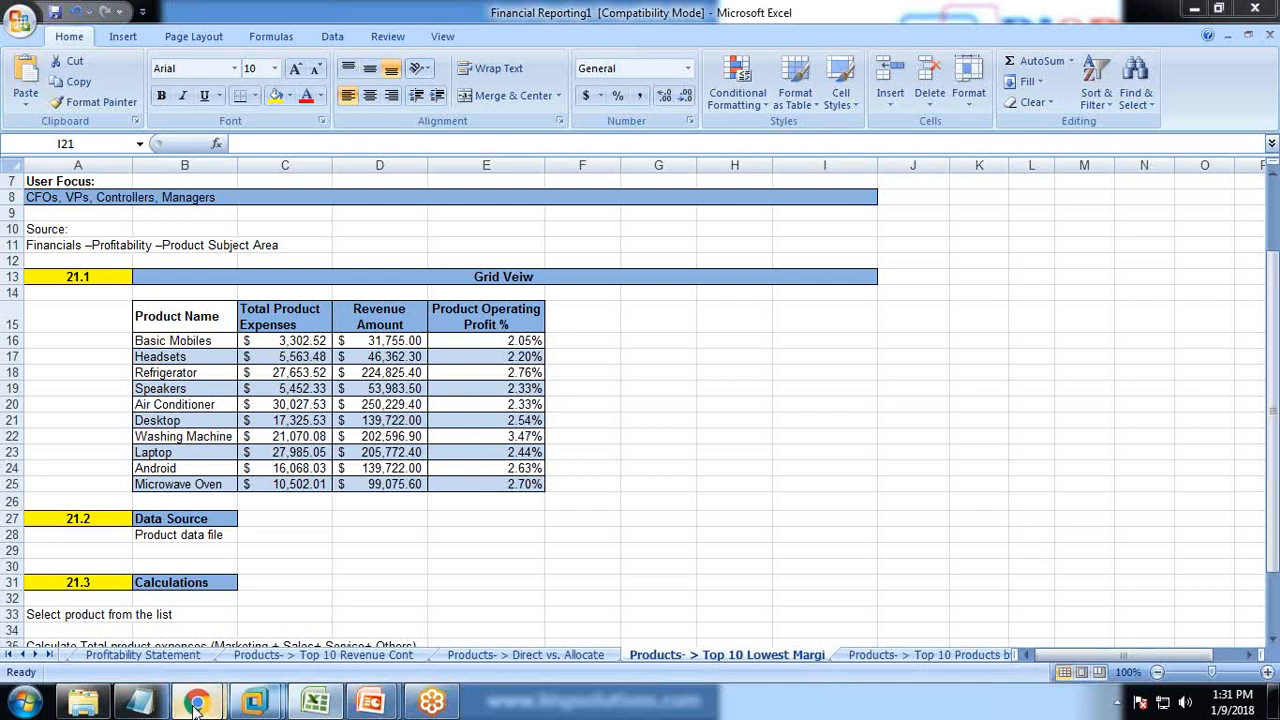
mouse_move(196, 702)
left_click(297, 602)
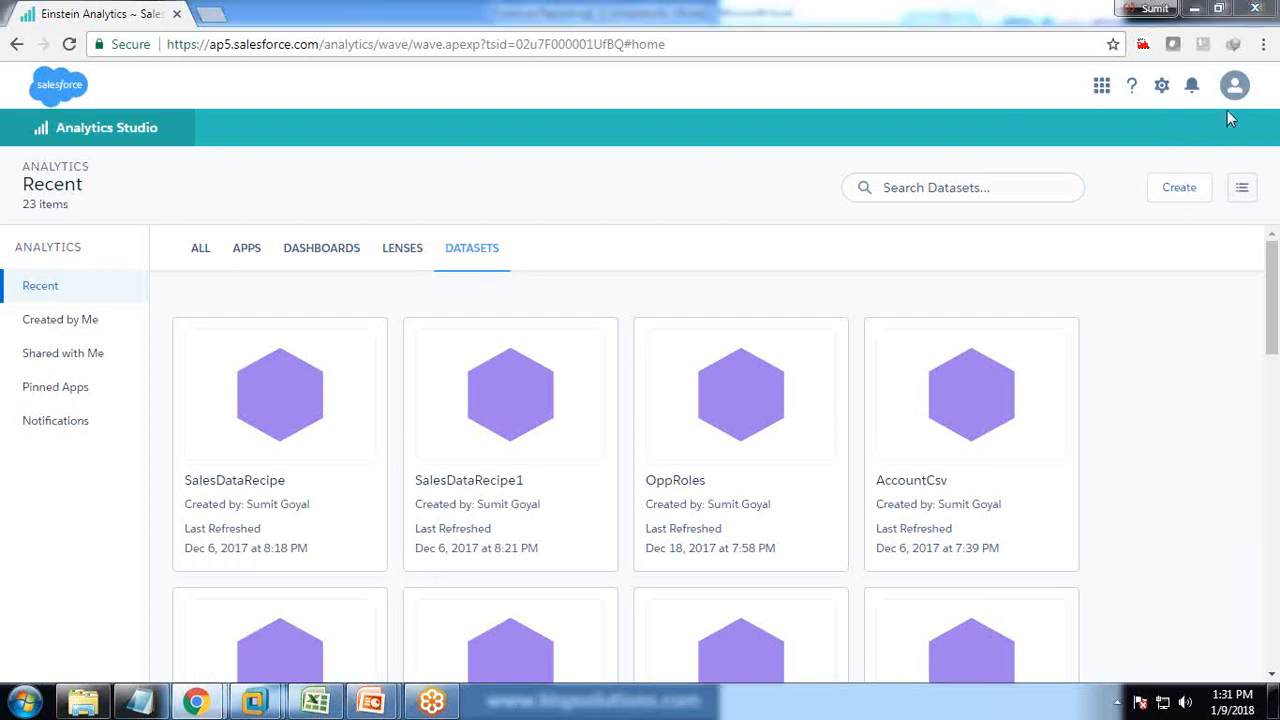
Start a new CSV dataset and select the Financial Reporting1 file for upload.
left_click(1185, 190)
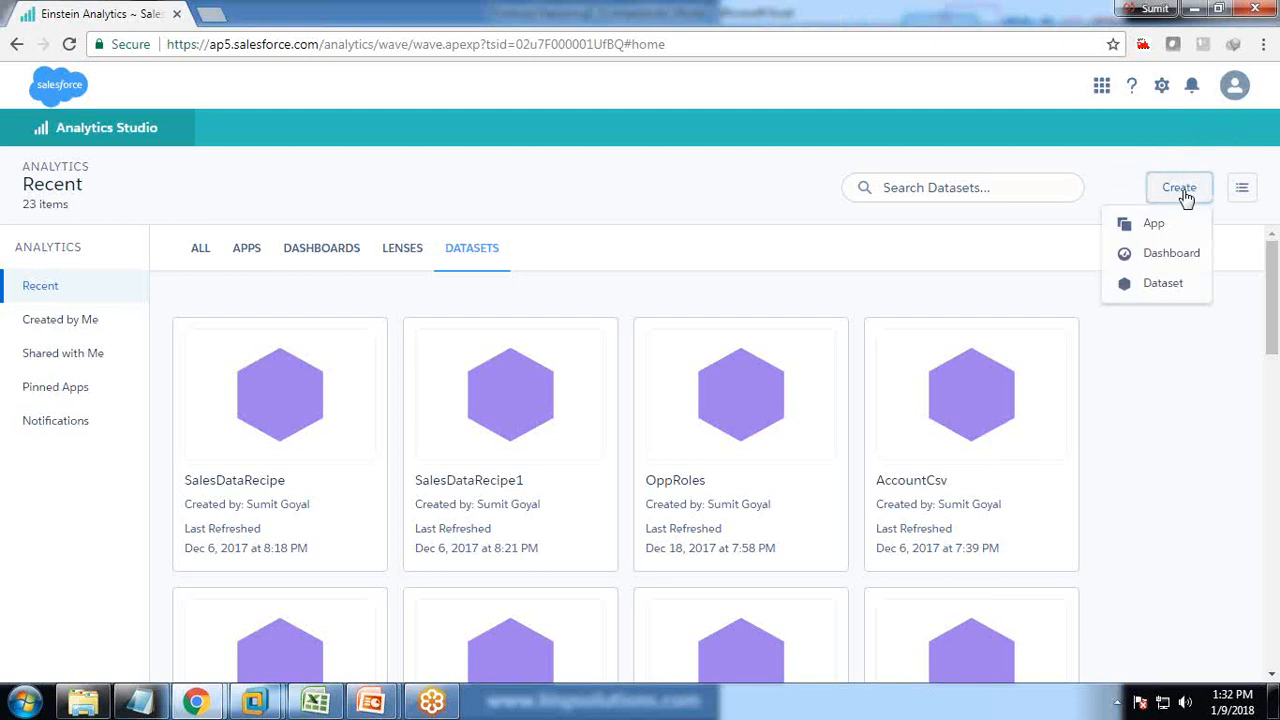
left_click(1148, 288)
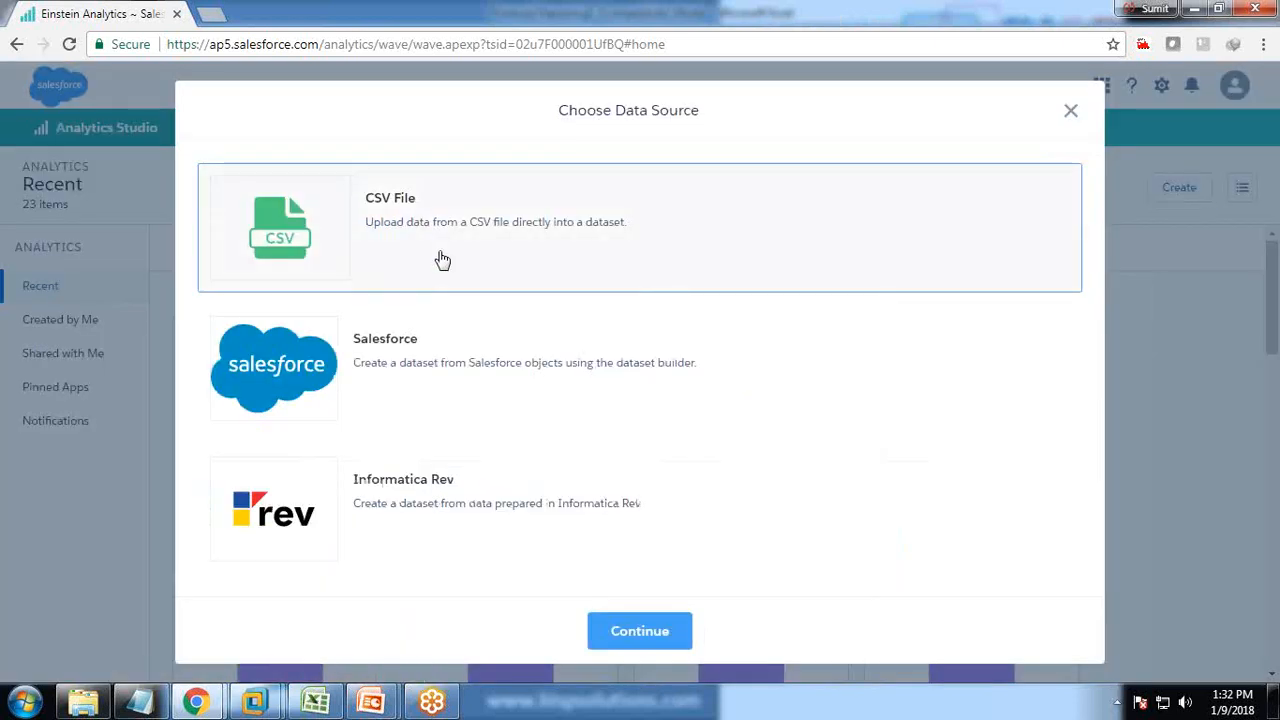
left_click(670, 640)
left_click(636, 458)
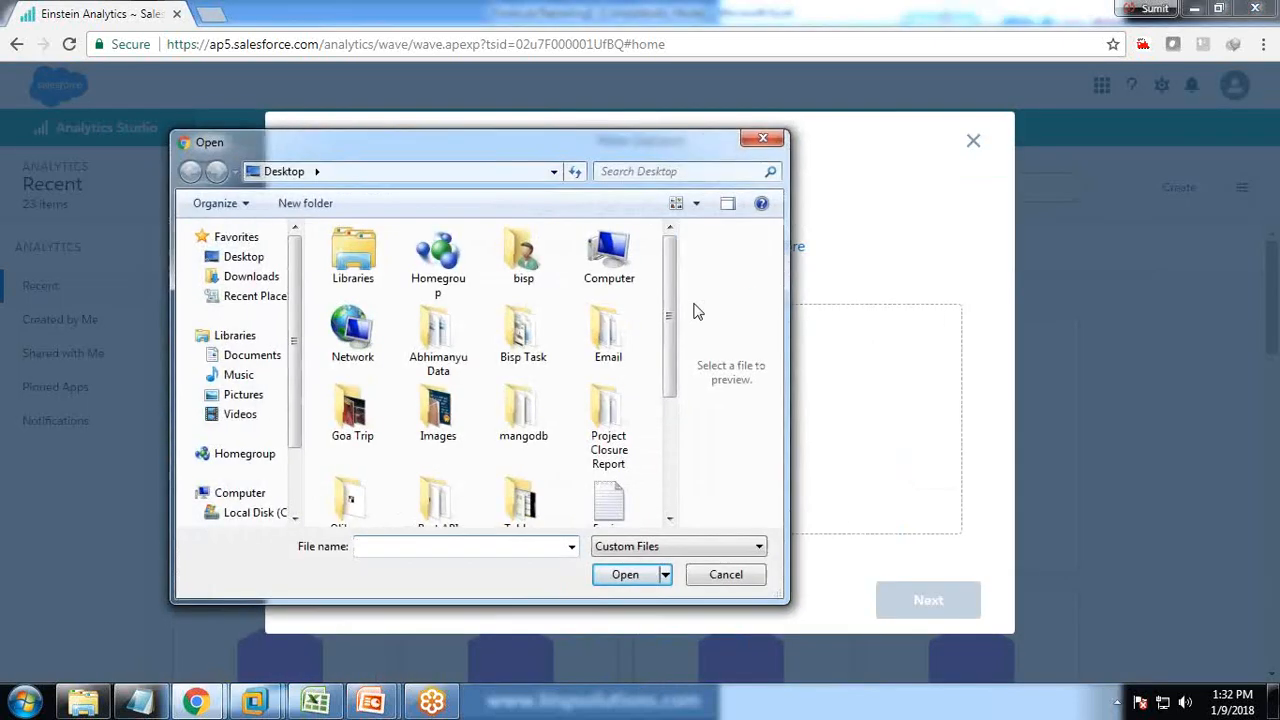
left_click_drag(667, 330, 586, 429)
left_click(345, 380)
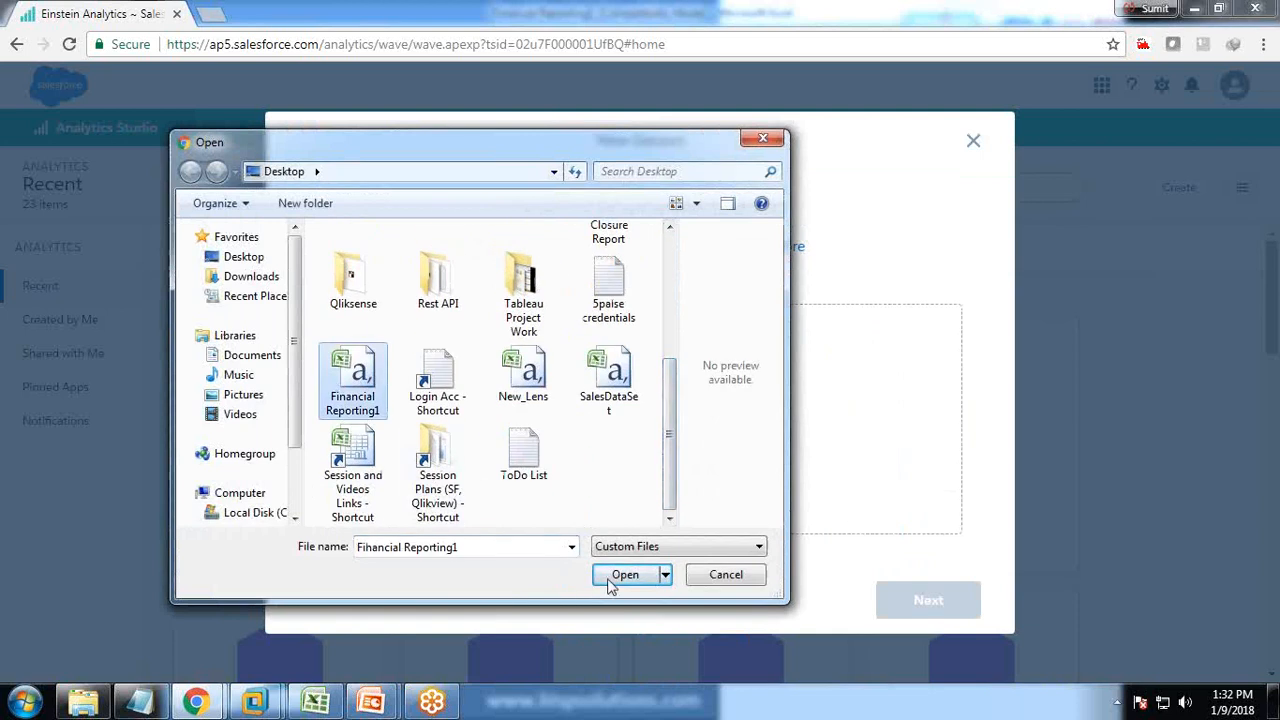
left_click(618, 577)
Accept the dataset name, My Private App and field attributes, then queue the upload.
left_click(928, 600)
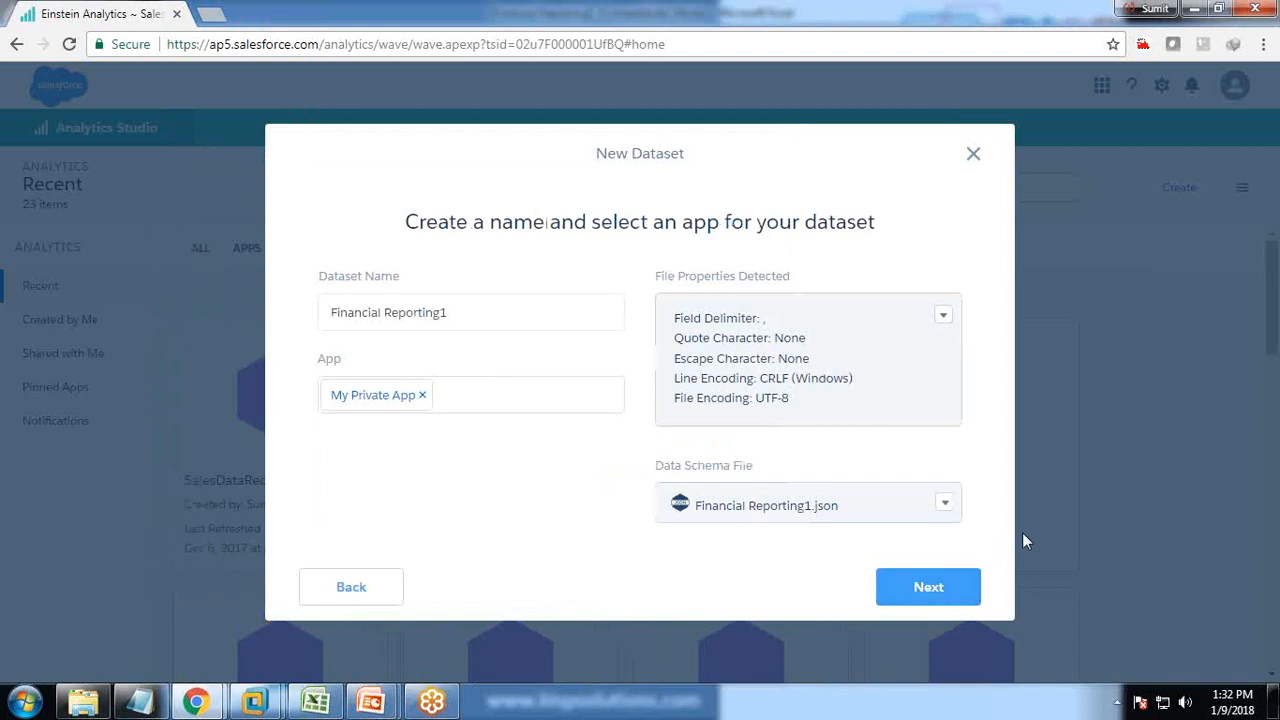
left_click(924, 590)
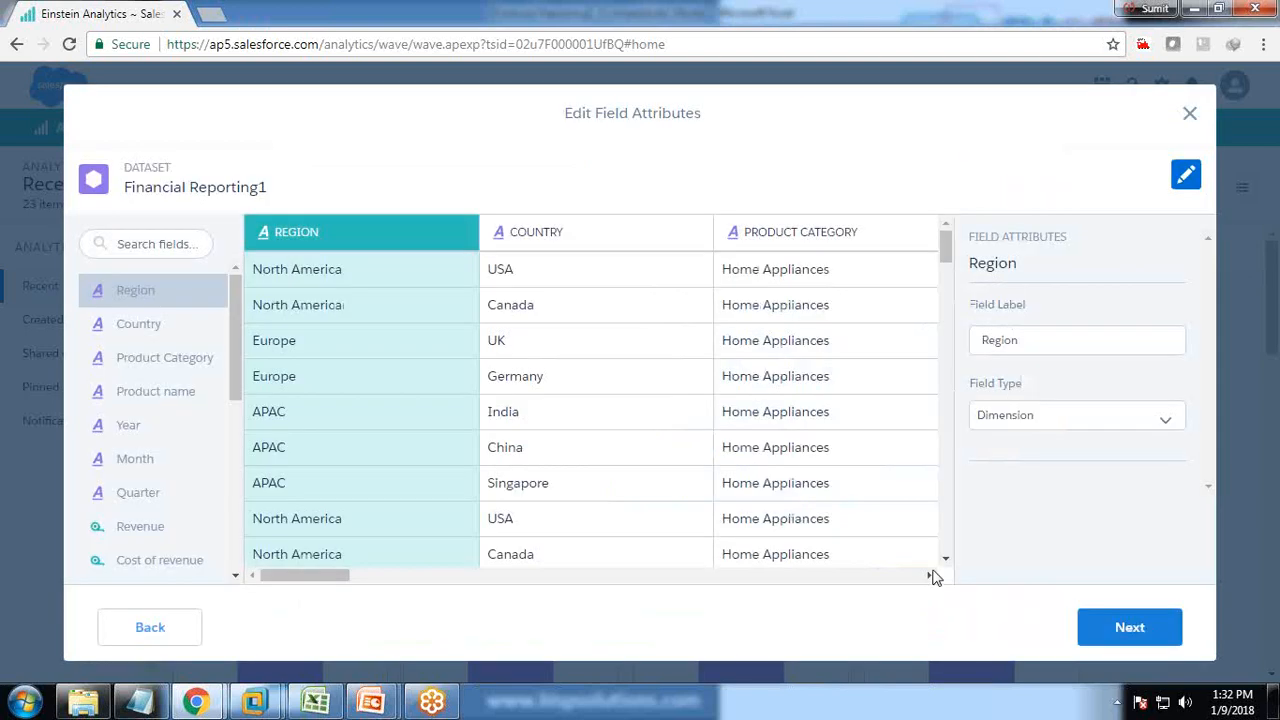
left_click_drag(323, 577, 275, 584)
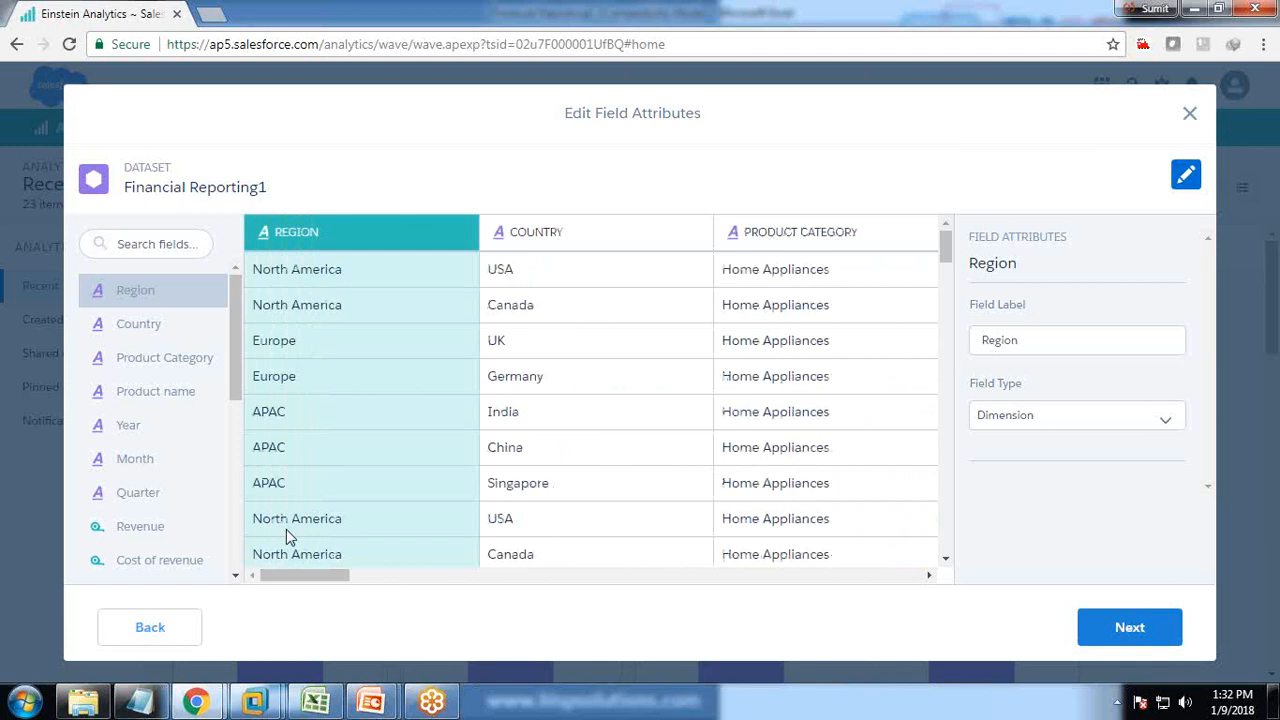
left_click(1131, 630)
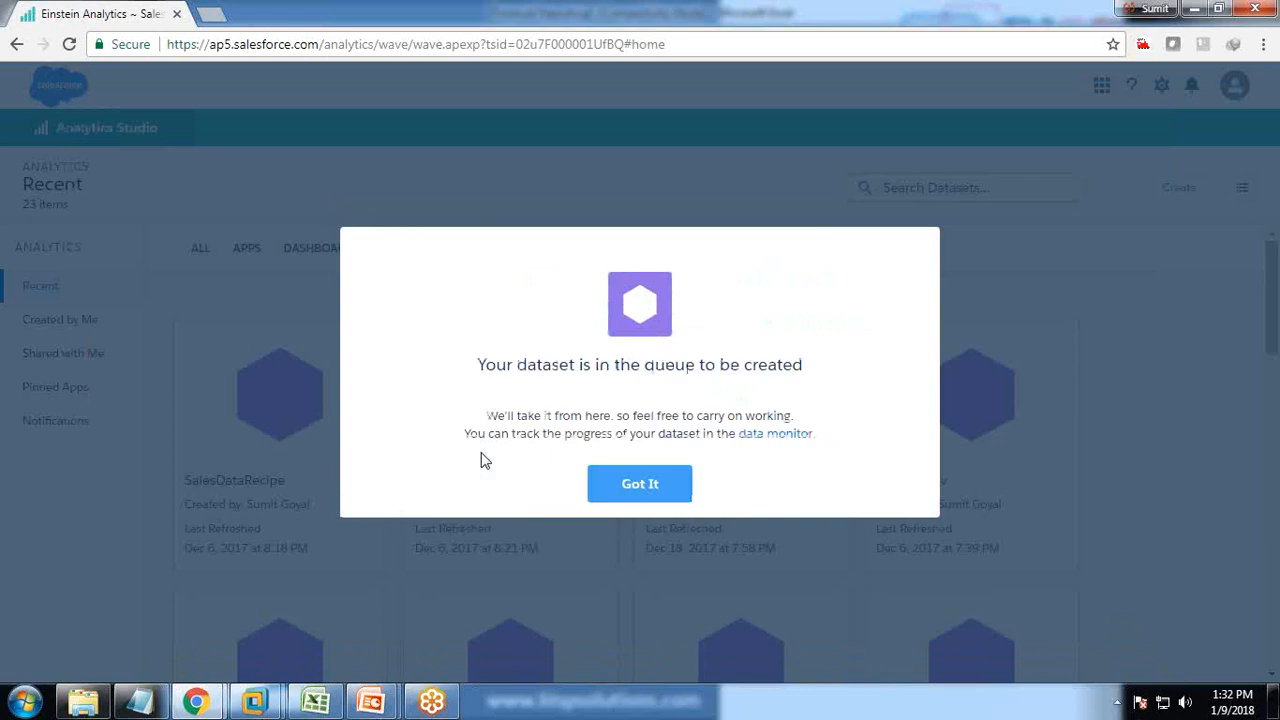
left_click(639, 484)
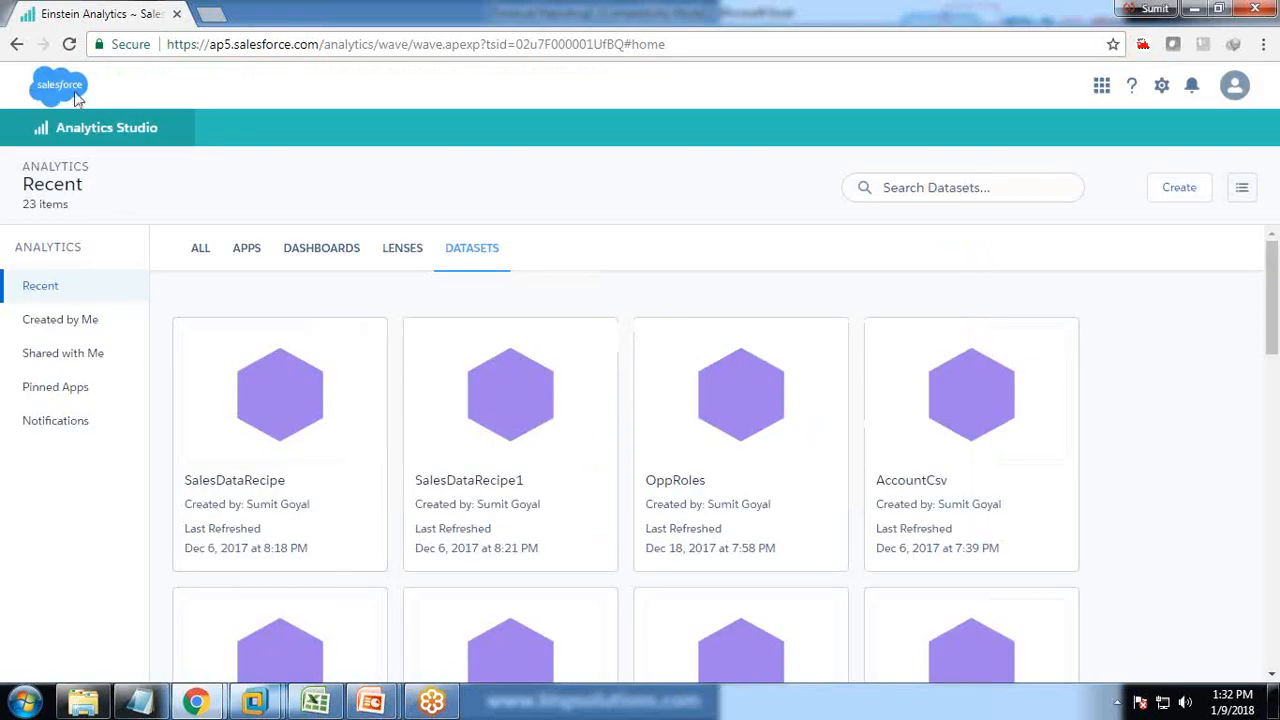
Reload the Datasets list until Financial Reporting1 appears at the top, then go to Excel.
left_click(69, 44)
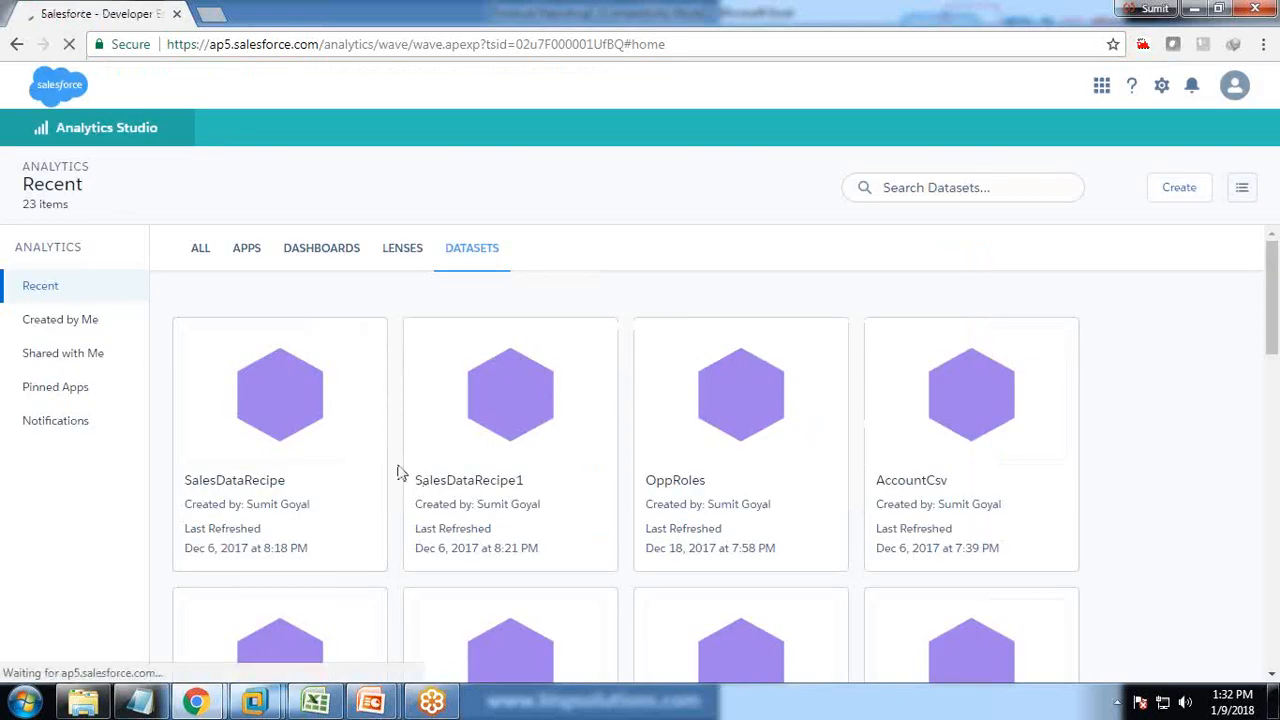
left_click(473, 250)
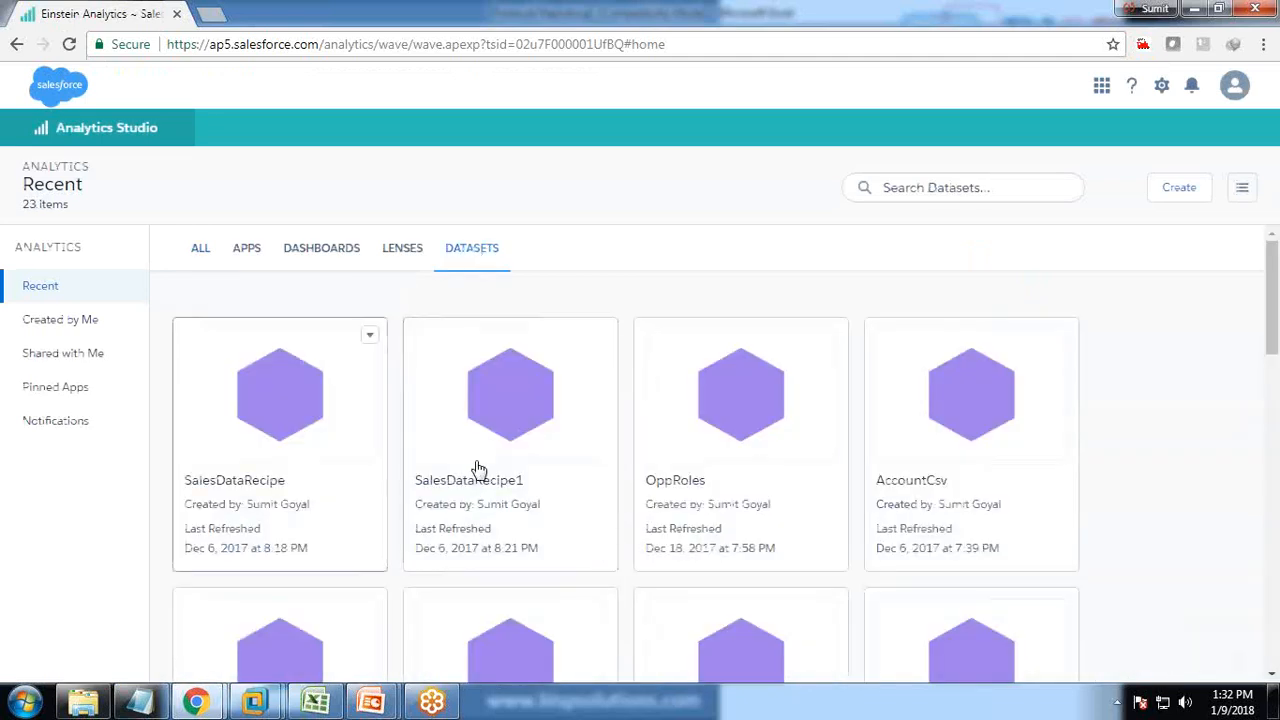
scroll(478, 470, "down", 10)
scroll(652, 610, "up", 5)
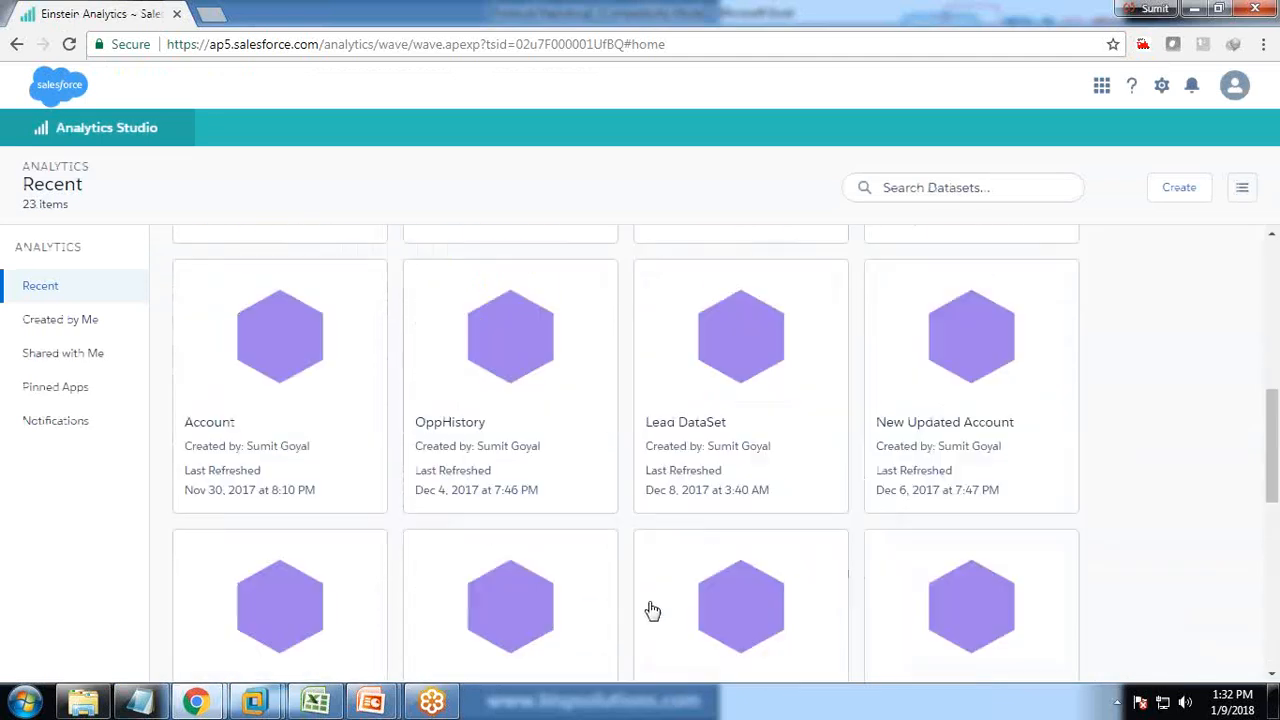
scroll(652, 610, "up", 5)
scroll(652, 605, "down", 4)
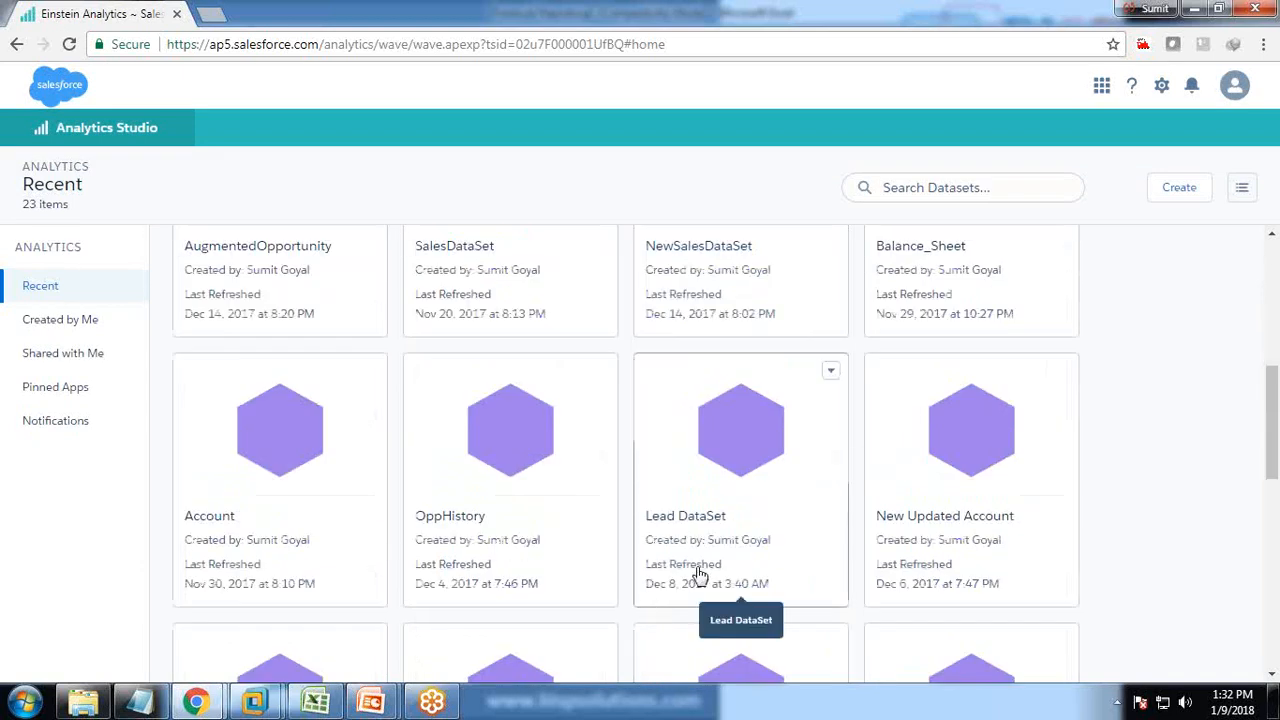
scroll(699, 577, "up", 5)
left_click(70, 44)
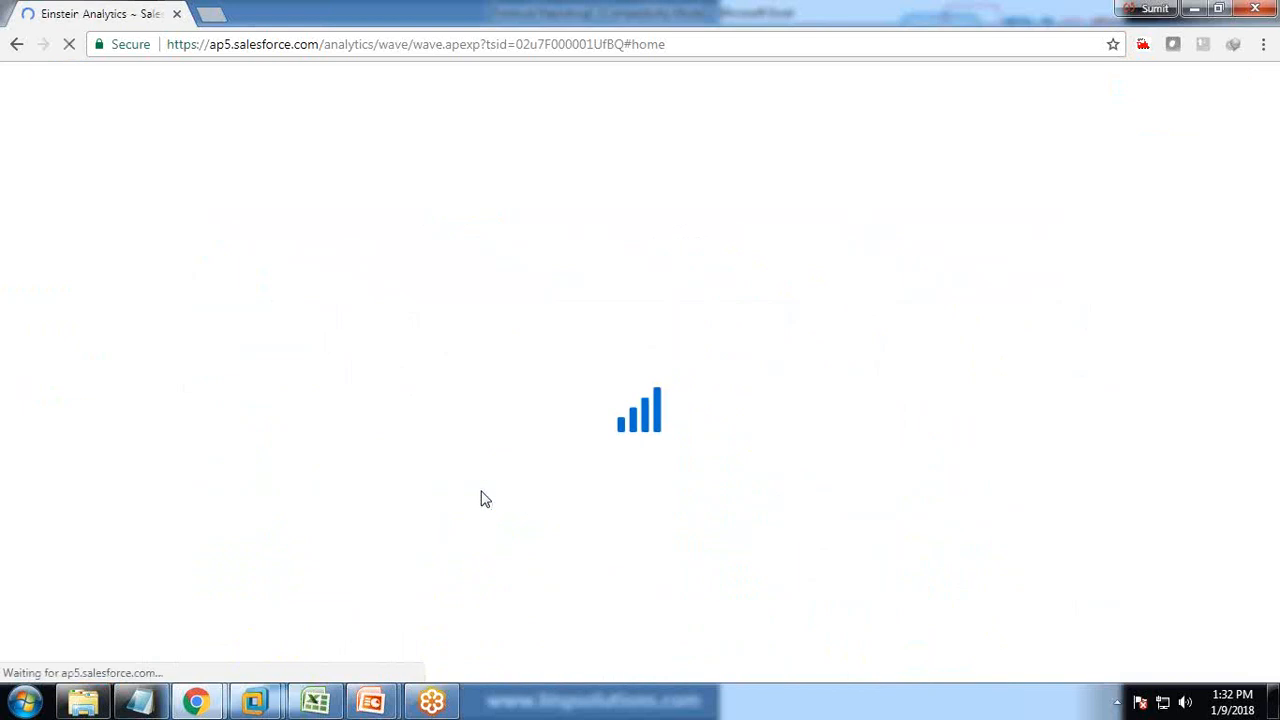
left_click(477, 252)
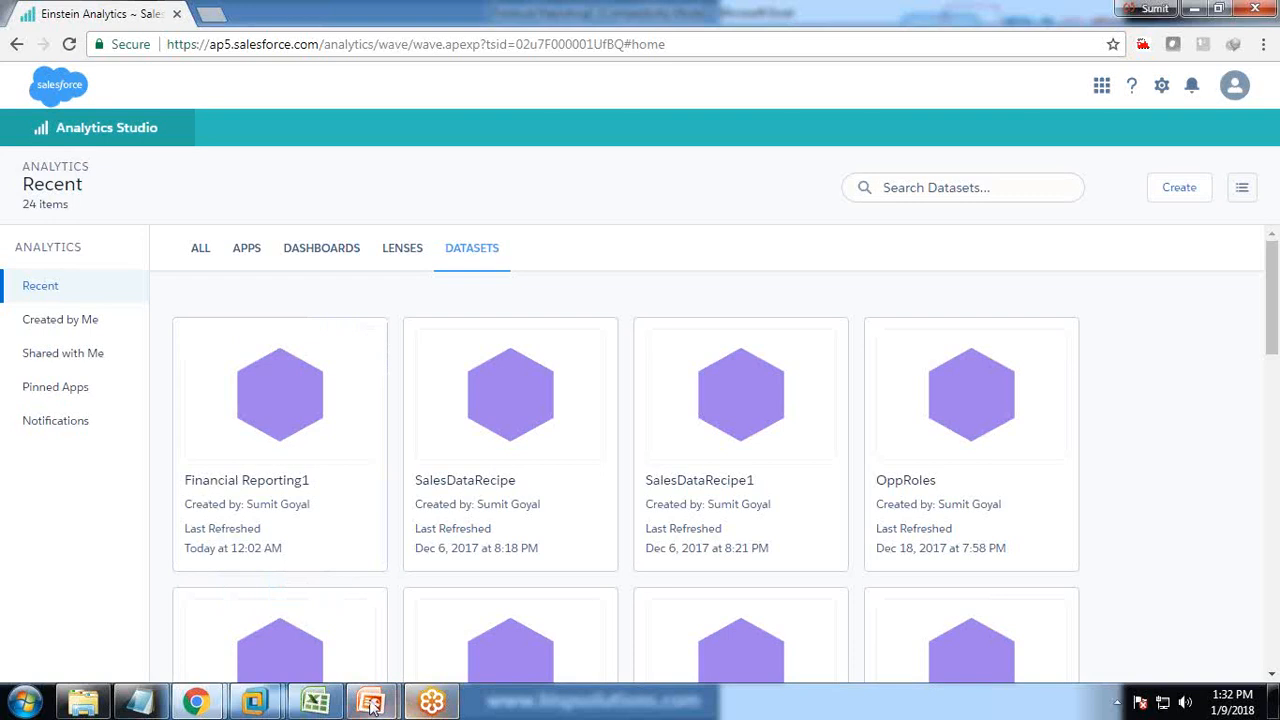
left_click(316, 702)
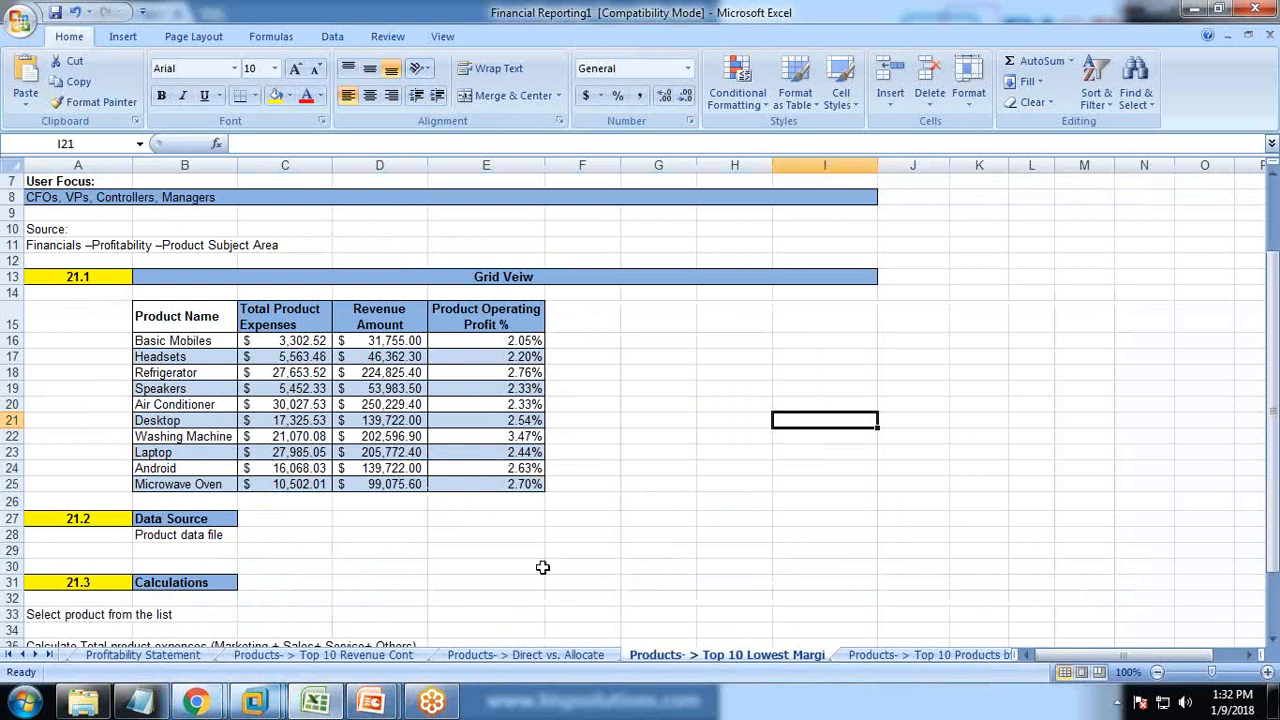
Inspect the Product Operating Profit % formula note in cells B39–C39.
scroll(542, 567, "down", 2)
scroll(542, 567, "down", 1)
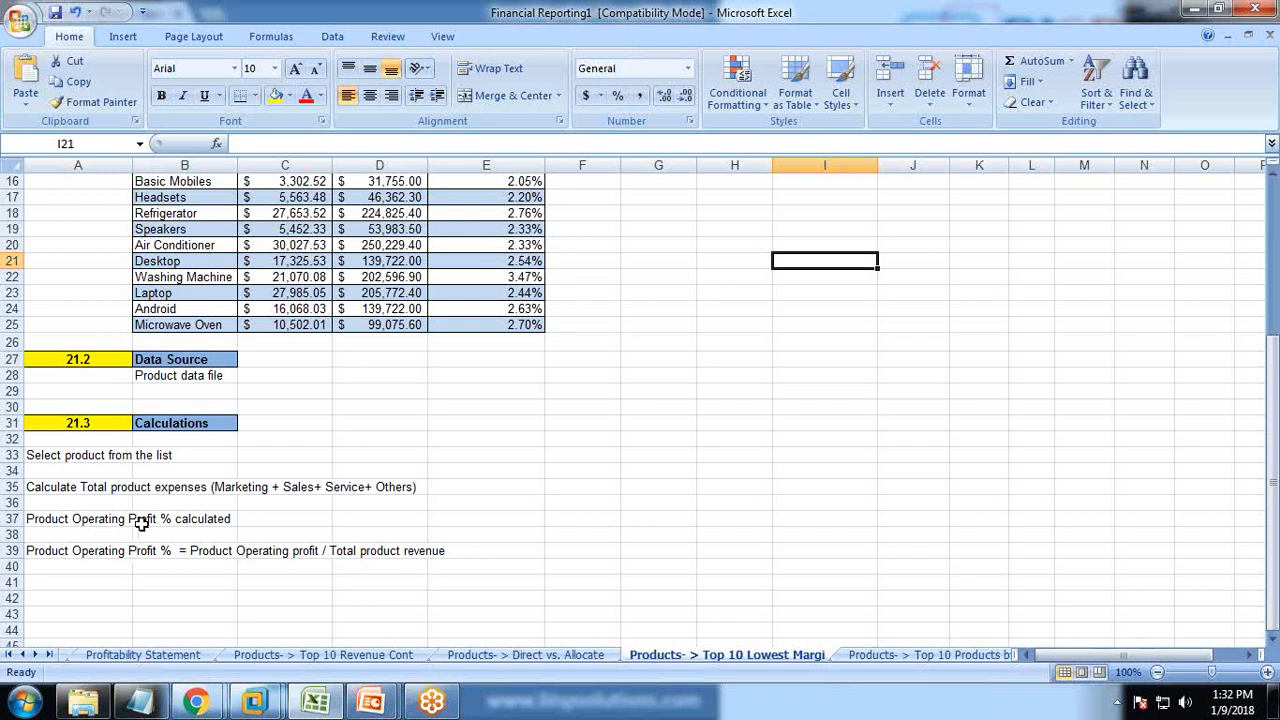
left_click(203, 553)
left_click(242, 553)
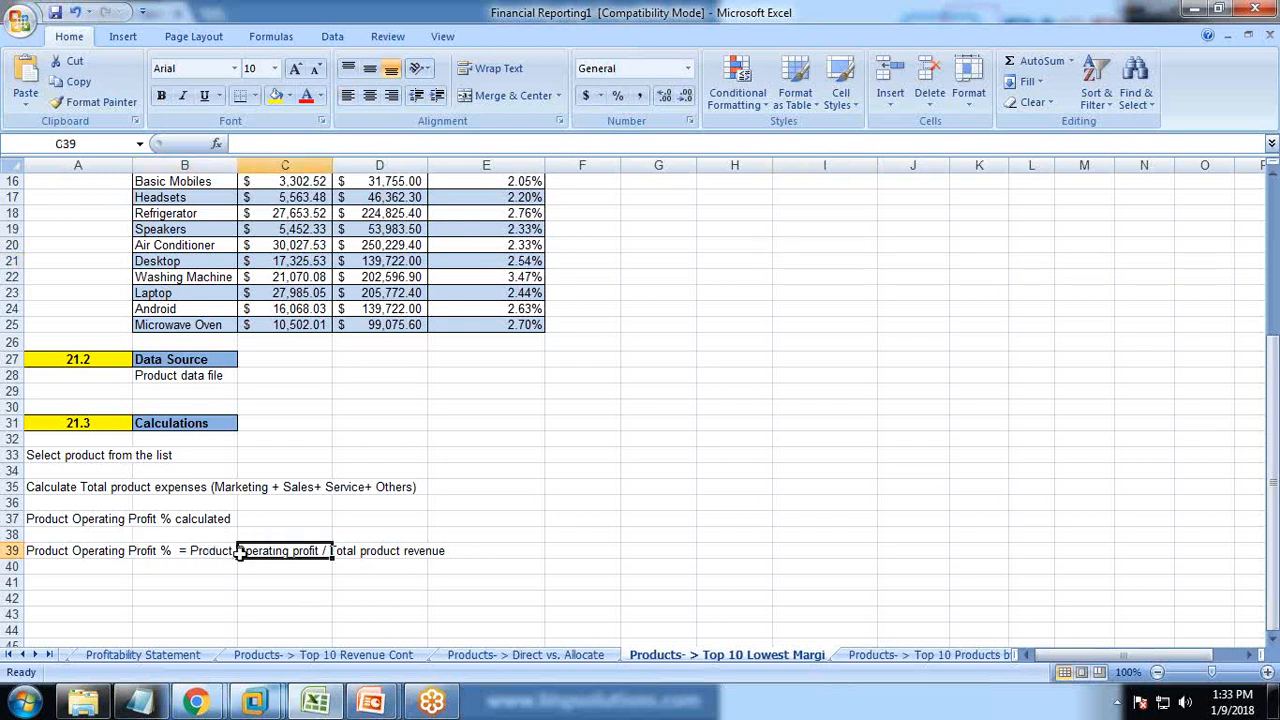
left_click(200, 552)
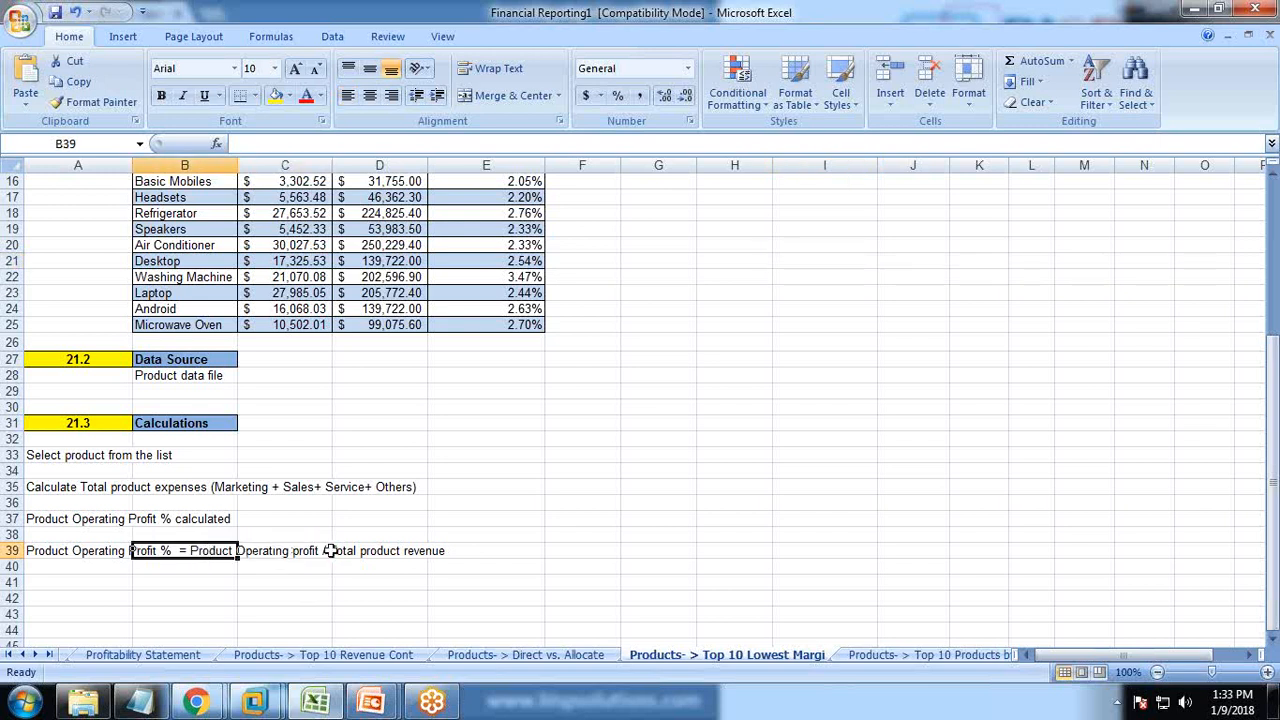
left_click(228, 615)
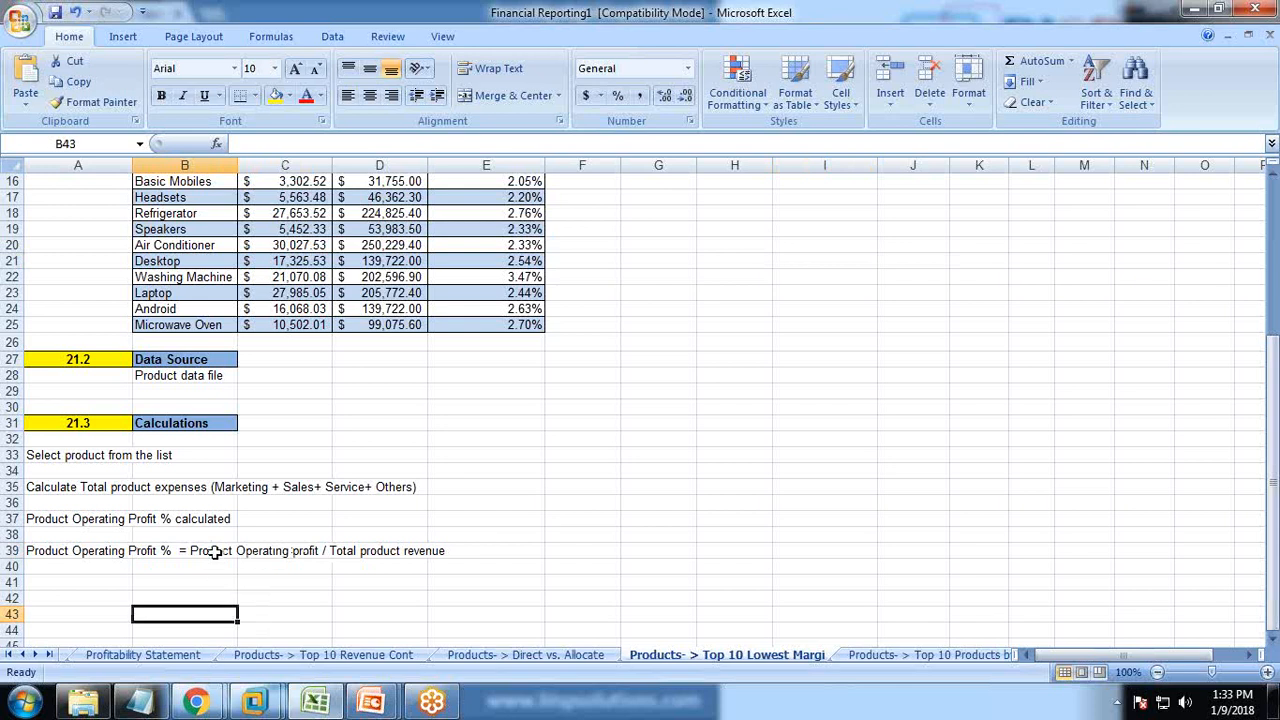
left_click_drag(195, 551, 272, 550)
left_click(289, 585)
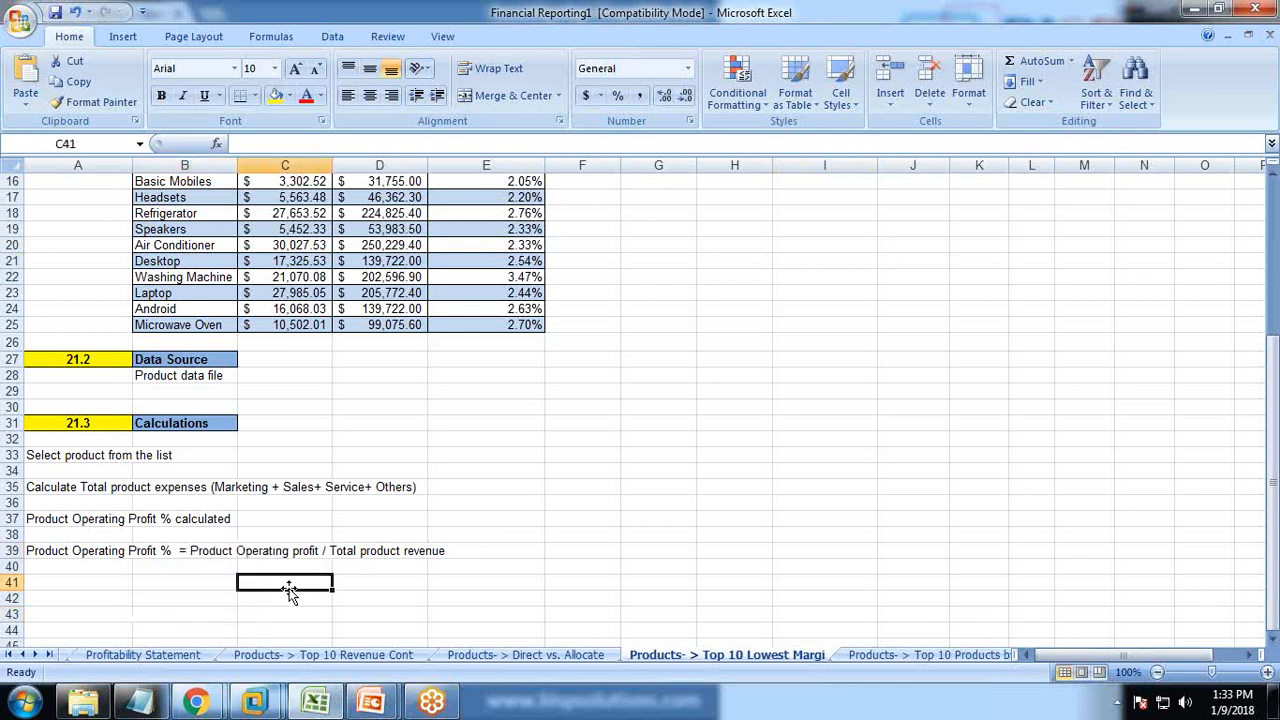
Check the total product revenue part of the formula in D39, then return to the browser.
scroll(395, 570, "up", 2)
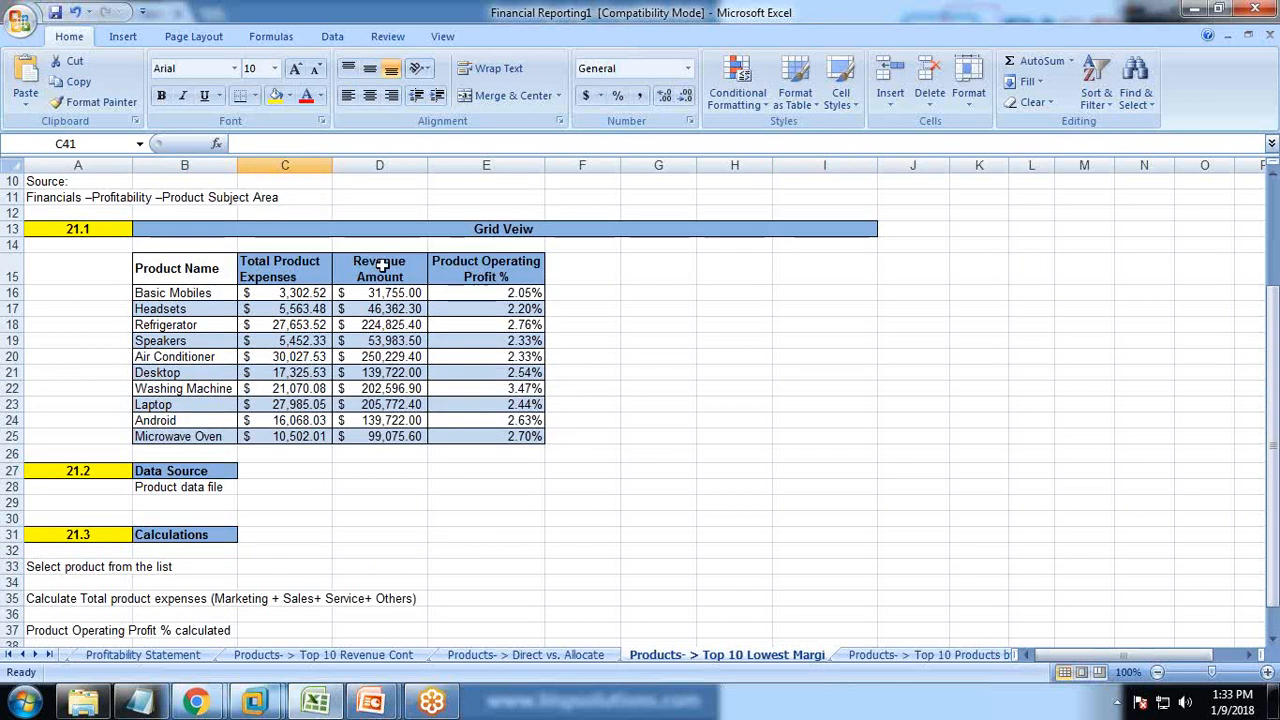
scroll(363, 395, "down", 2)
left_click(344, 549)
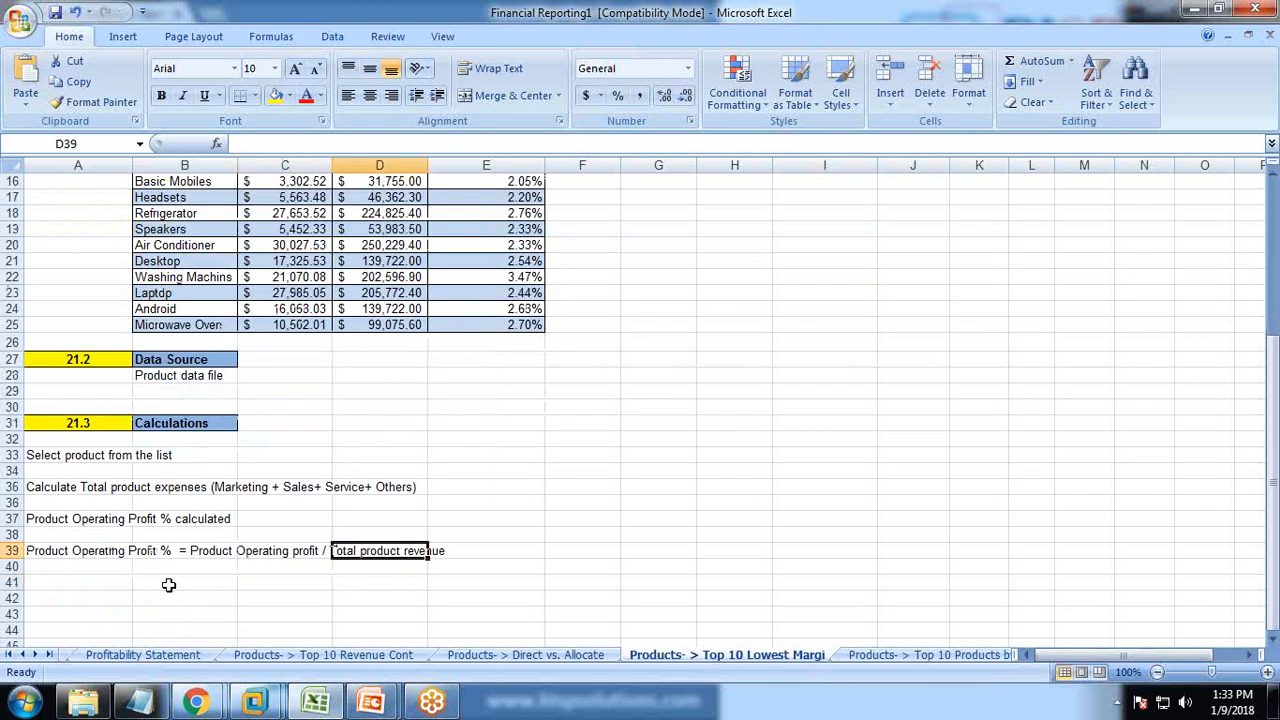
scroll(310, 524, "up", 1)
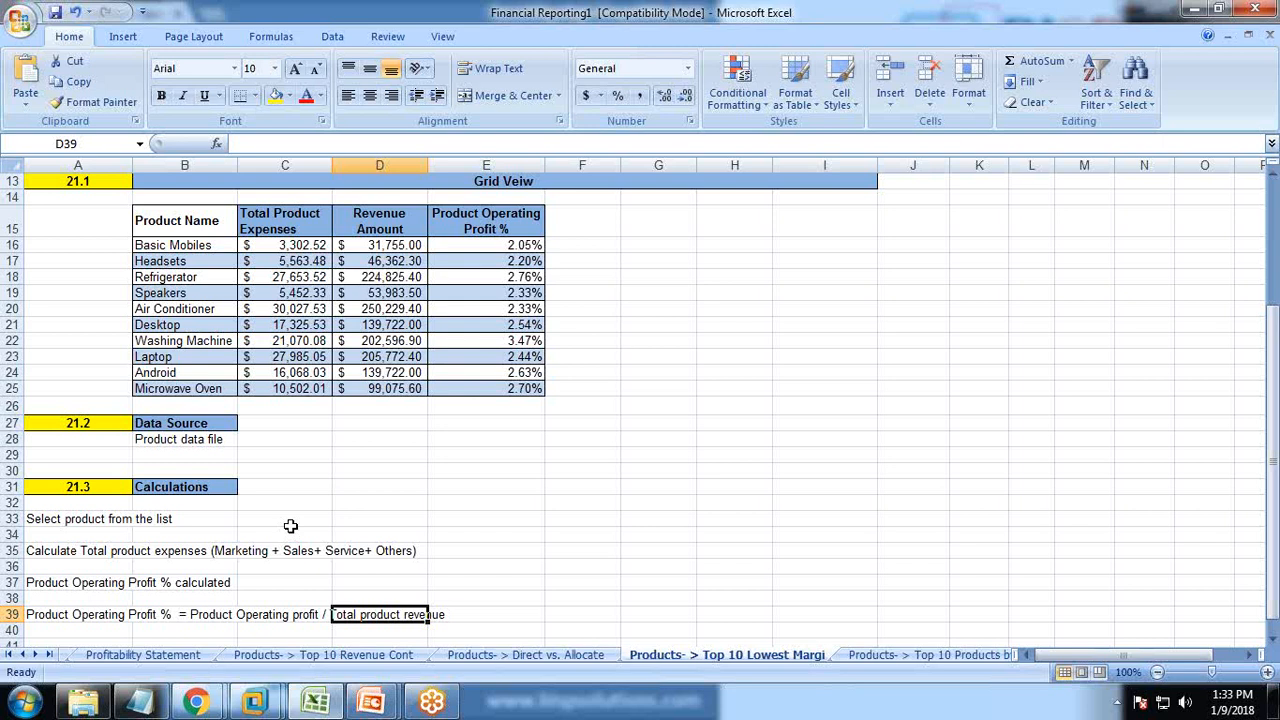
left_click(205, 705)
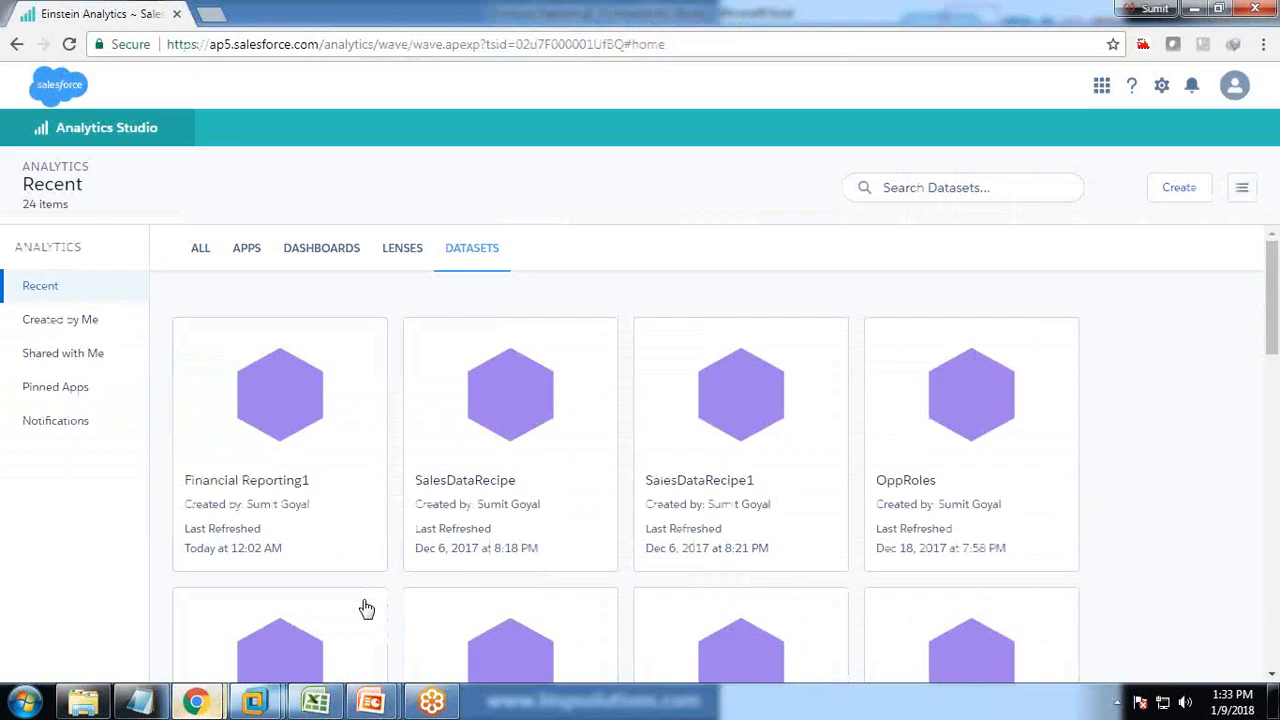
Open the dataset recipes list under Data Manager's Dataflows & Recipes.
left_click(1161, 87)
left_click(1110, 234)
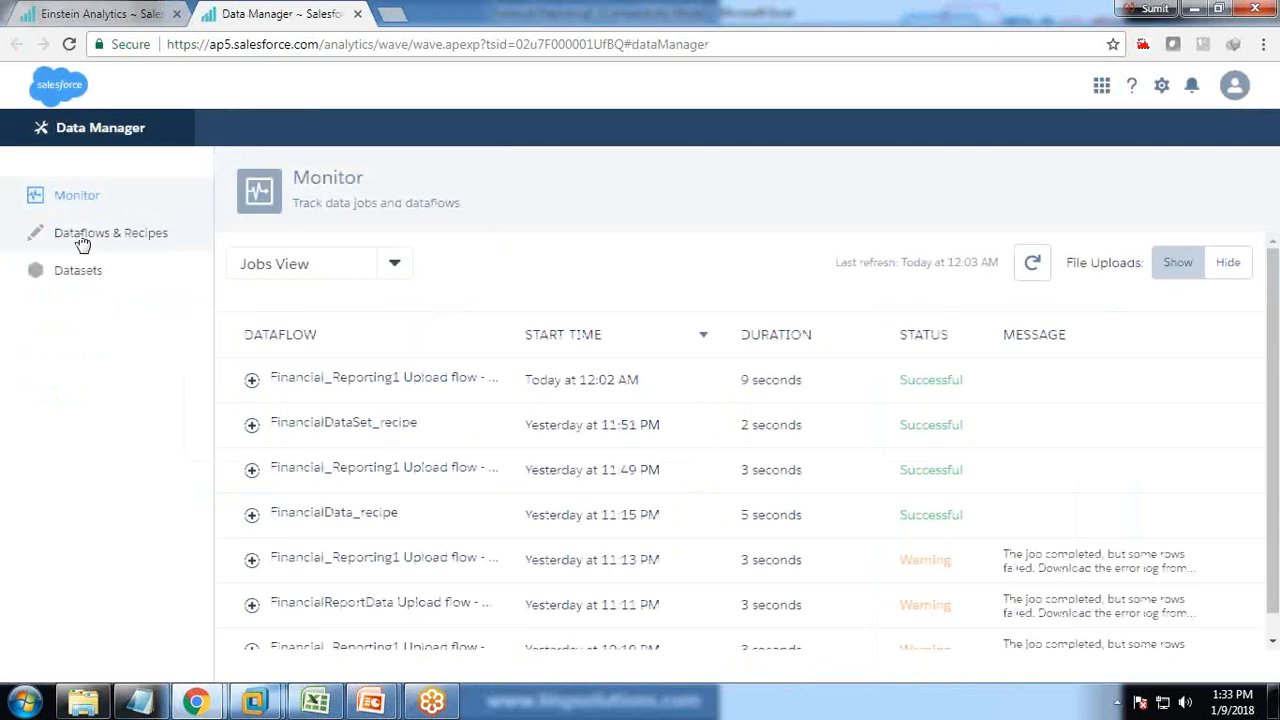
left_click(83, 245)
left_click(389, 251)
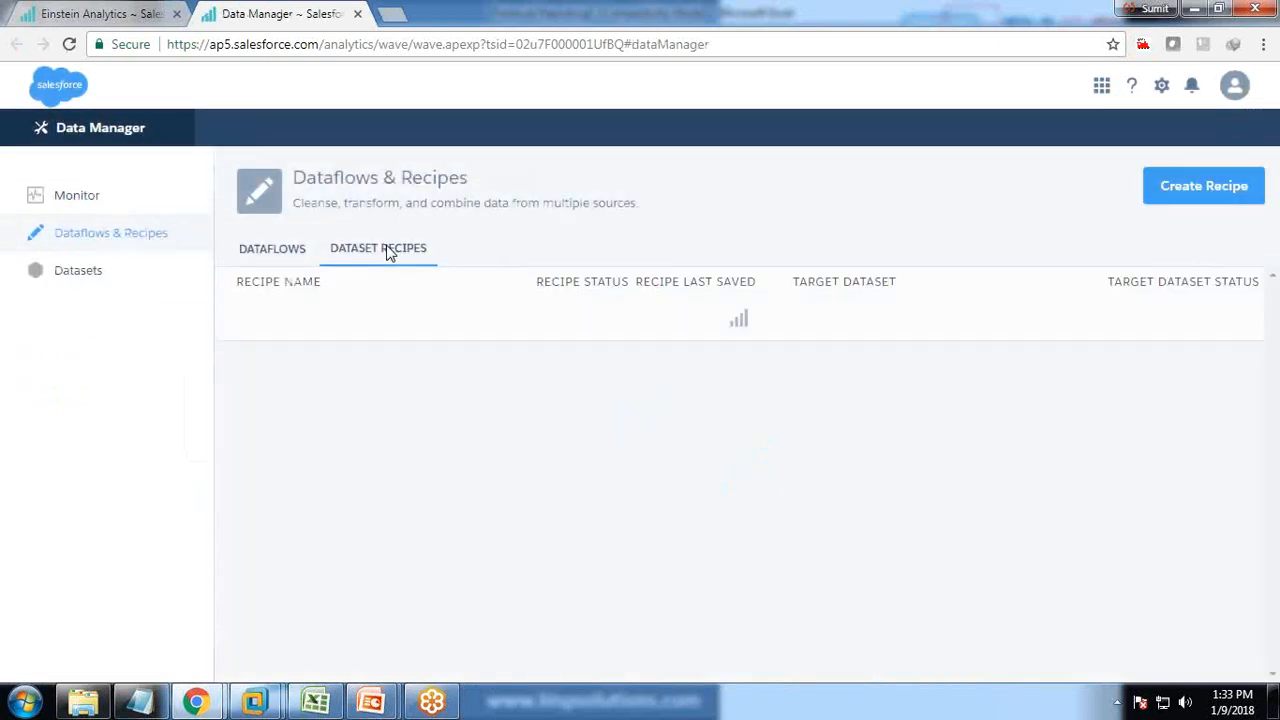
left_click(1215, 177)
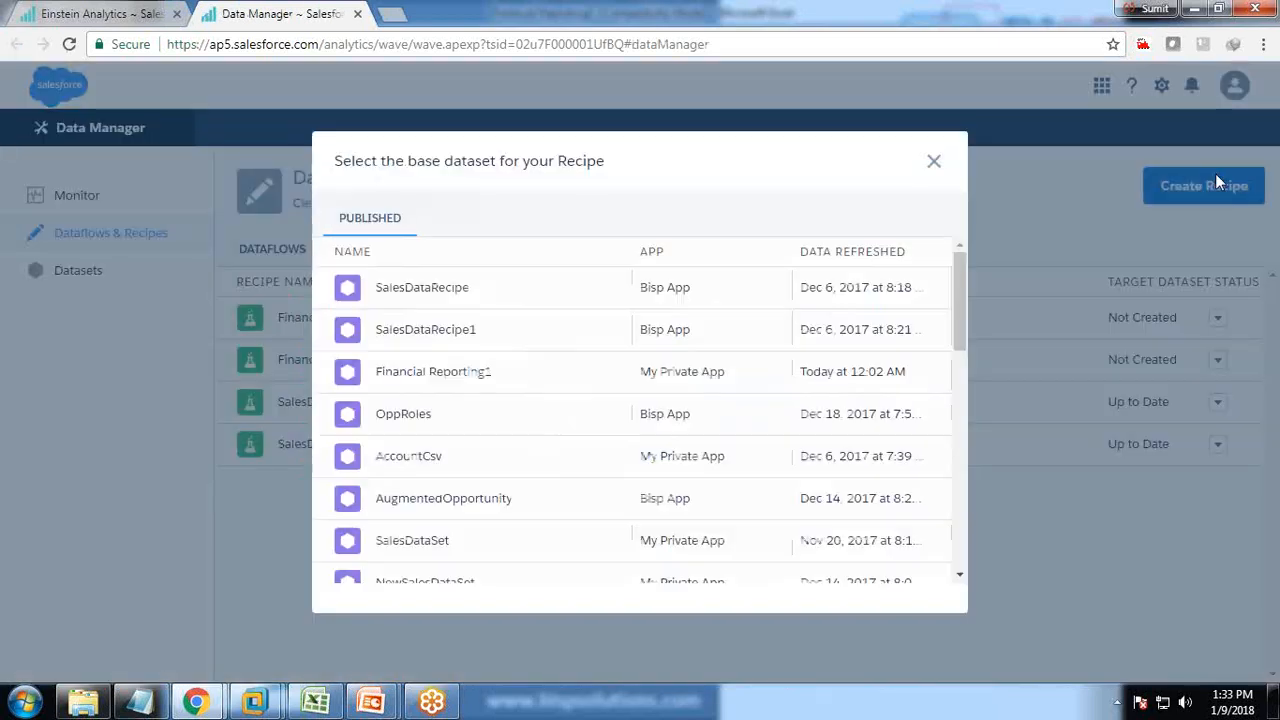
left_click(933, 161)
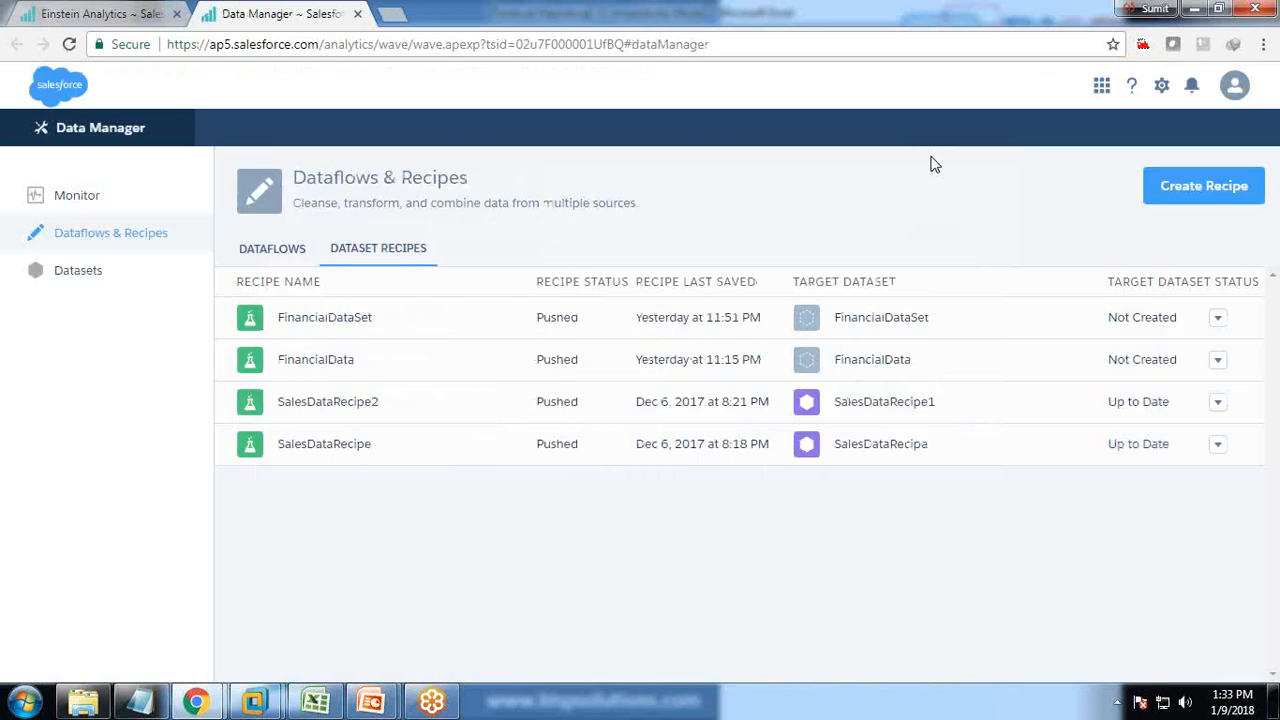
Delete the old FinancialDataSet and FinancialData recipes.
left_click(1218, 320)
left_click(1148, 400)
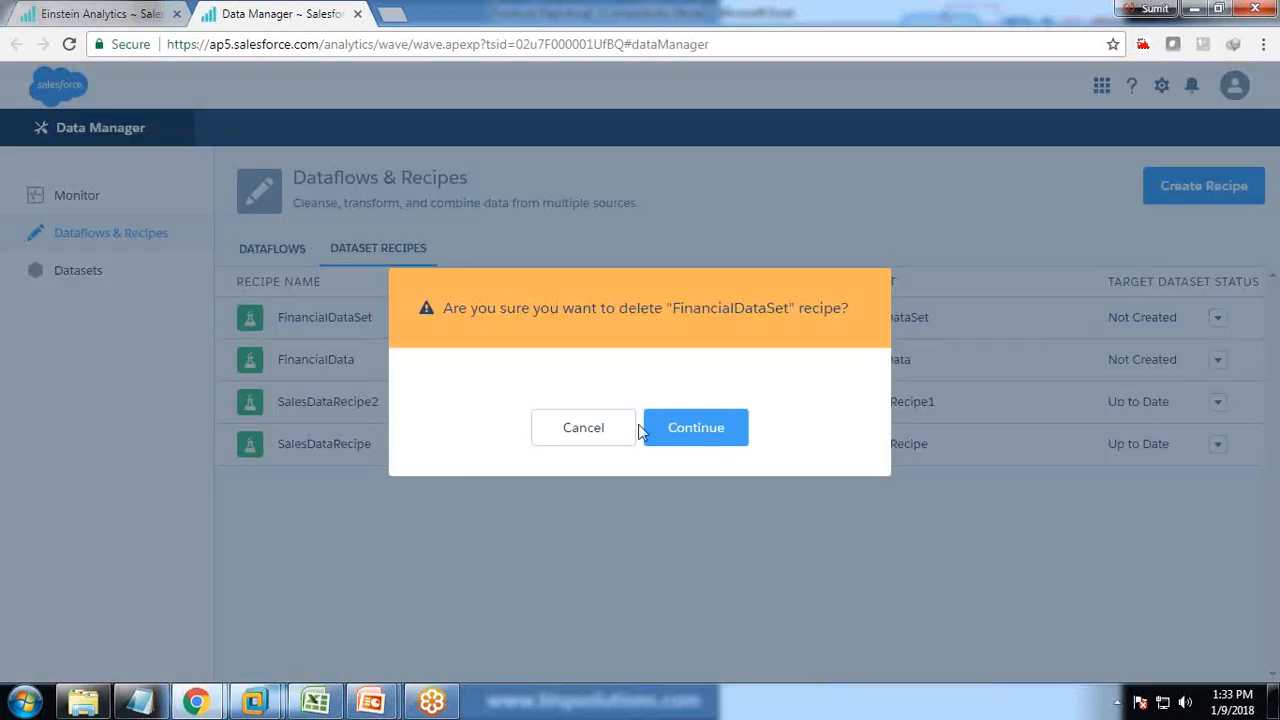
left_click(728, 432)
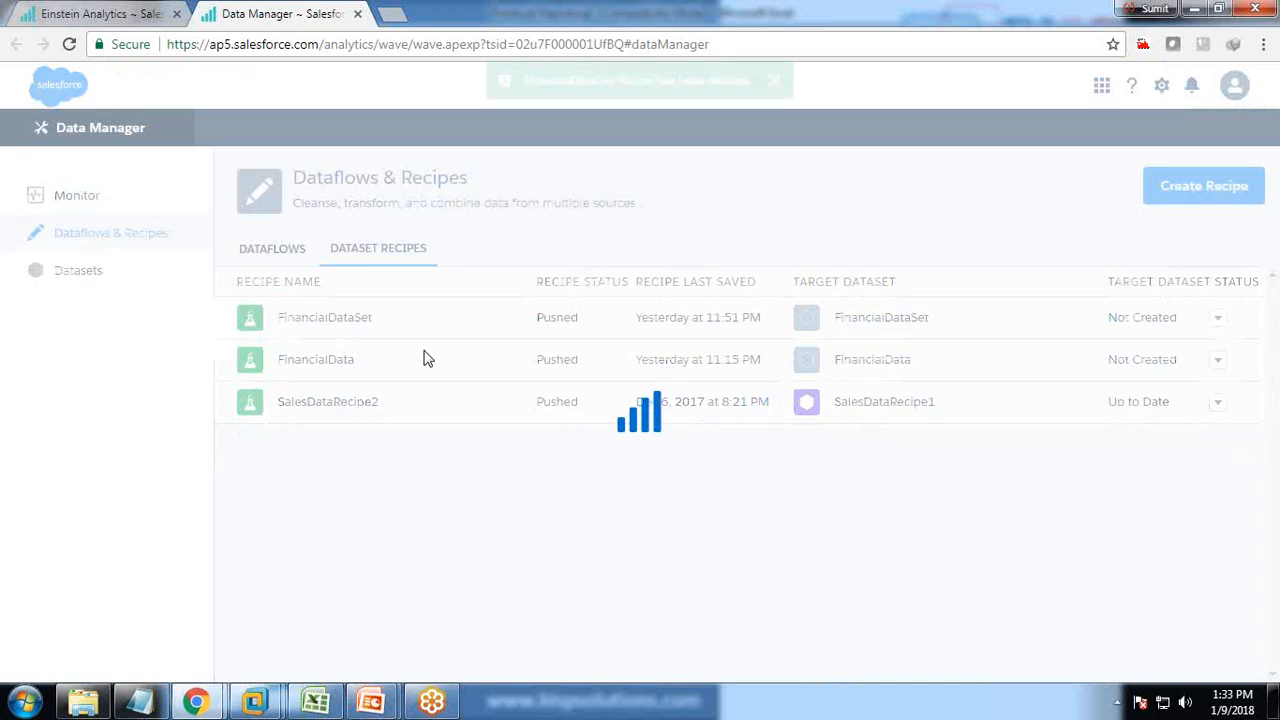
left_click(1218, 318)
left_click(1148, 400)
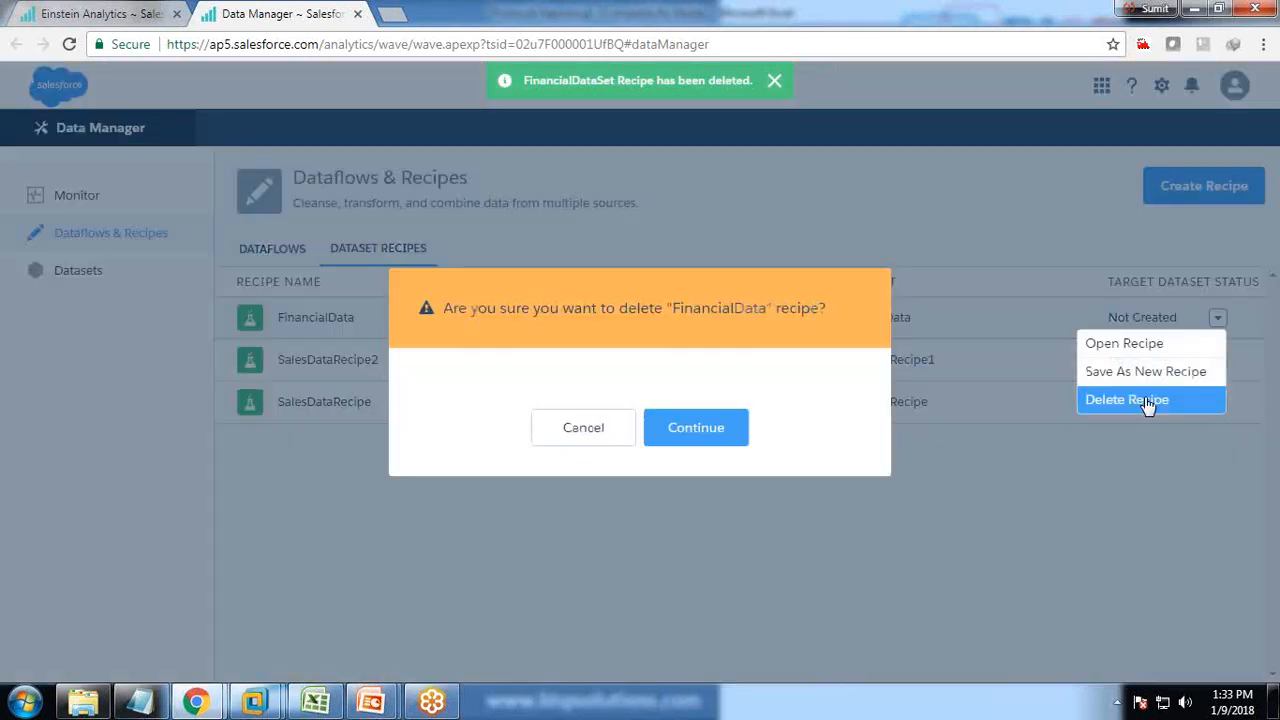
key("Return")
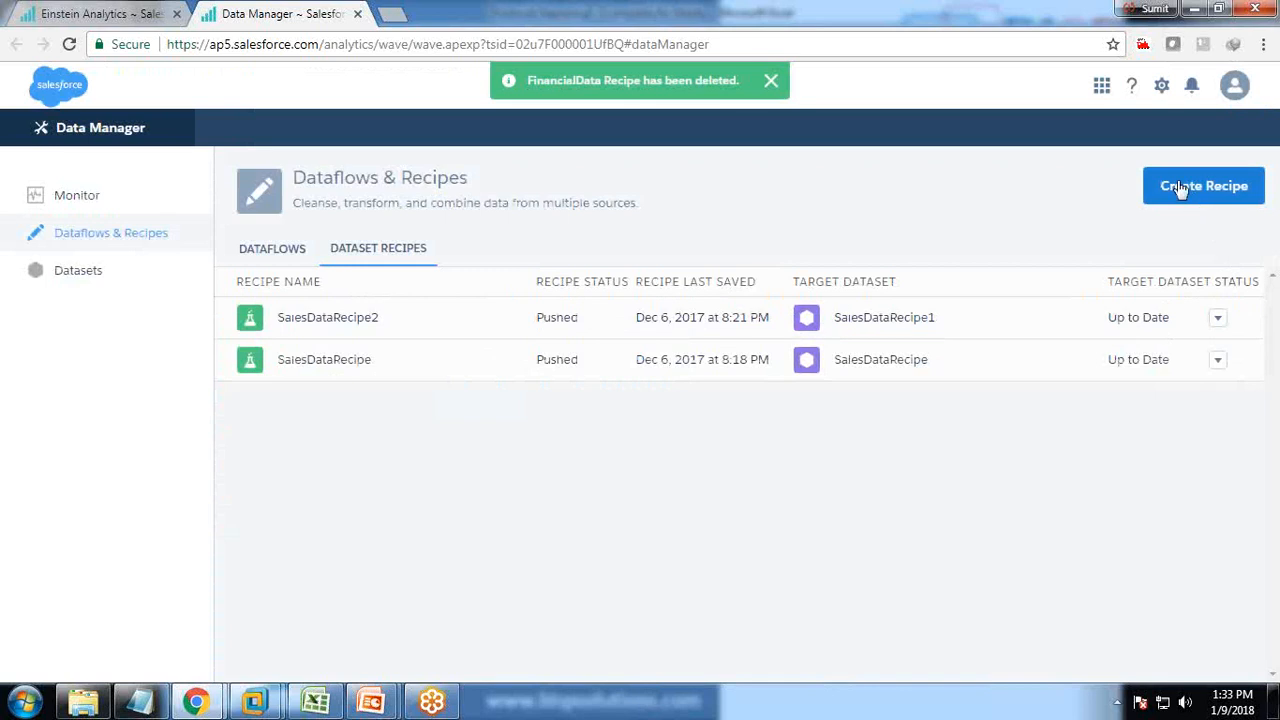
Create a recipe named FinancialDataSet based on the Financial Reporting1 dataset.
left_click(1181, 190)
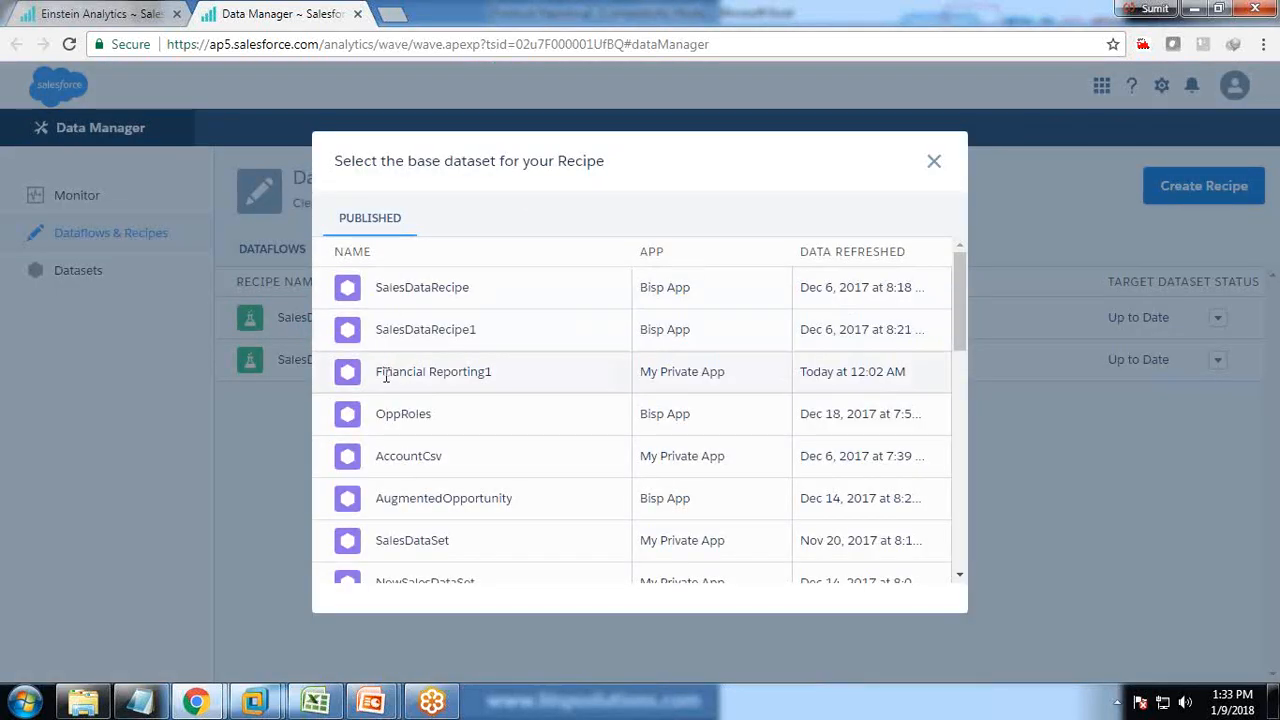
left_click(364, 374)
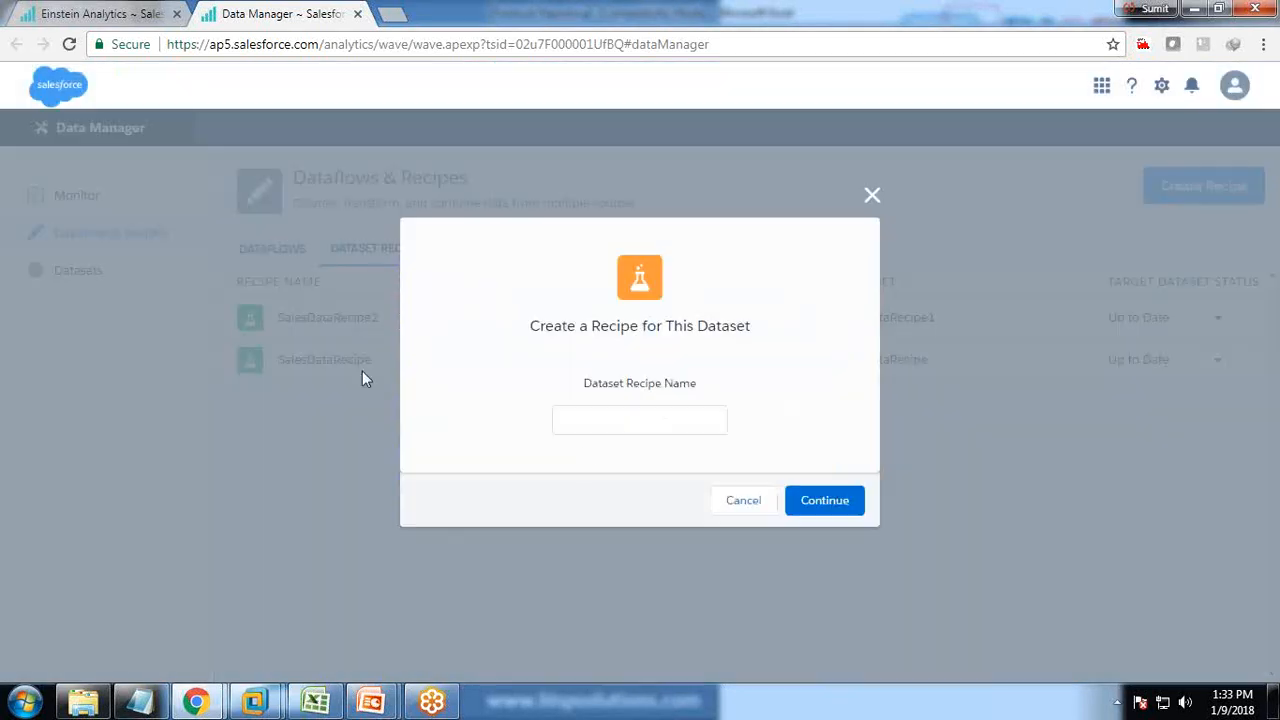
left_click(578, 430)
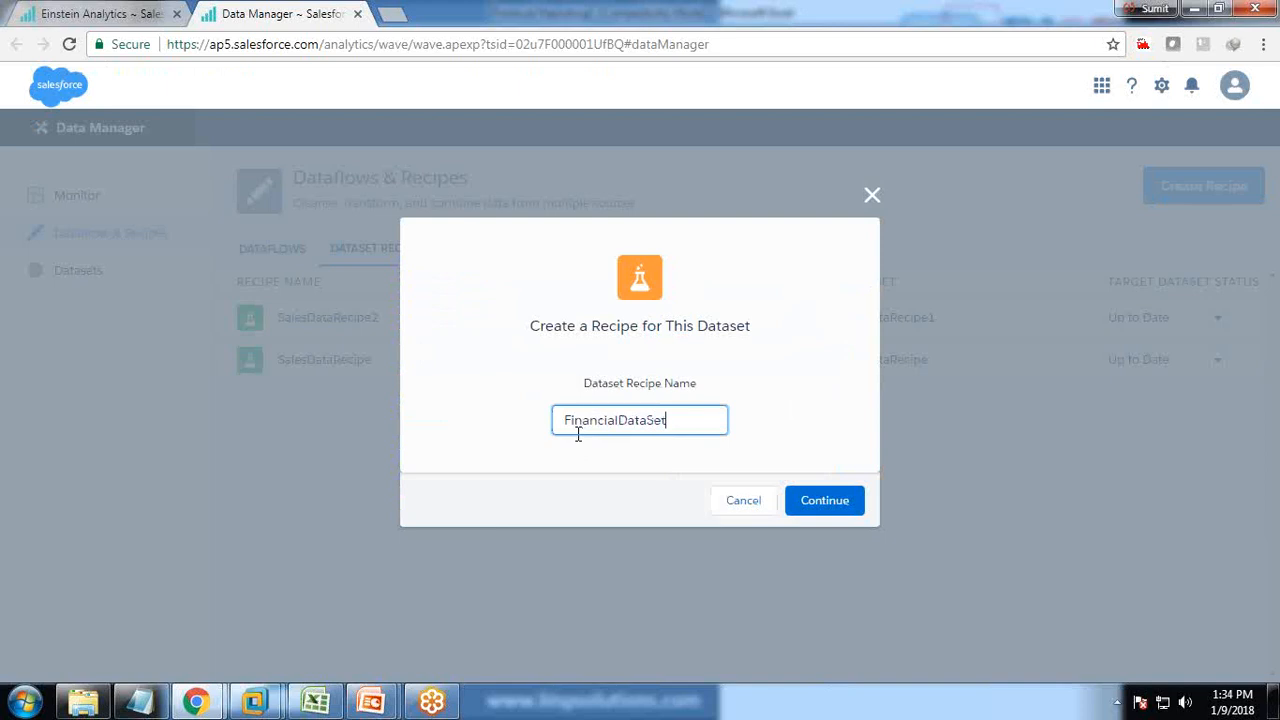
left_click(794, 503)
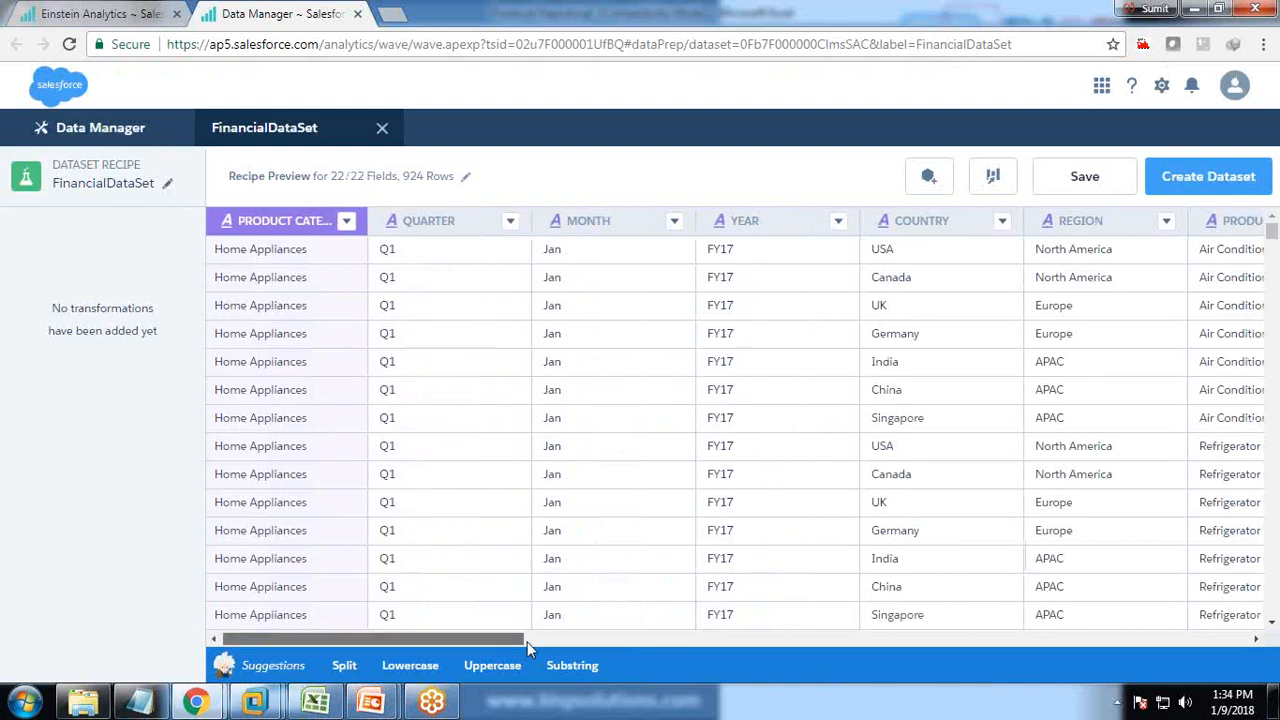
Start a formula column from REVENUE reading [Revenue]-[Cost_of_revenue].
left_click_drag(480, 639, 1211, 656)
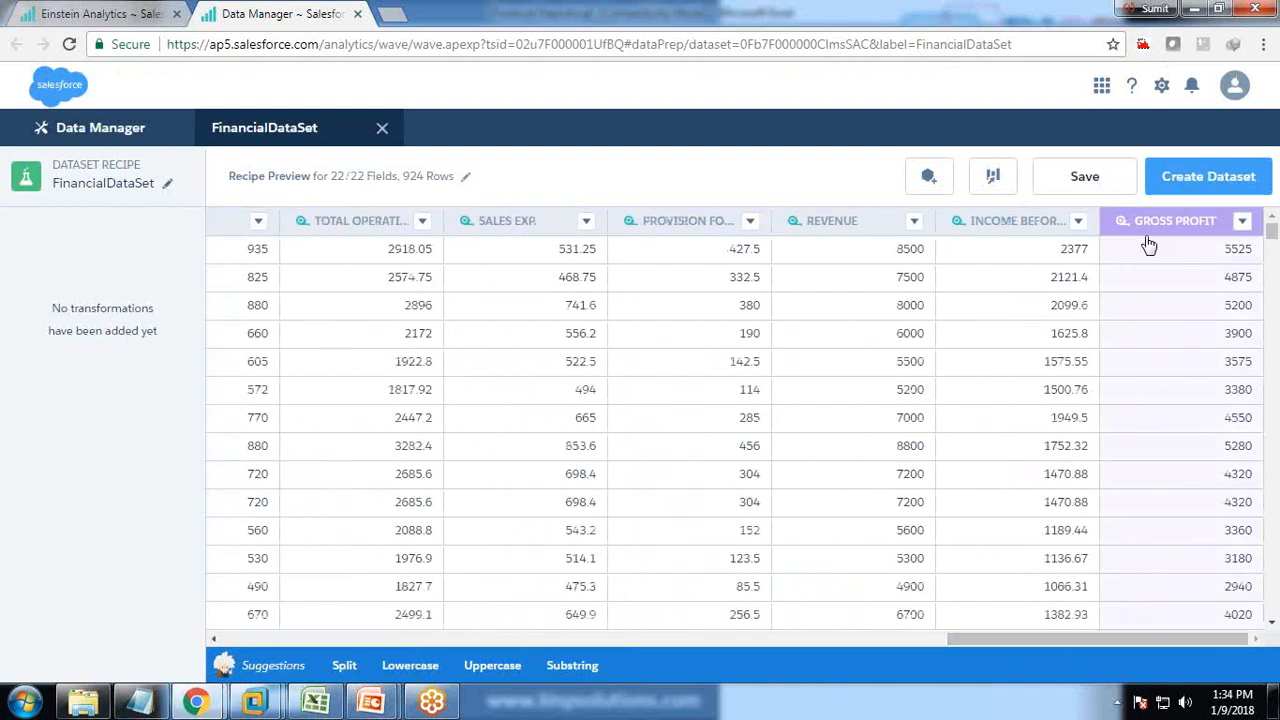
left_click(914, 222)
left_click(862, 312)
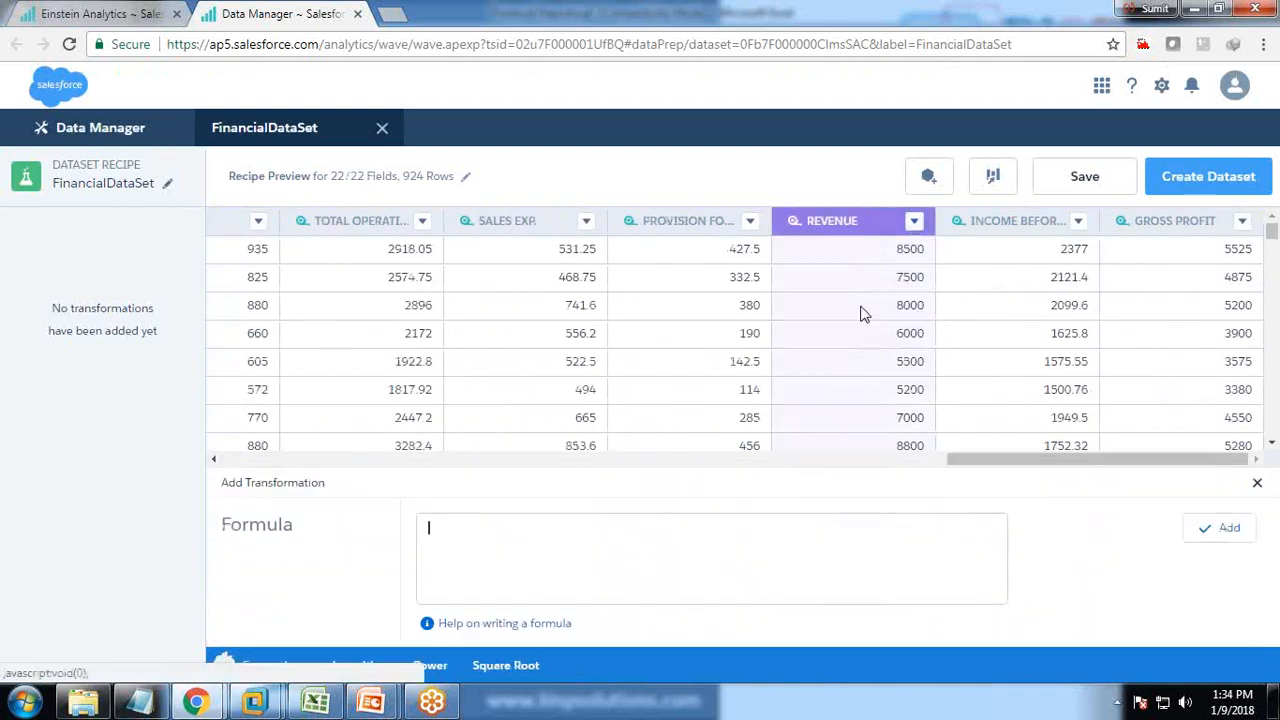
type("[R")
left_click(479, 539)
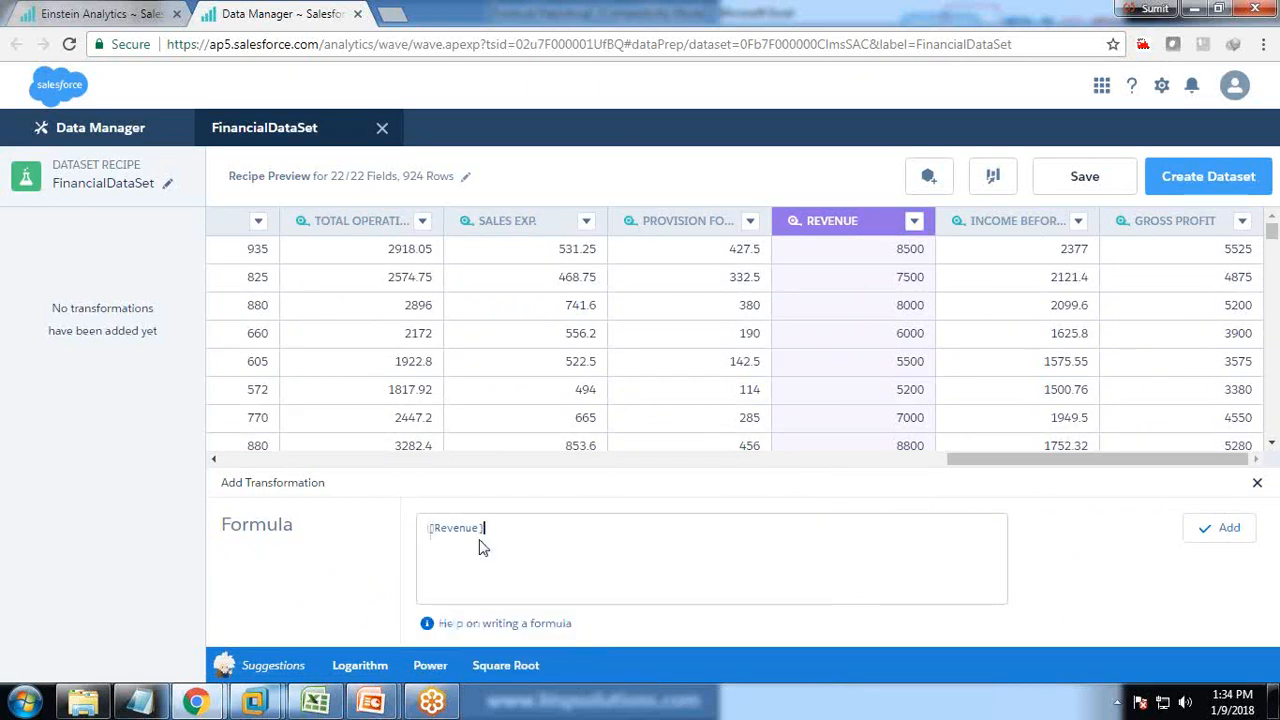
type("-co")
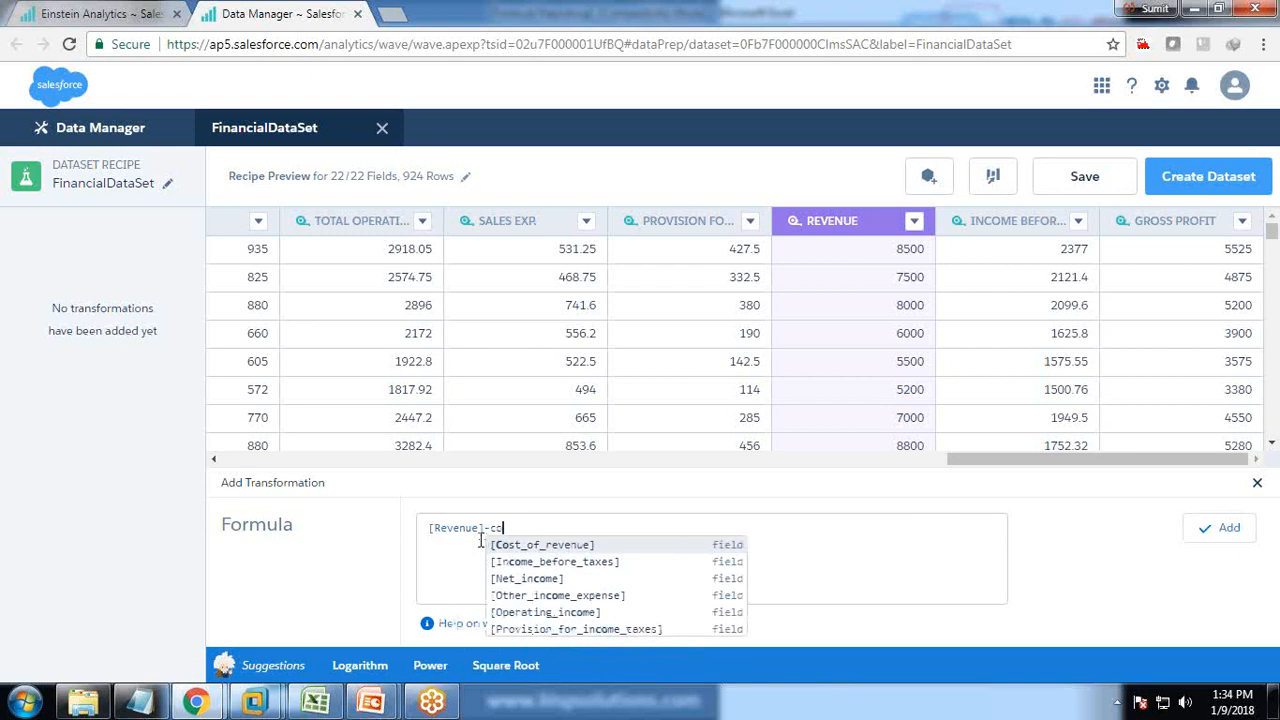
key("Return")
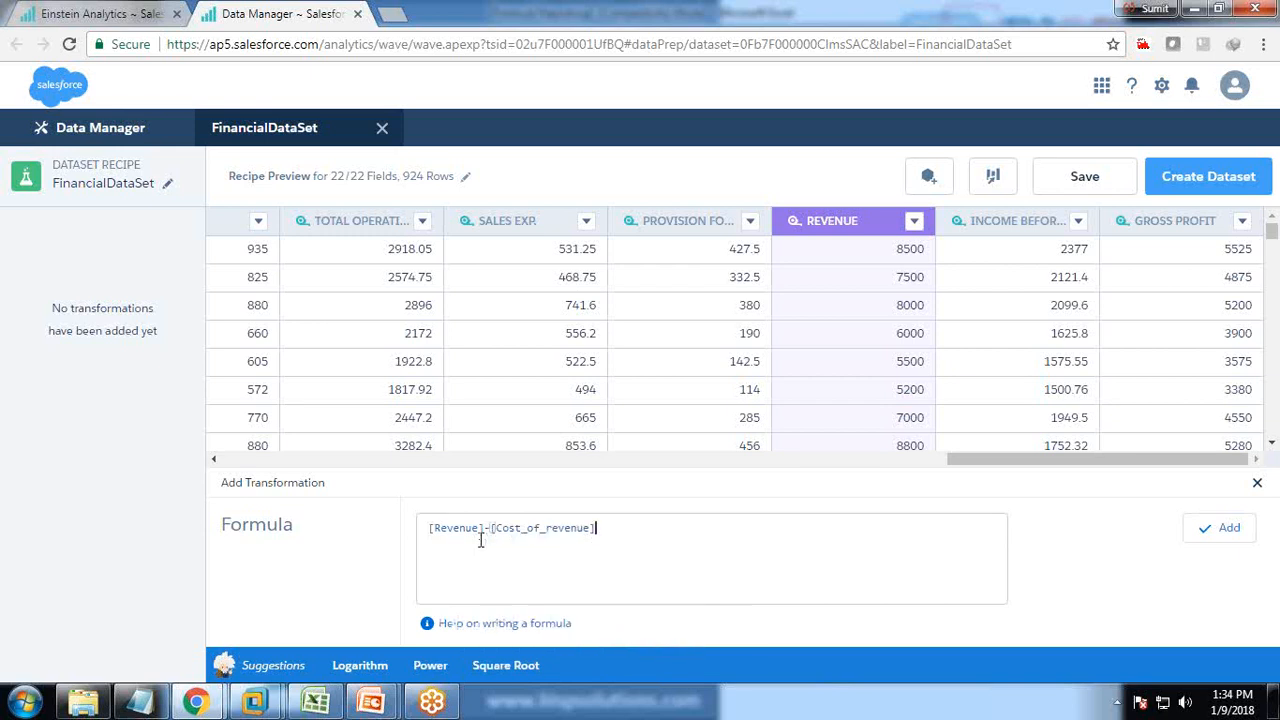
Complete the formula with -[Total_operating_expenses] and add it as a computed column.
type("-oth")
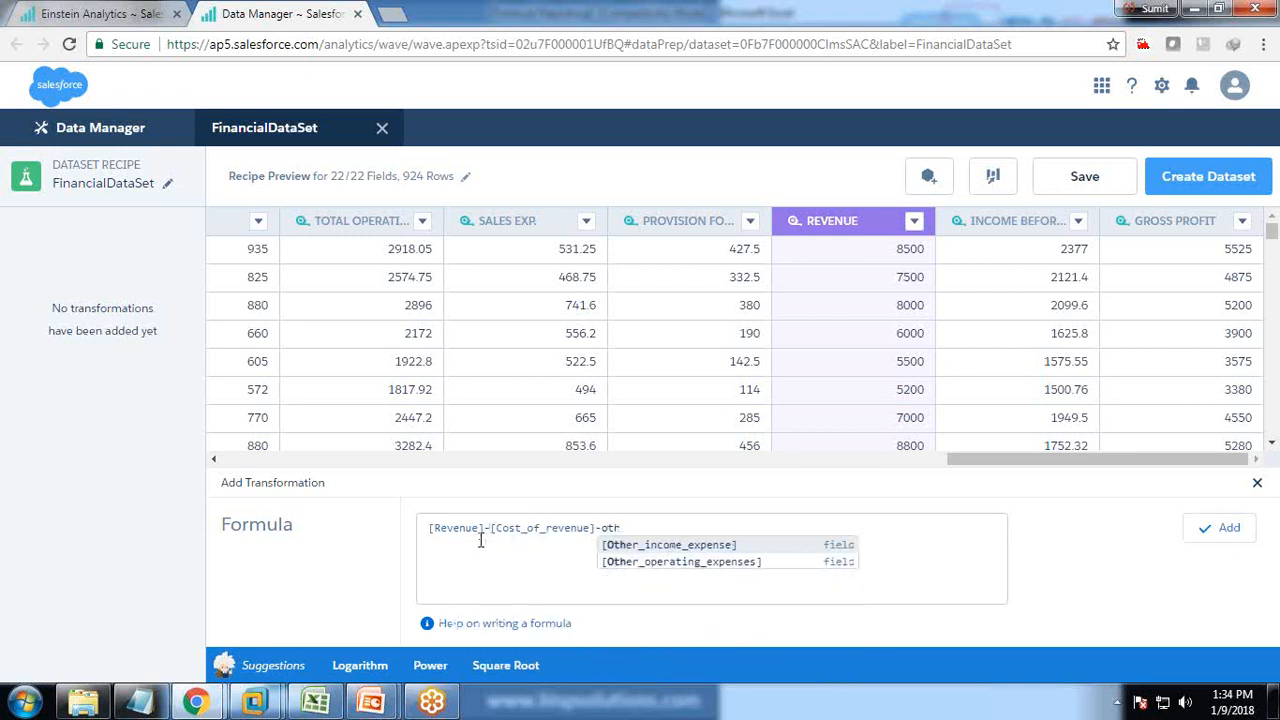
key("BackSpace")
key("BackSpace")
key("BackSpace")
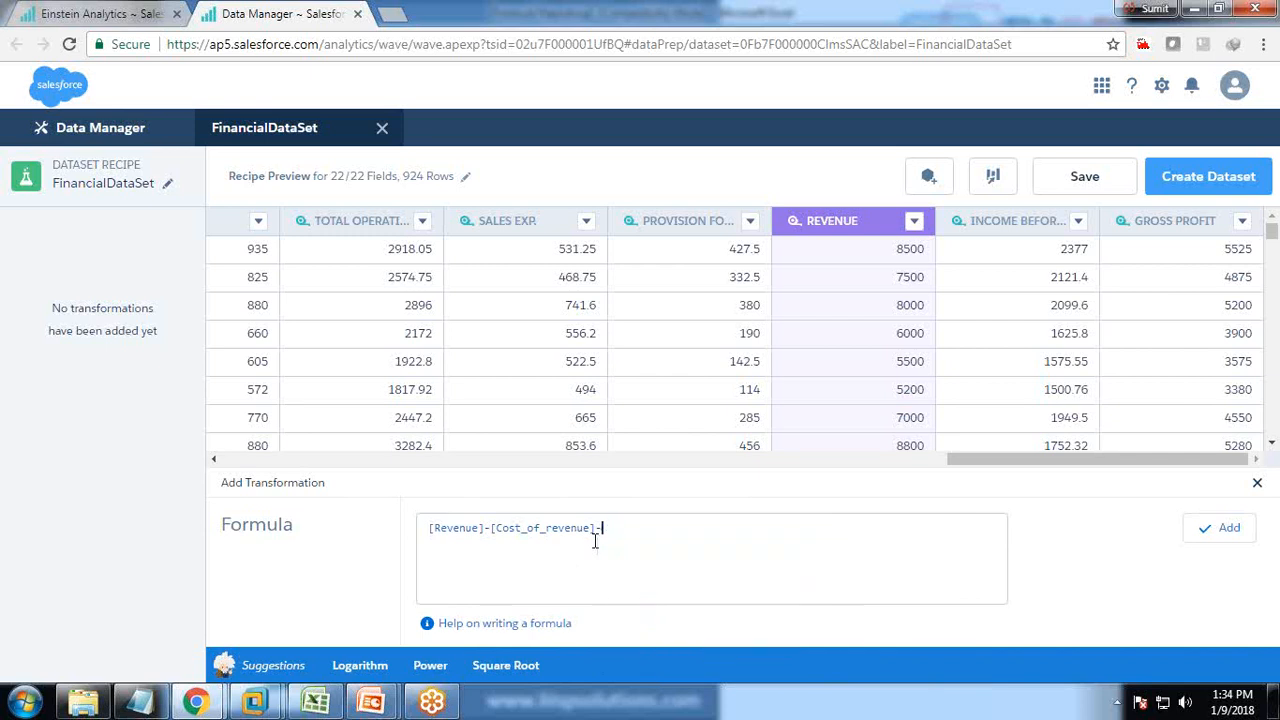
type("tot")
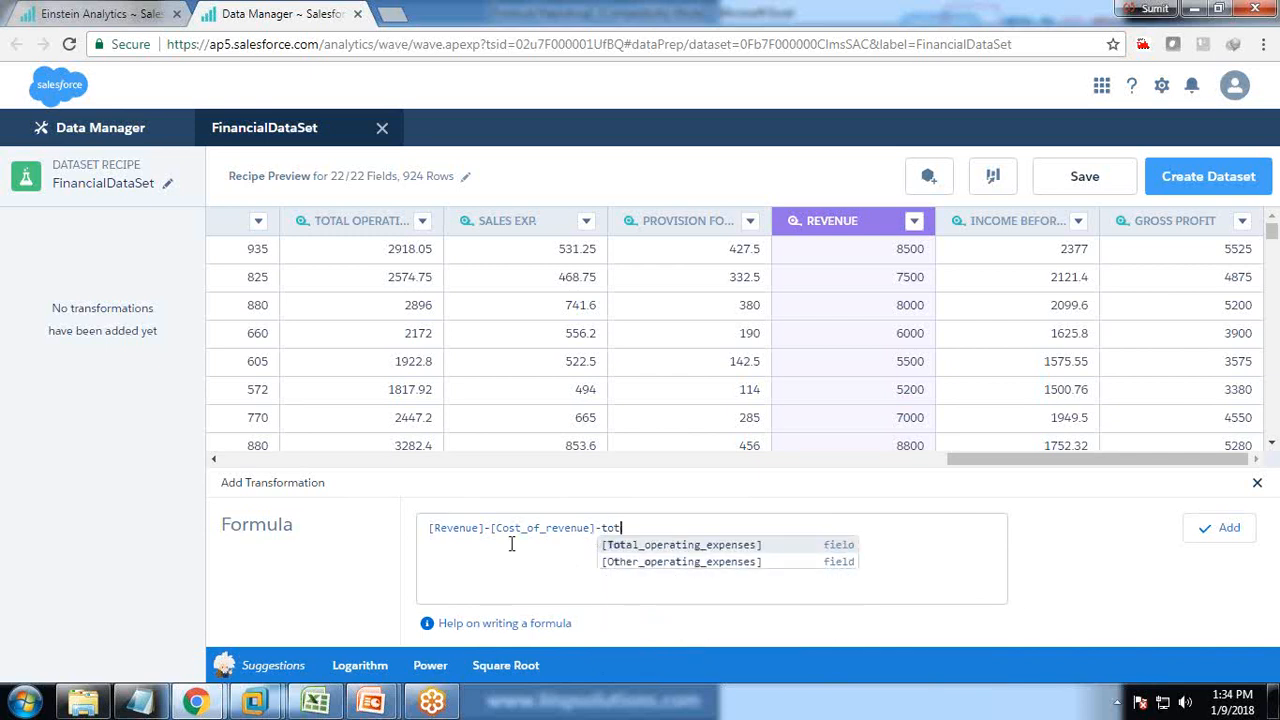
type("a")
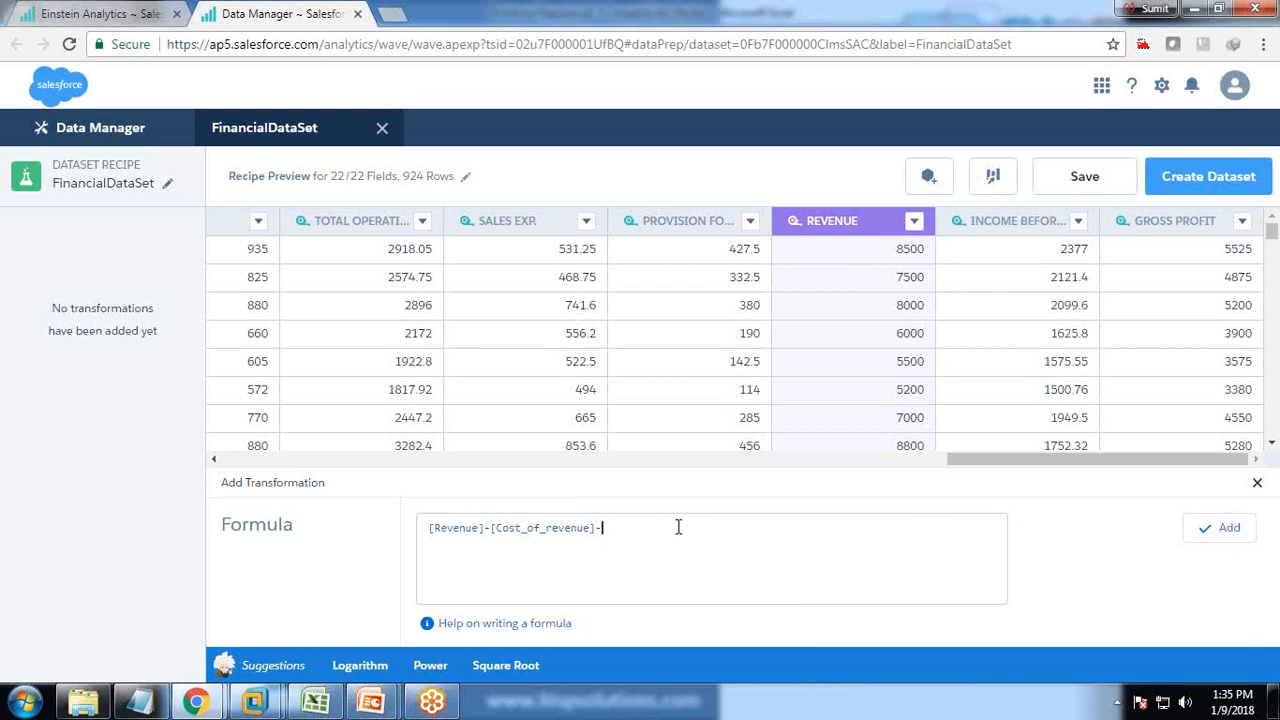
type("totak")
type("tot")
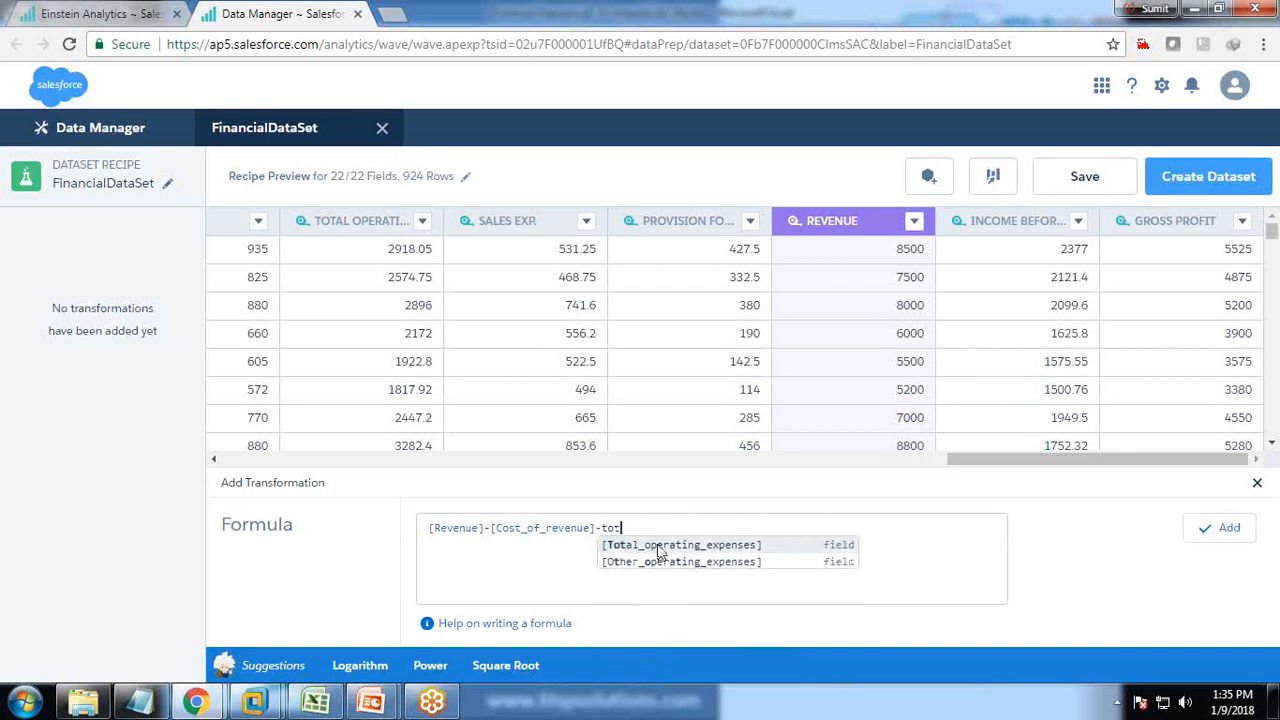
left_click(658, 545)
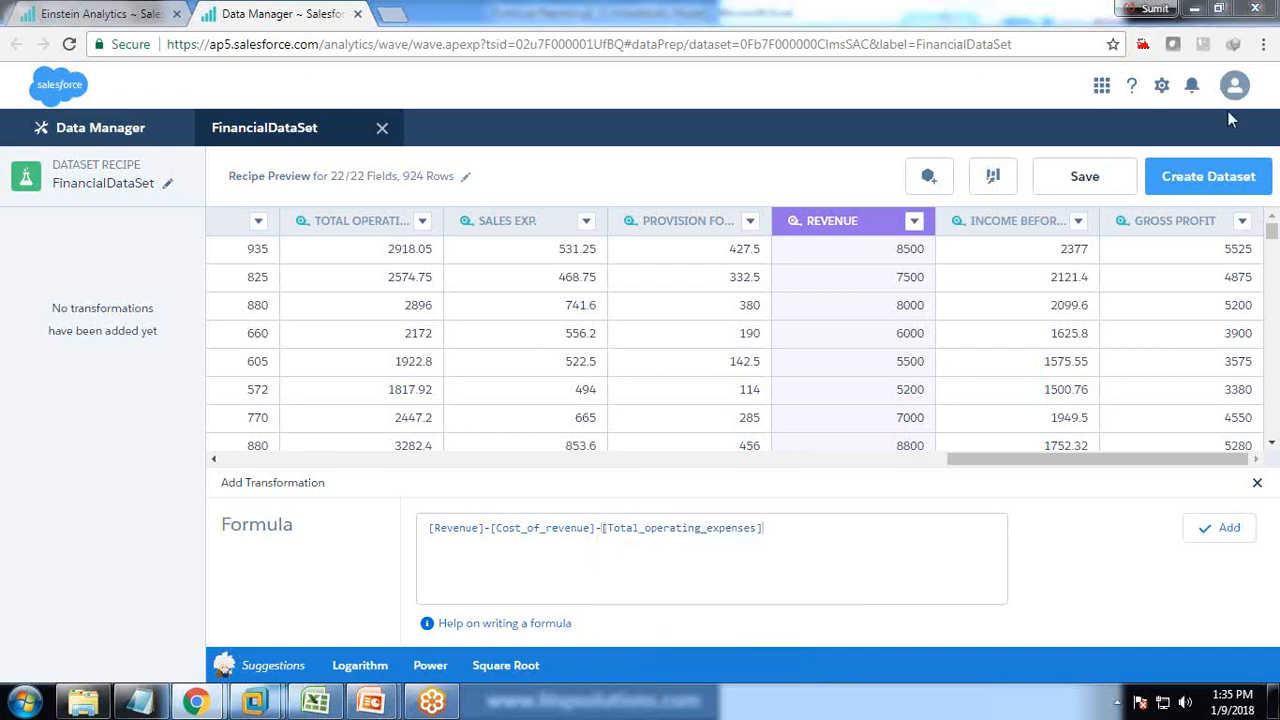
left_click(1213, 536)
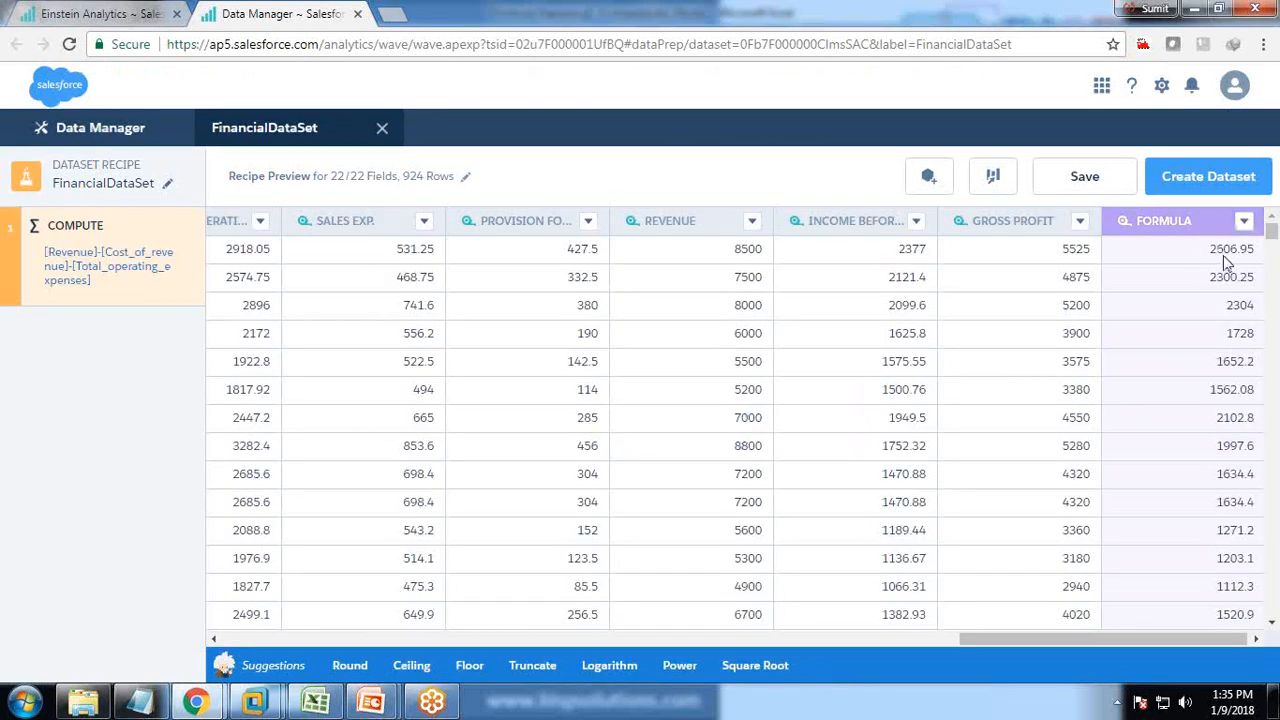
Relabel the formula field as 'Product Operating Profit' in its Attributes panel.
left_click(990, 178)
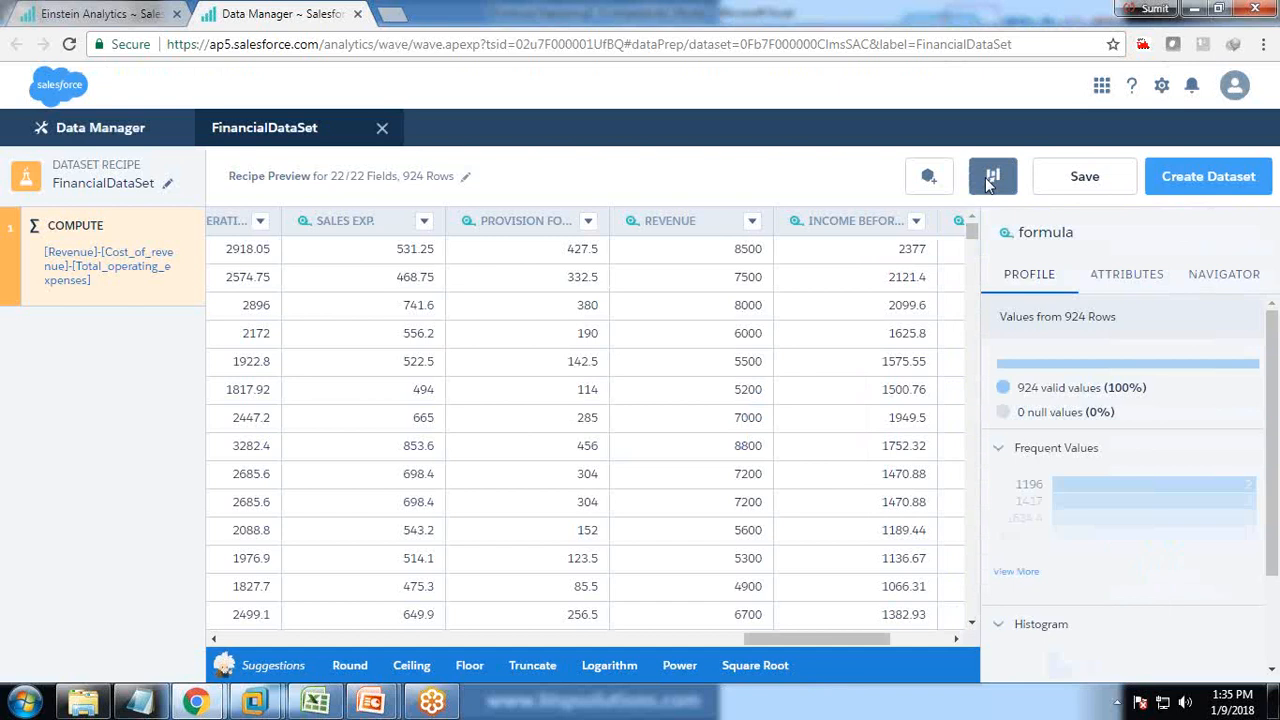
left_click(1120, 285)
double_click(1076, 442)
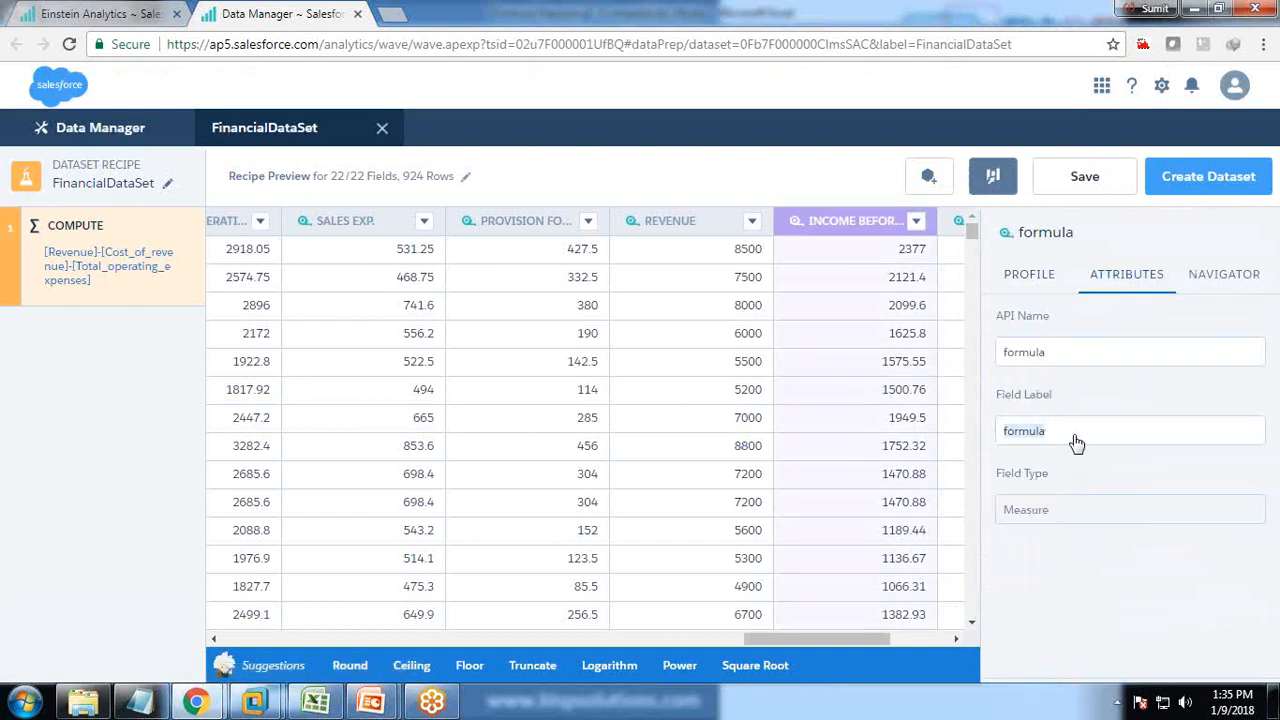
type("Product")
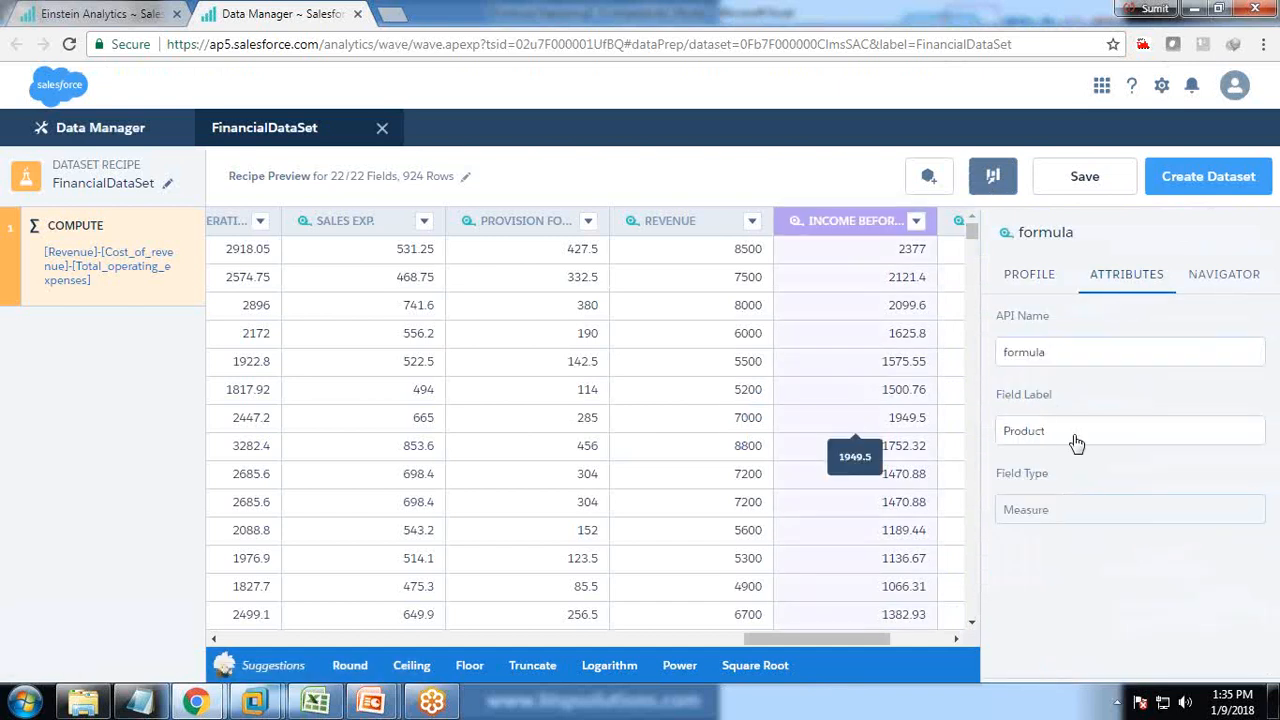
type(" Operating Profit")
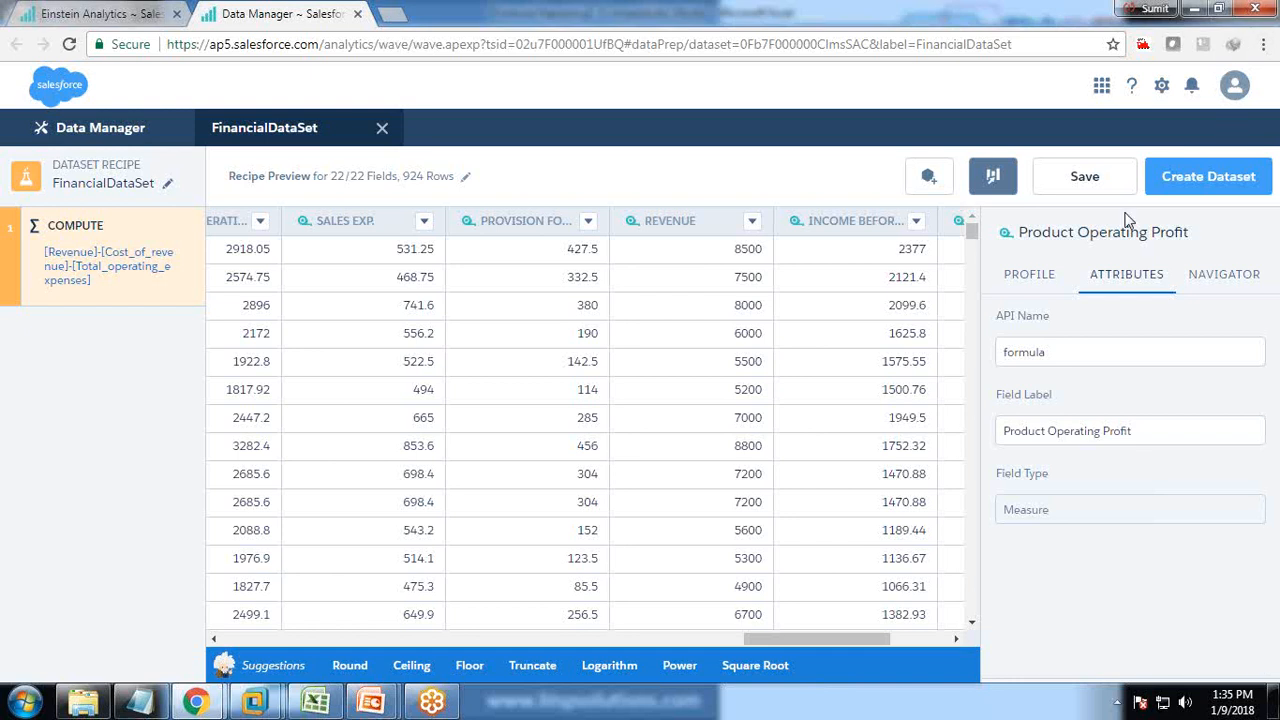
Create the FinancialDataSet dataset with all 23 fields by running the recipe once, then reload Analytics Studio.
left_click(1197, 178)
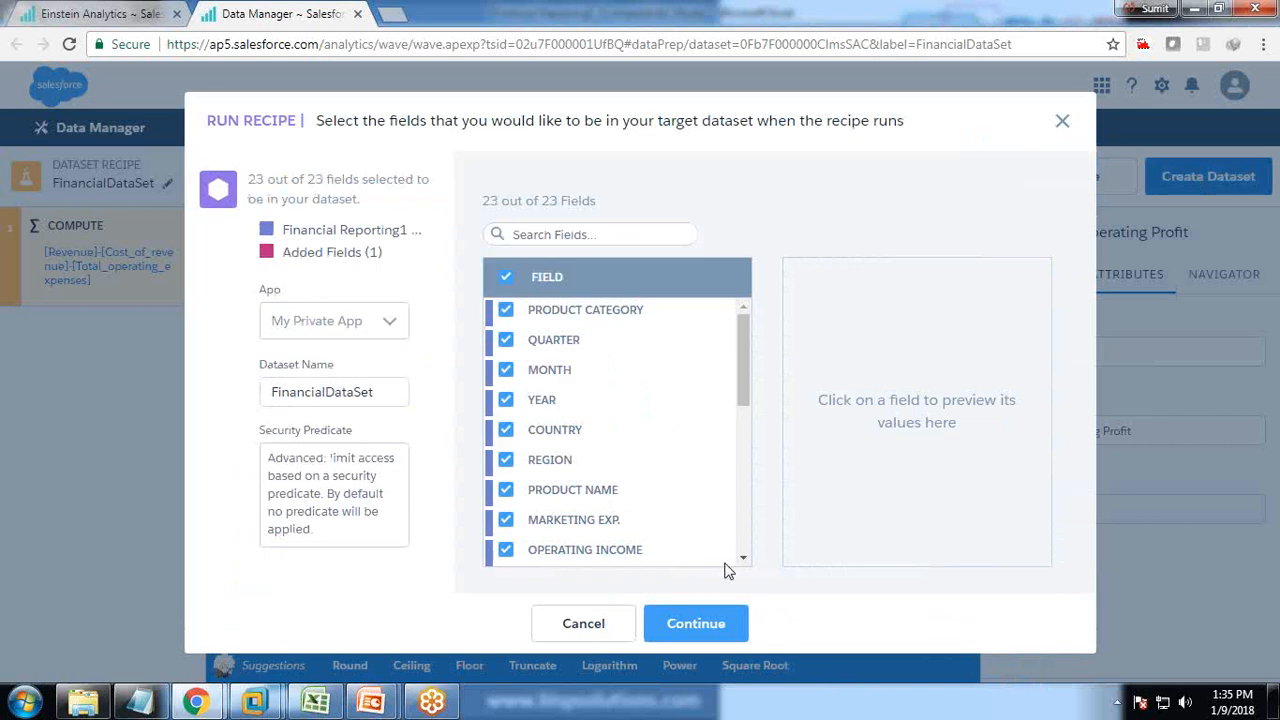
left_click(594, 623)
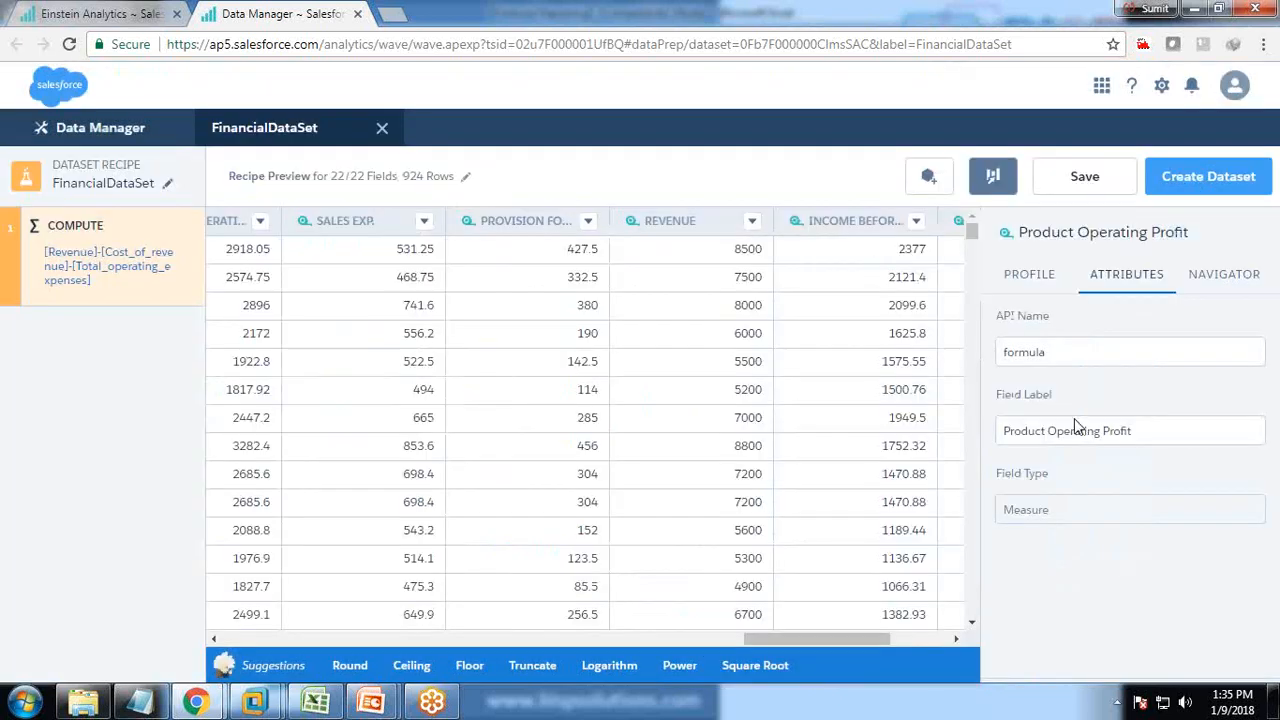
left_click(990, 176)
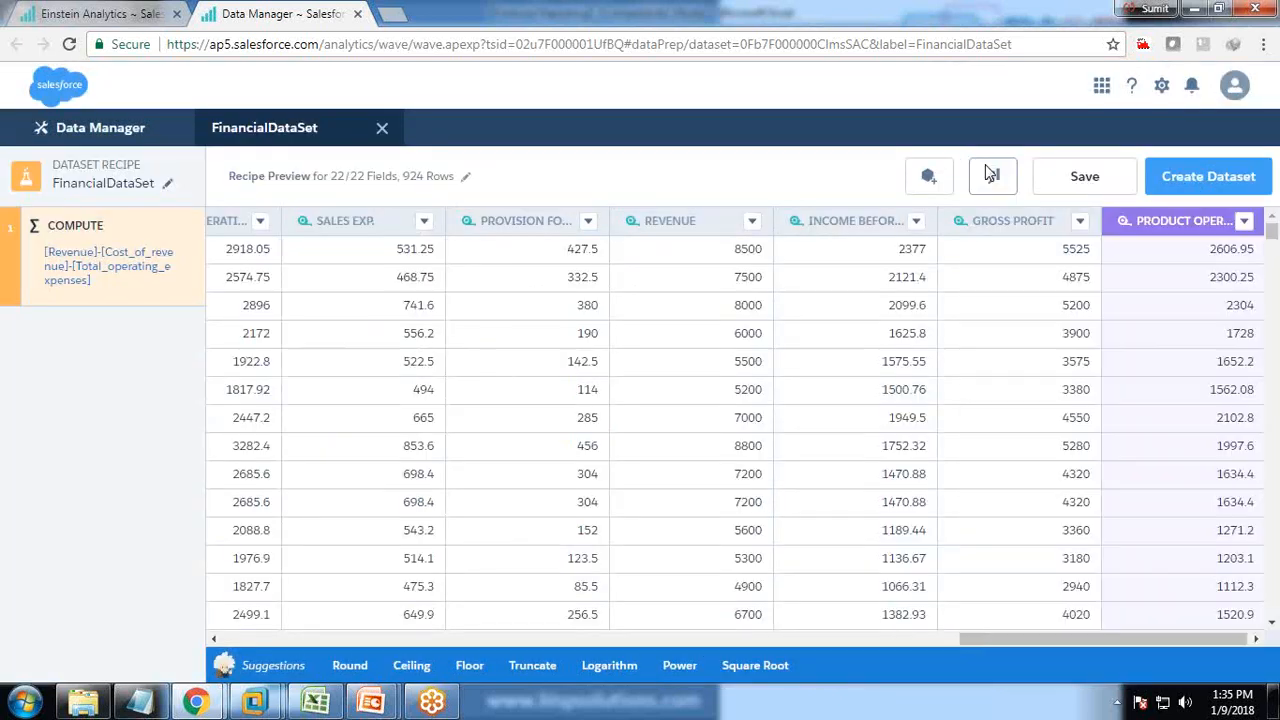
left_click(1182, 175)
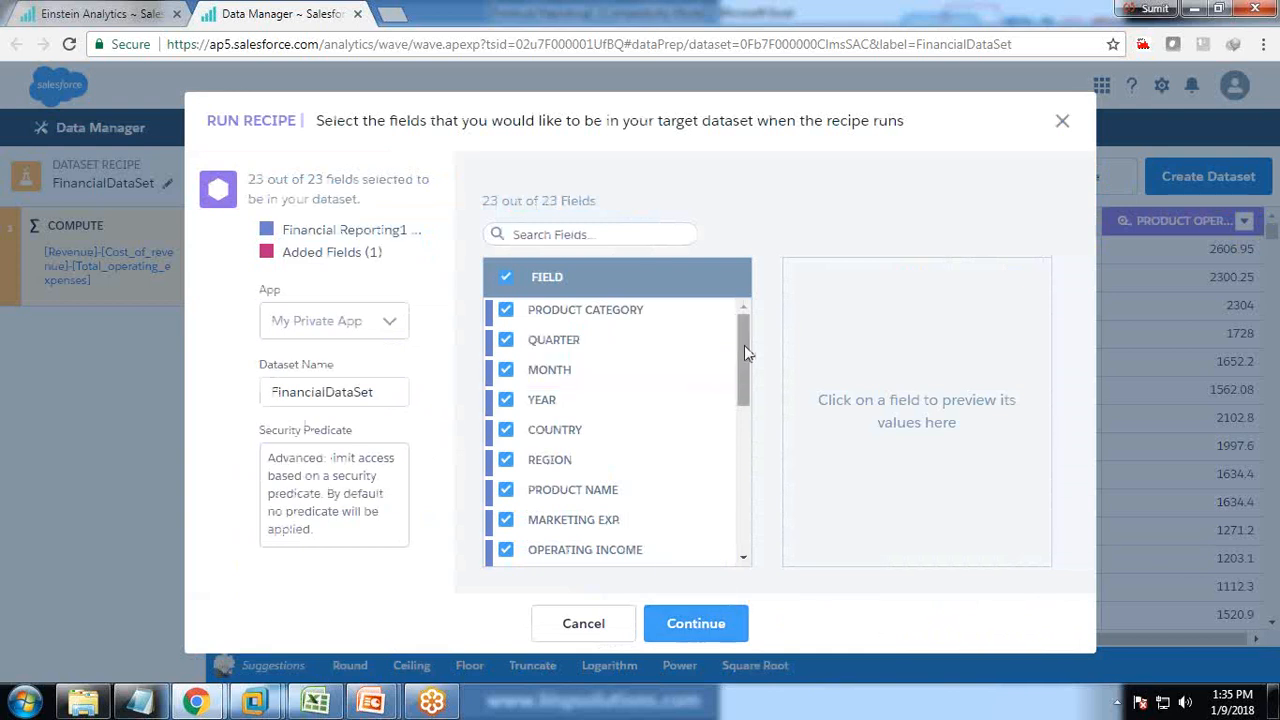
left_click_drag(745, 350, 730, 540)
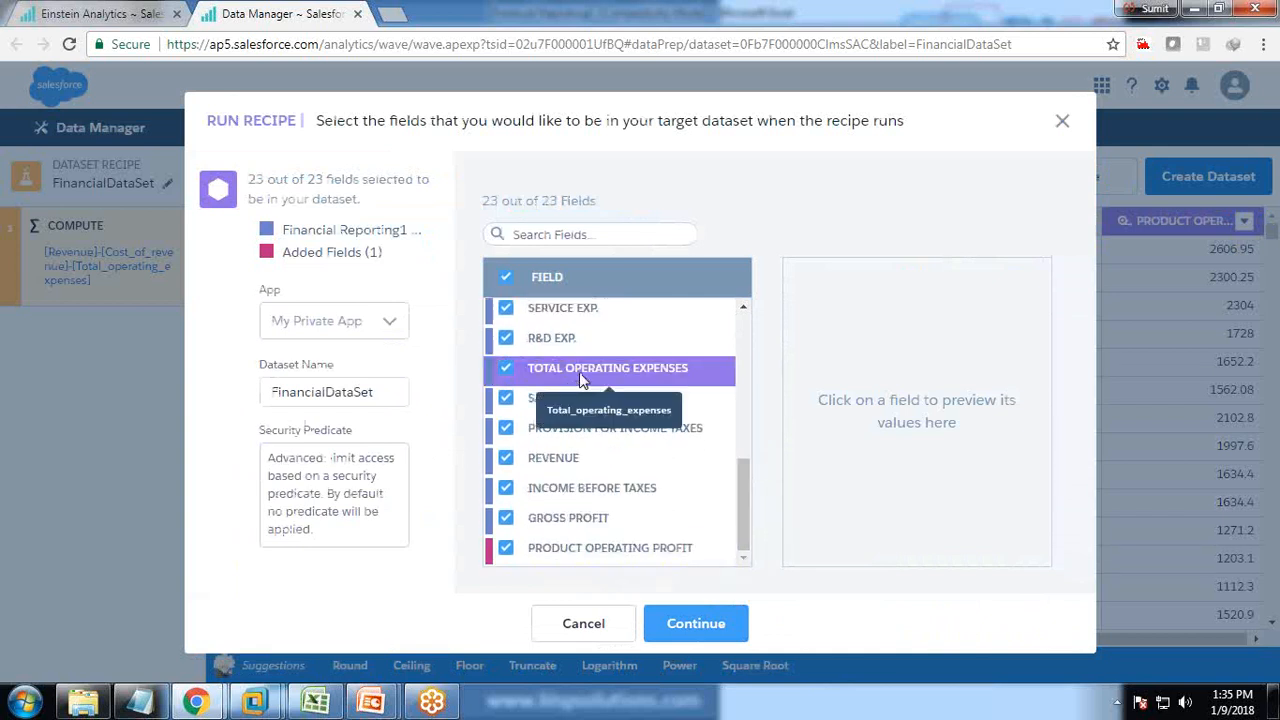
left_click(686, 623)
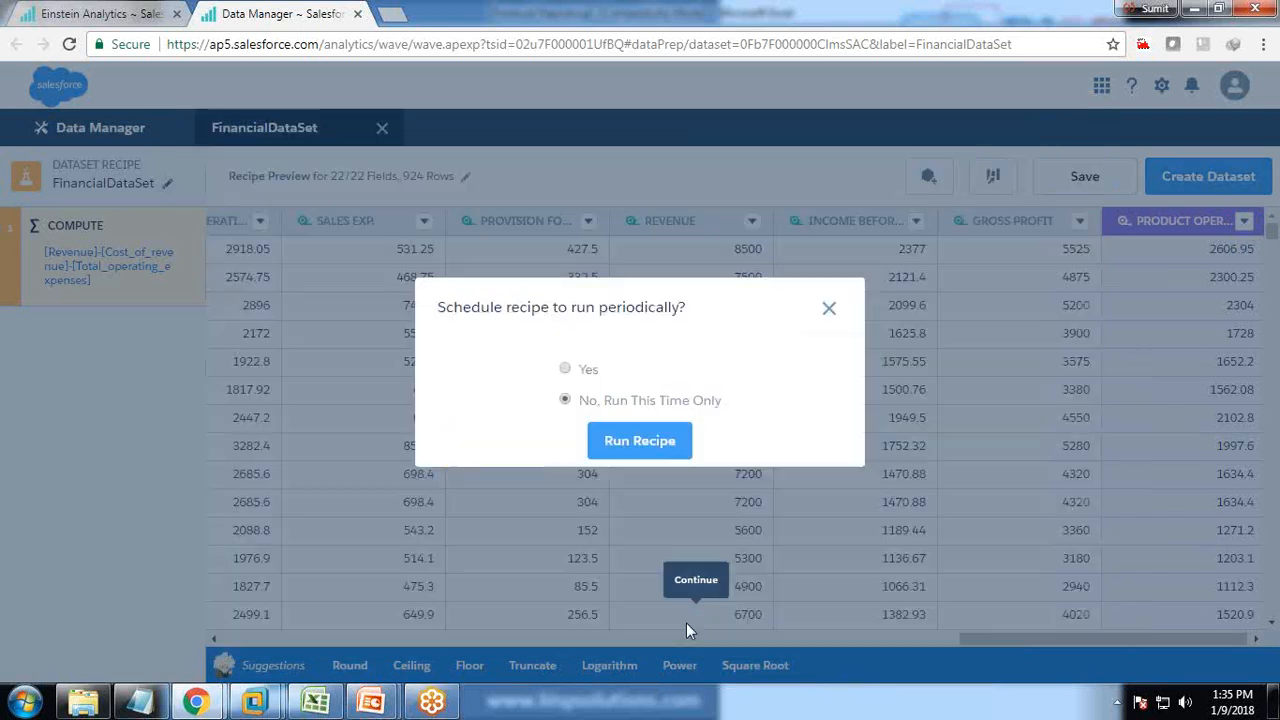
left_click(636, 443)
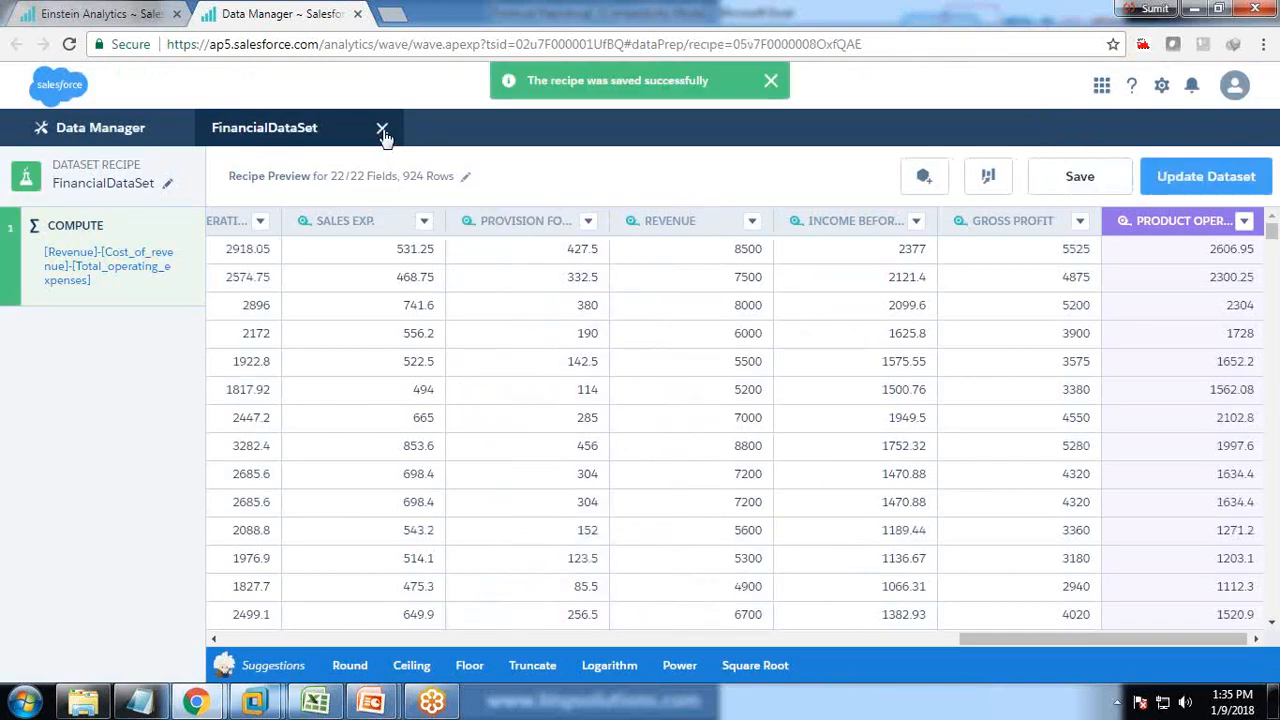
left_click(145, 12)
left_click(69, 44)
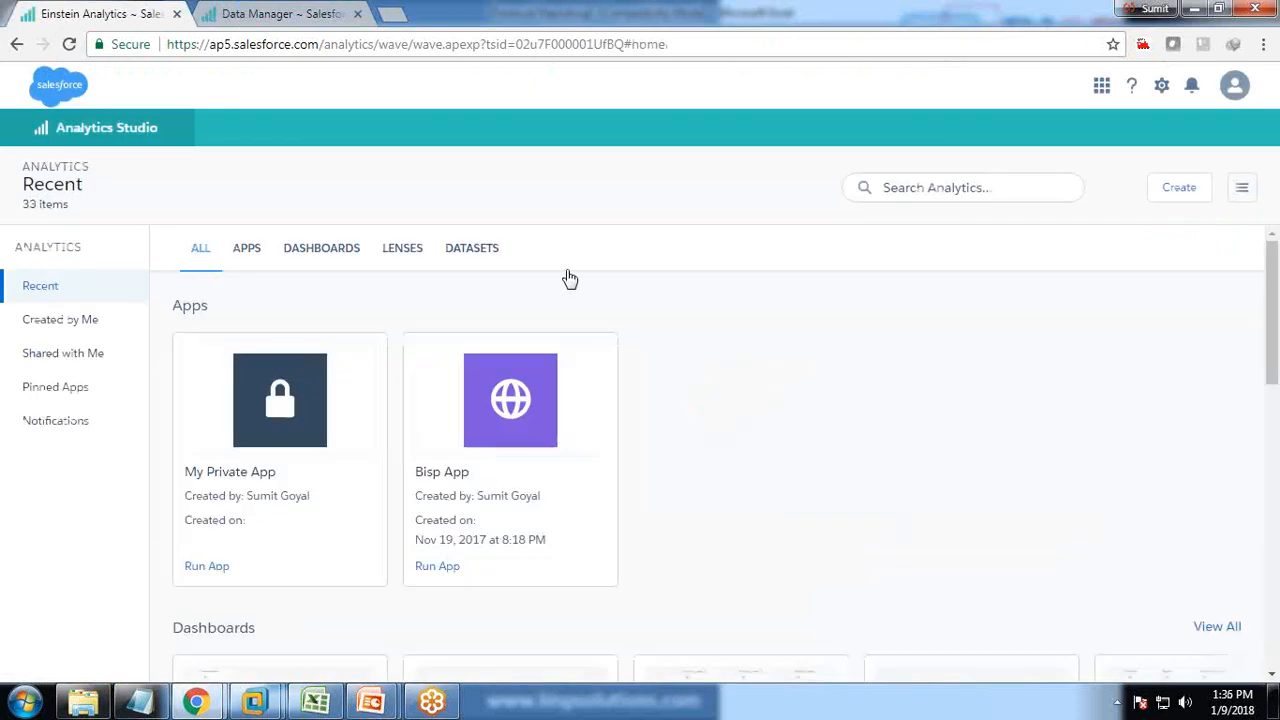
Open FinancialDataSet in a new lens grouped by Product name.
left_click(476, 250)
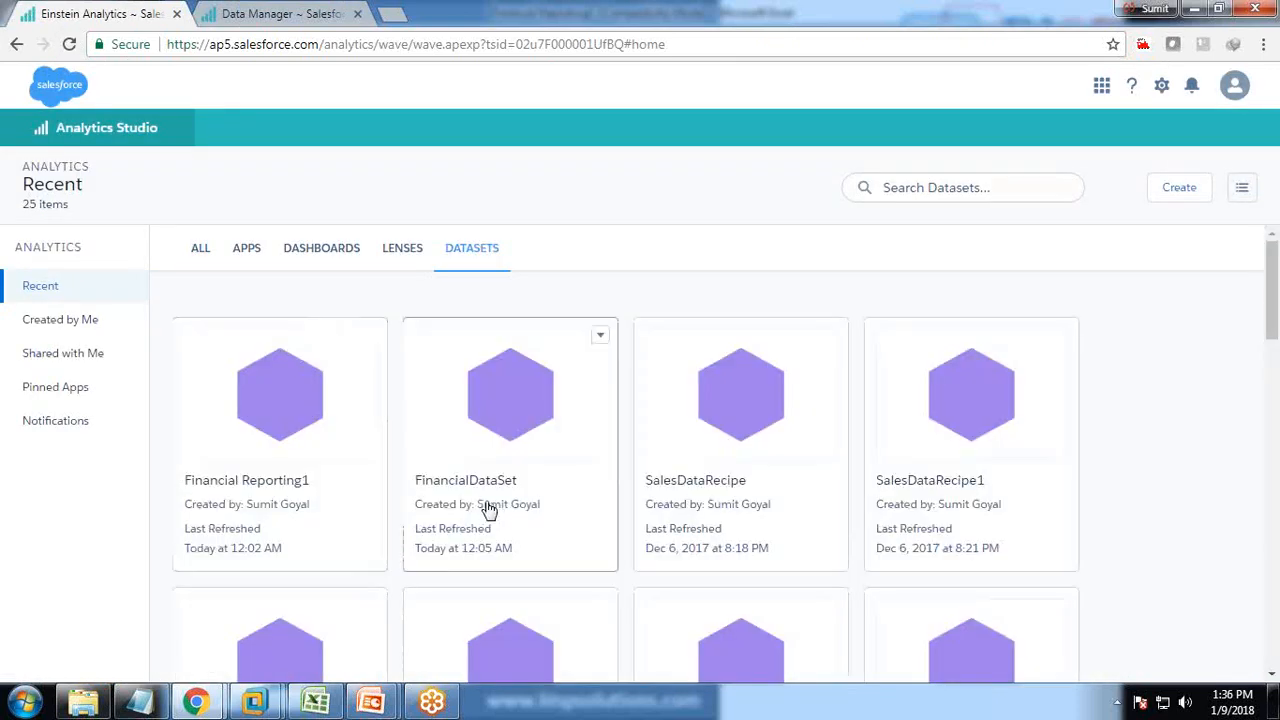
left_click(493, 437)
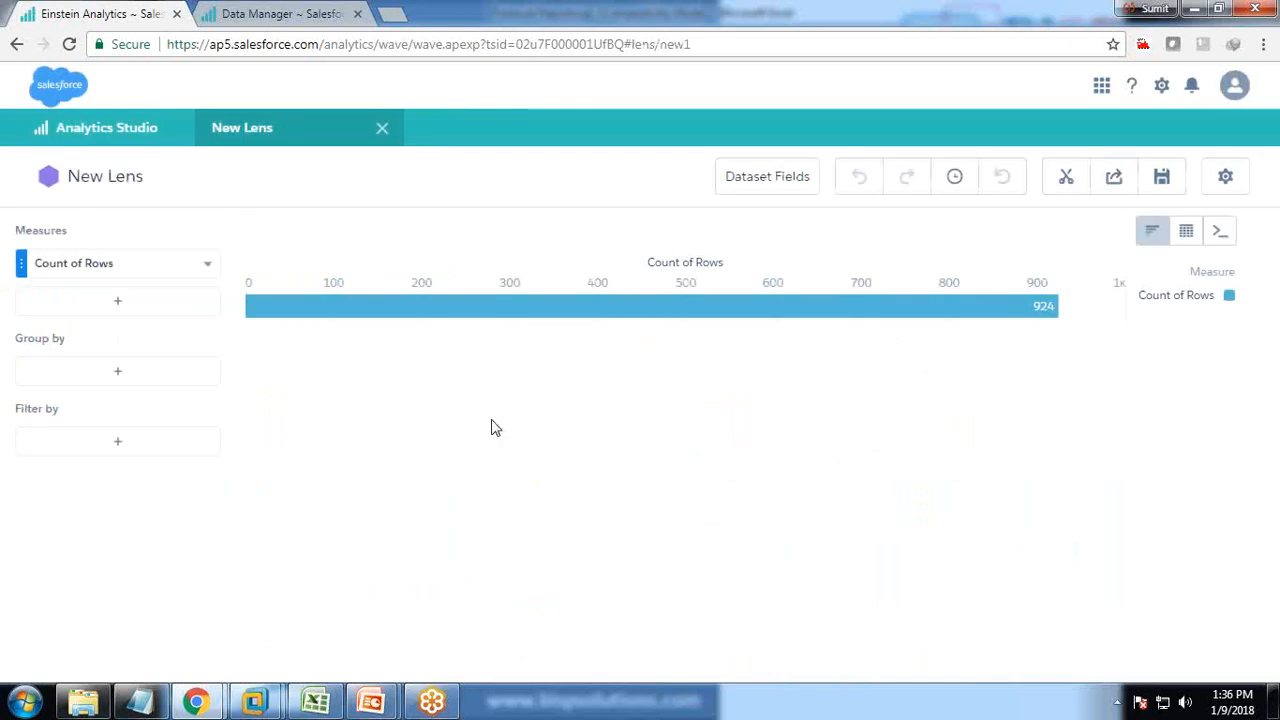
left_click(315, 700)
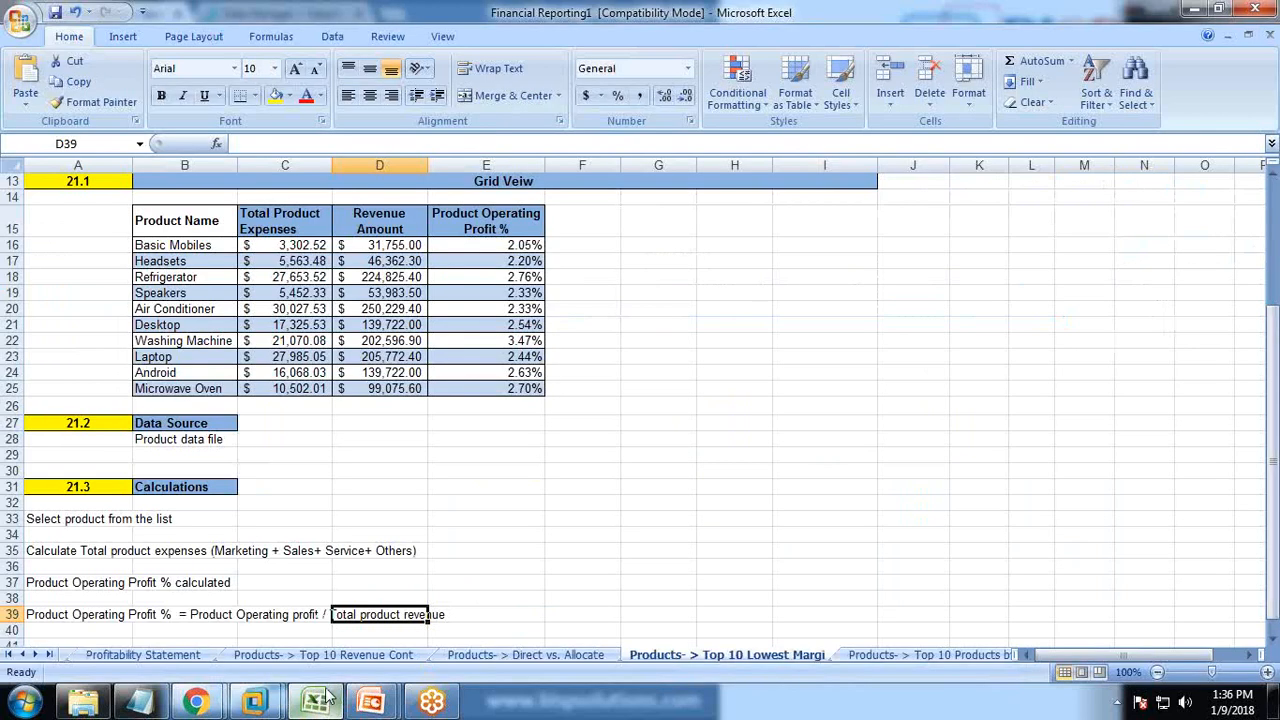
left_click(196, 700)
left_click(117, 378)
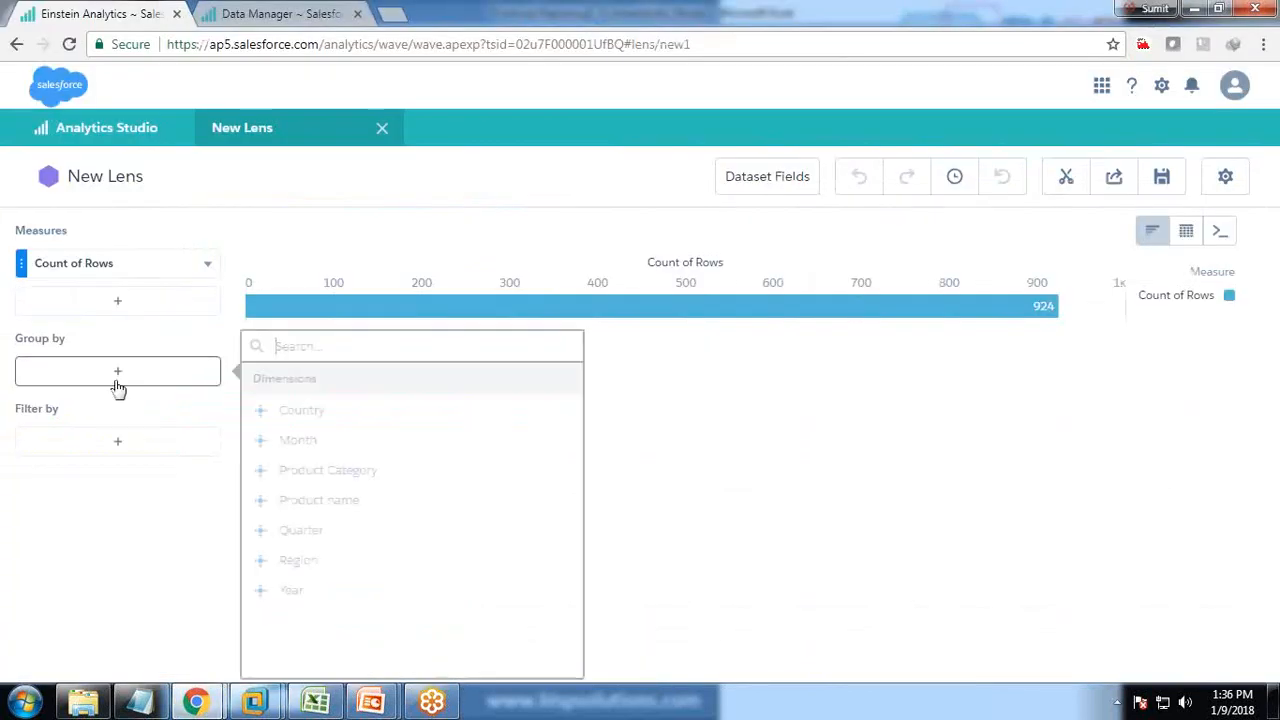
left_click(322, 508)
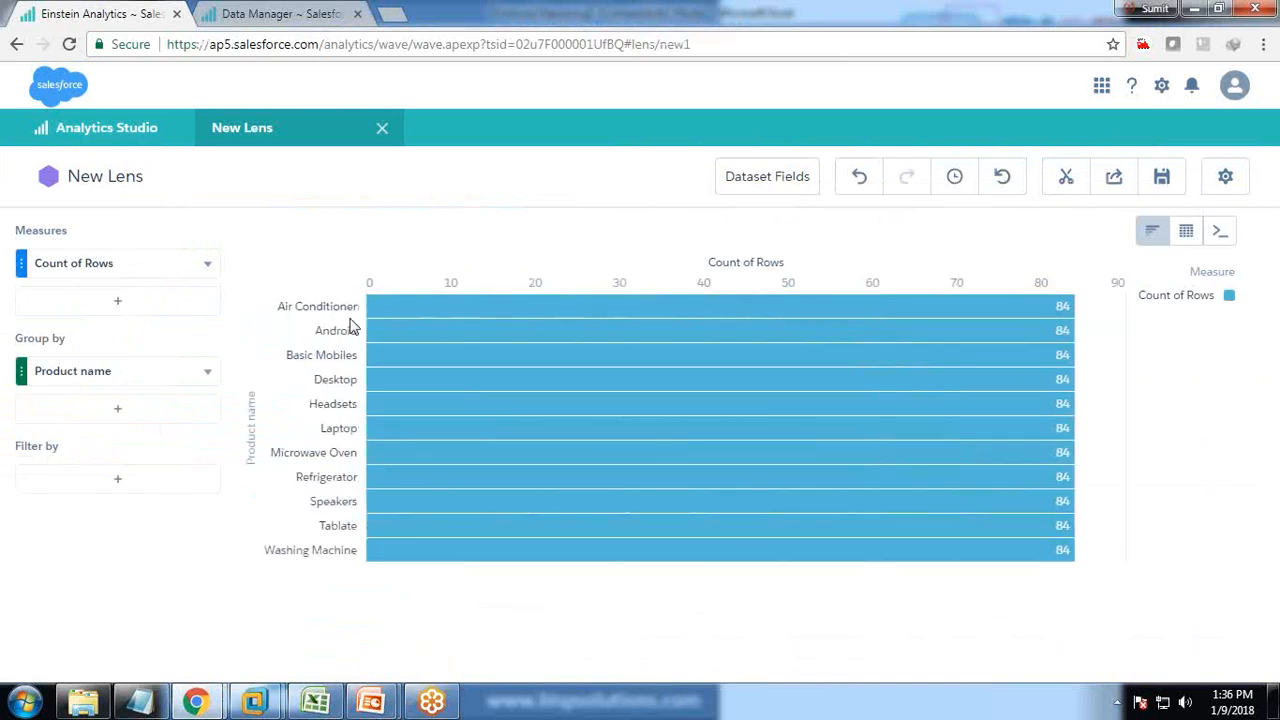
Set the lens measure to Sum of Total operating expenses.
left_click(116, 268)
left_click(316, 702)
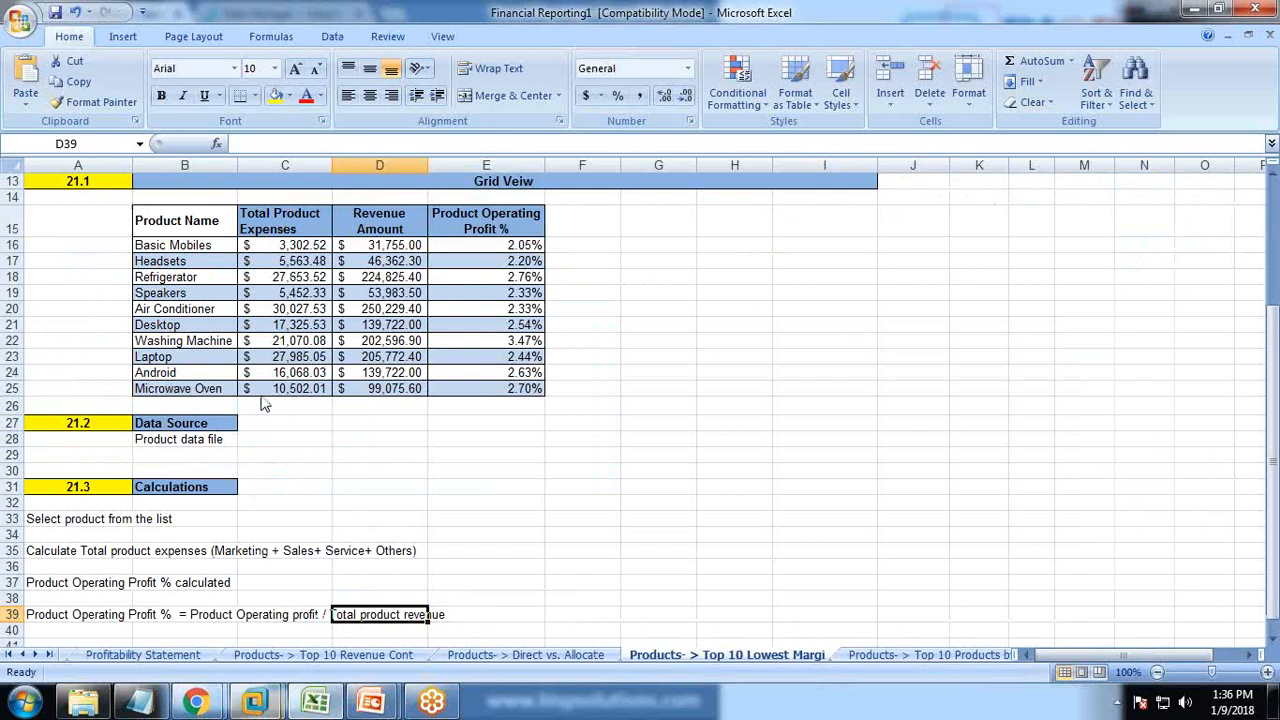
mouse_move(193, 705)
left_click(332, 596)
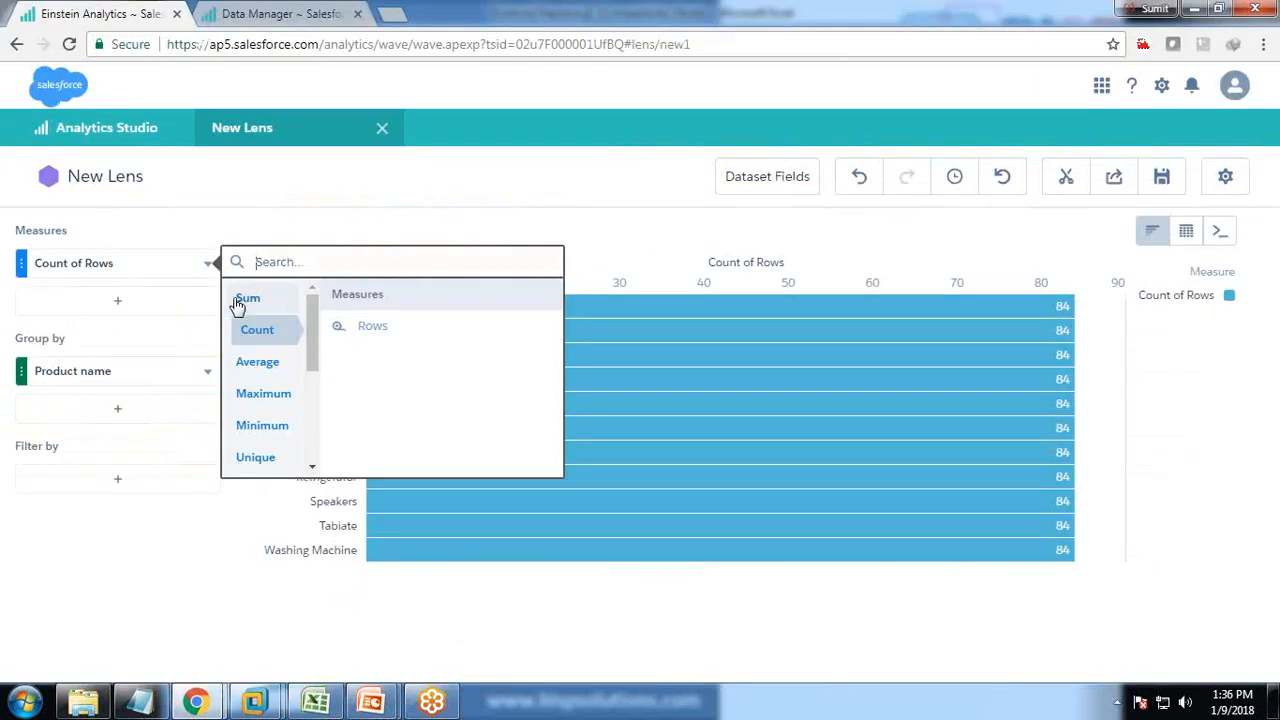
left_click_drag(557, 343, 556, 463)
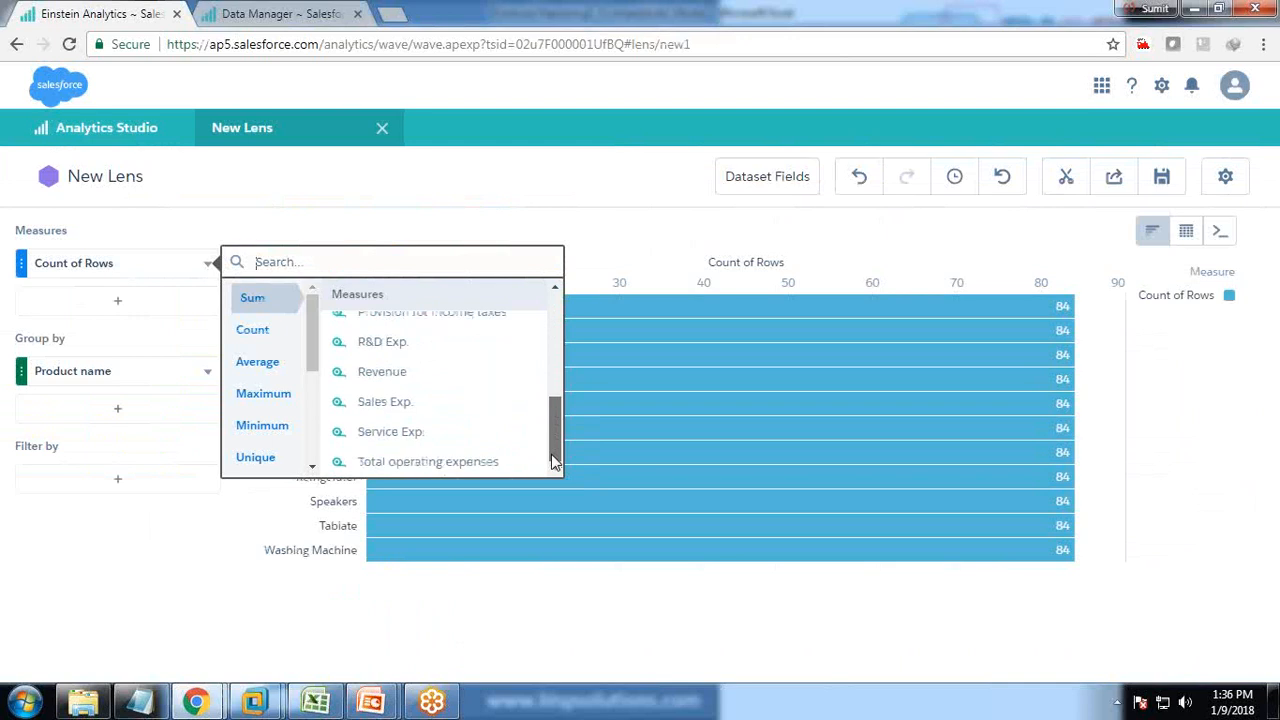
left_click(437, 462)
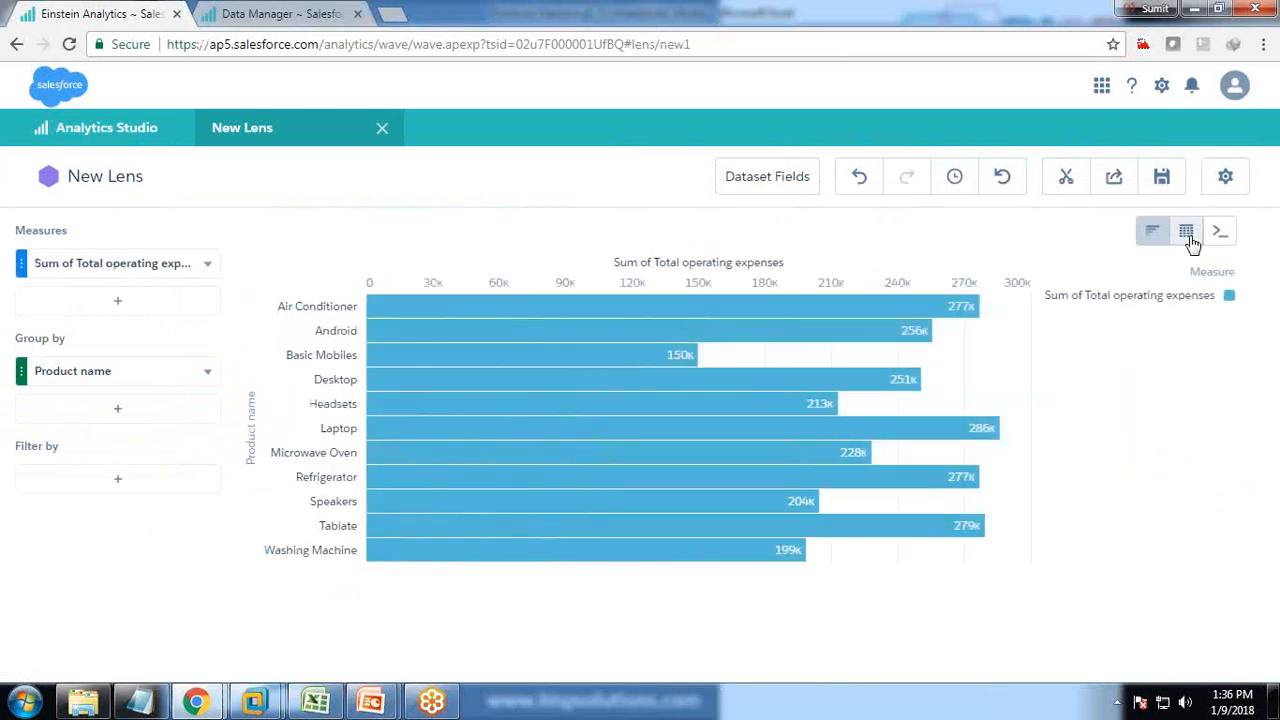
mouse_move(1188, 238)
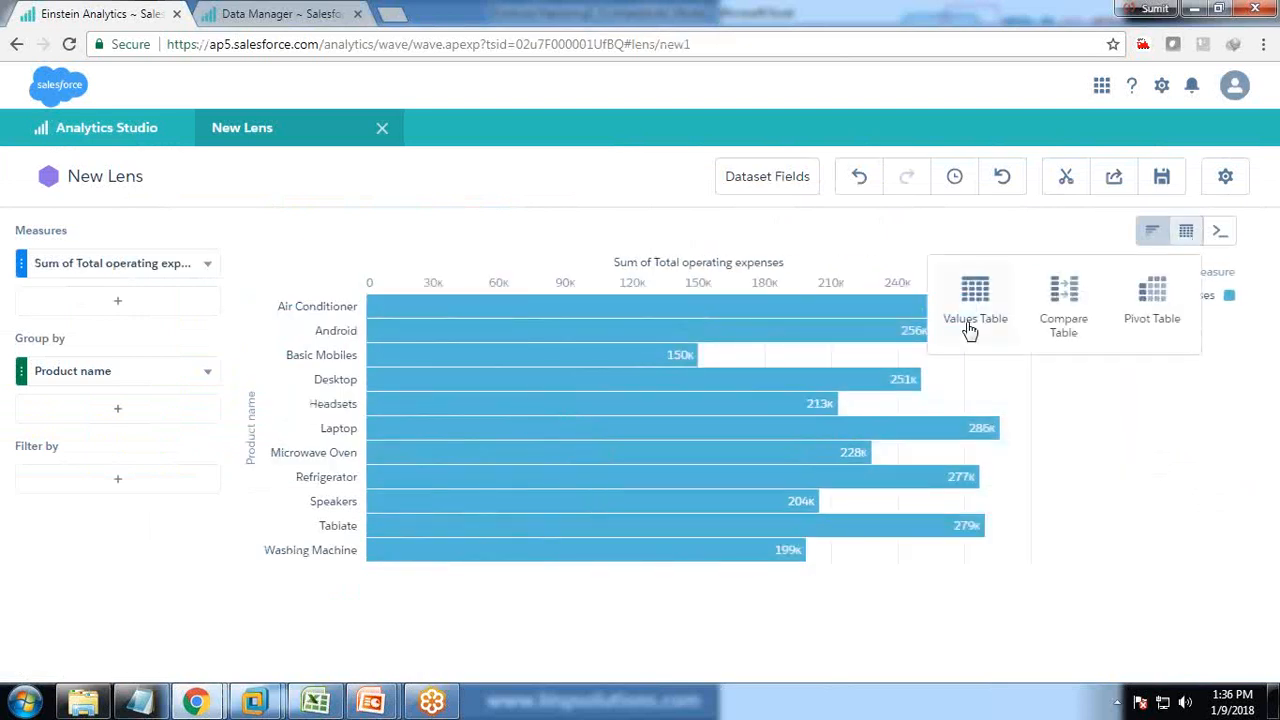
Switch the lens to a compare table and add a Sum of Revenue column.
left_click(1052, 285)
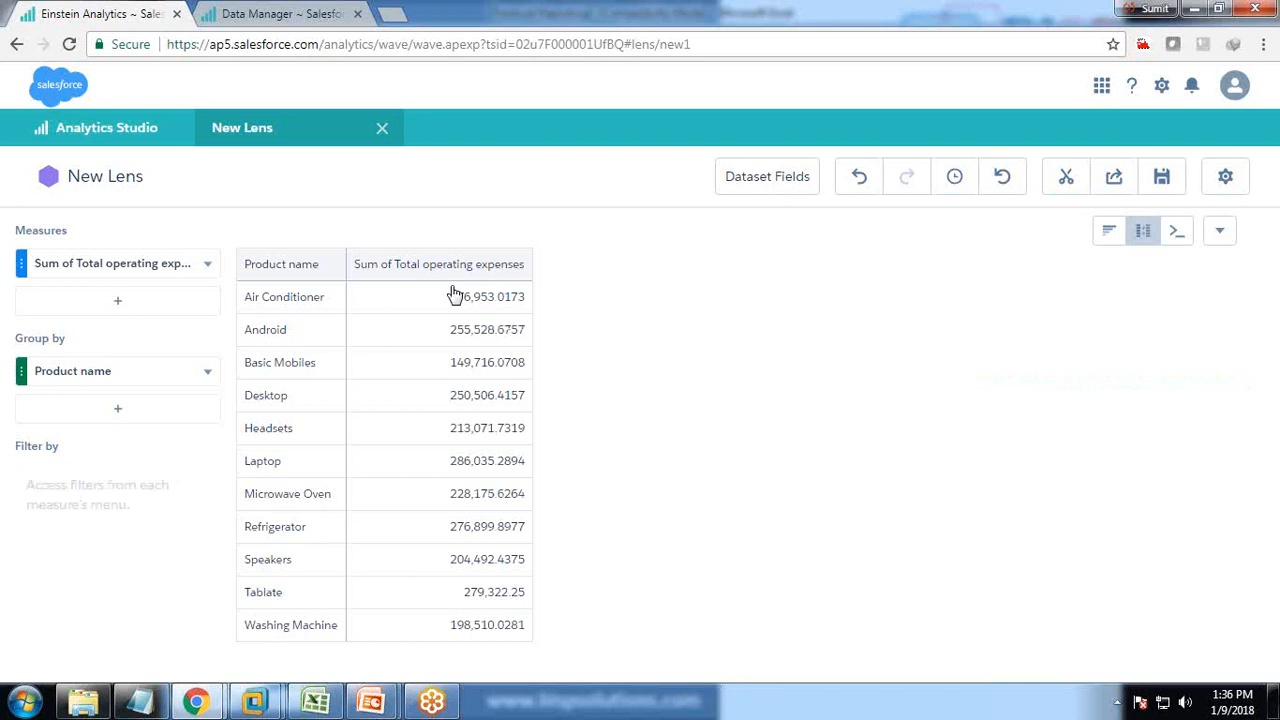
left_click(208, 265)
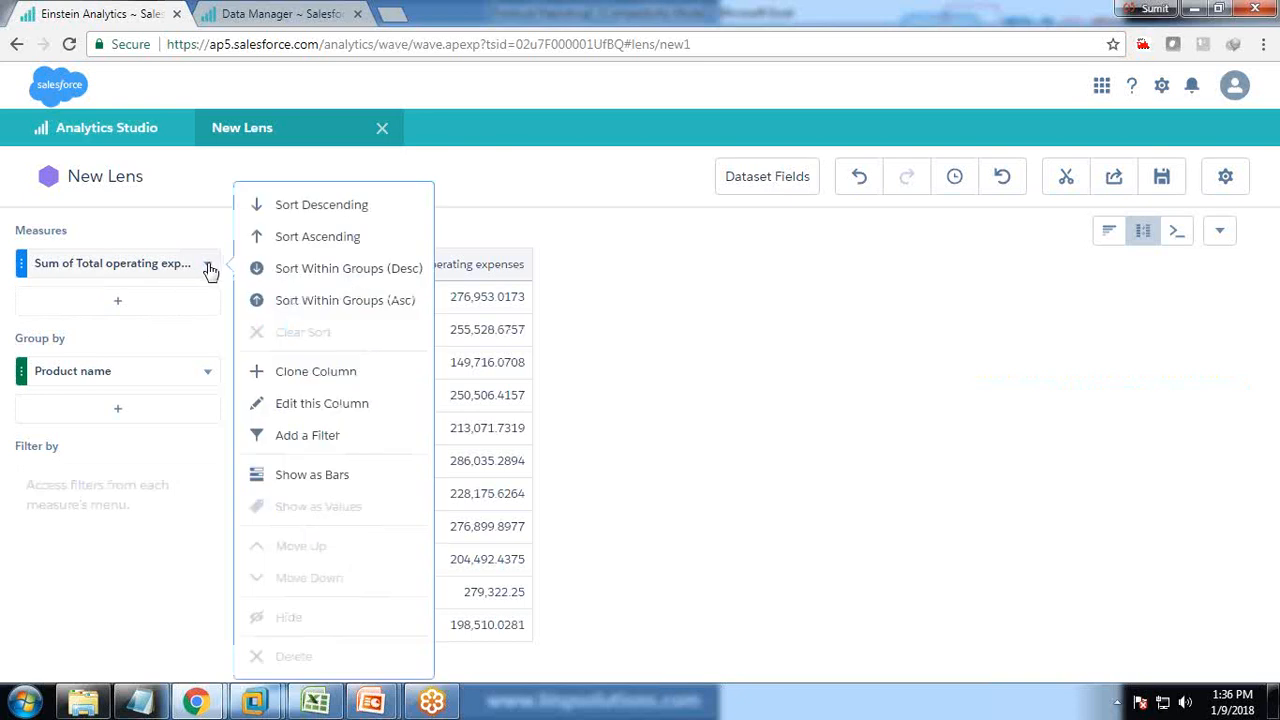
left_click(117, 302)
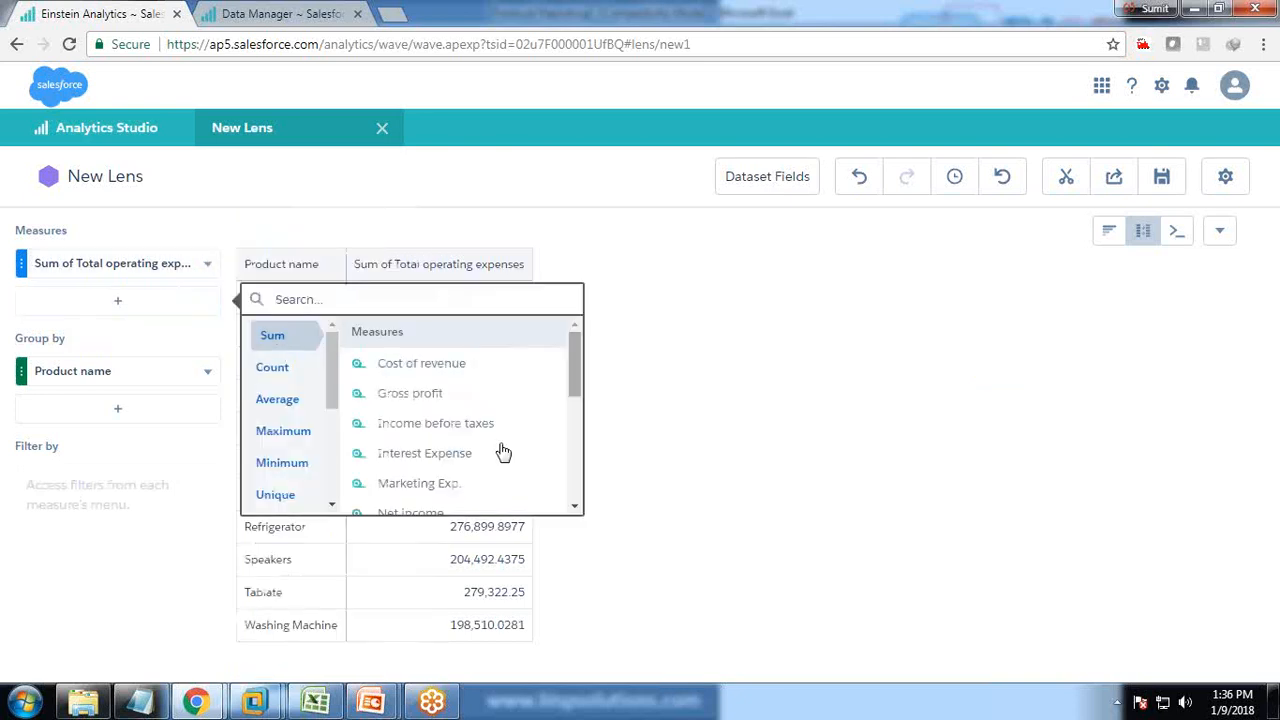
type("Reve")
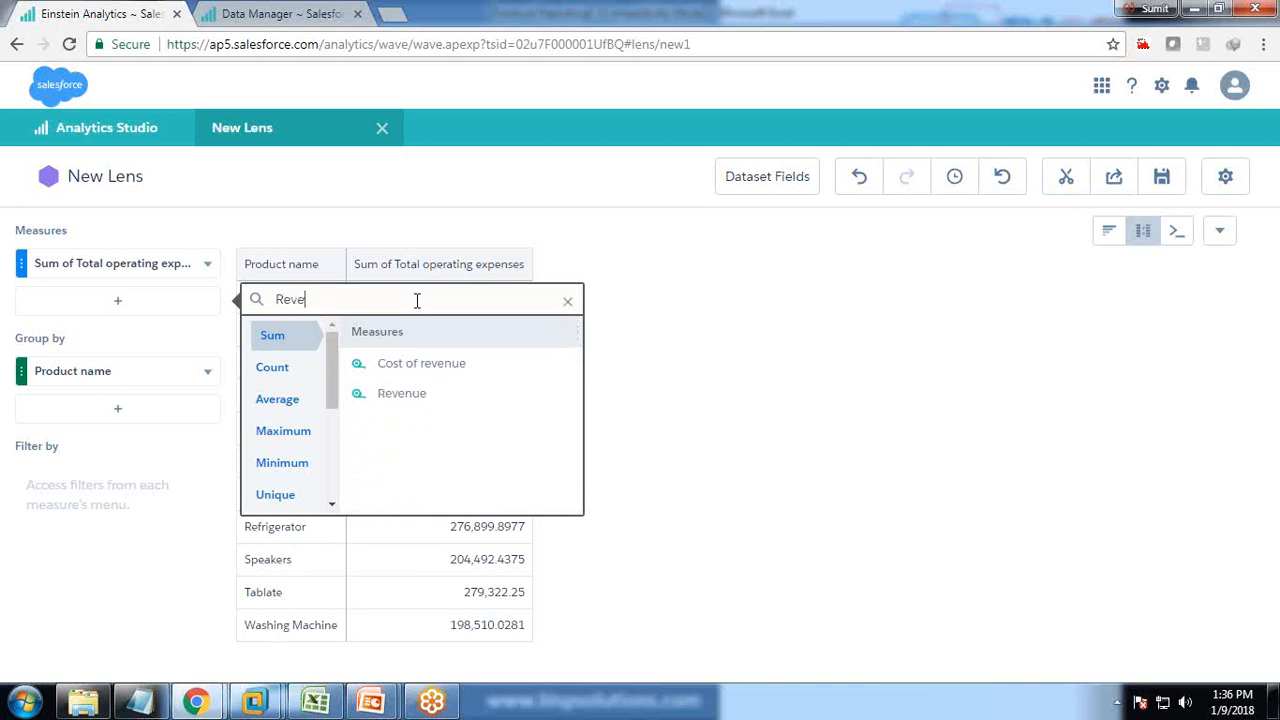
left_click(406, 397)
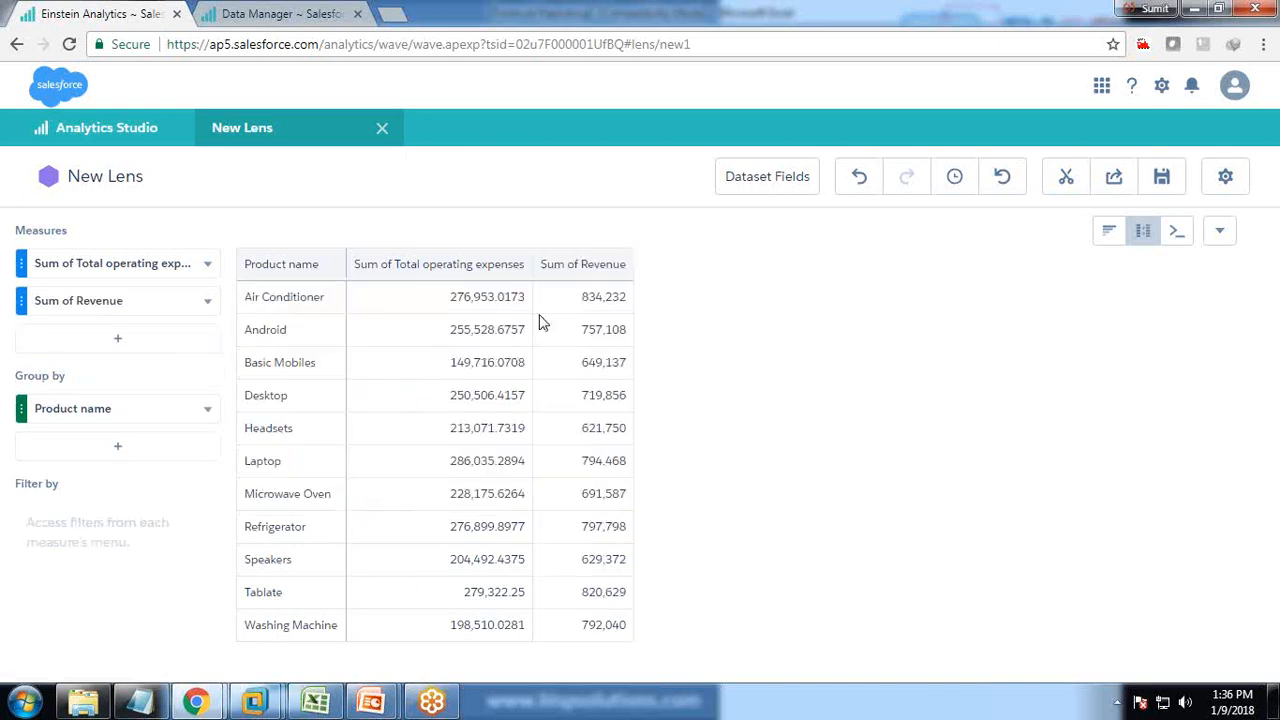
Add a Sum of Product Operating Profit column and open its options menu.
left_click(315, 700)
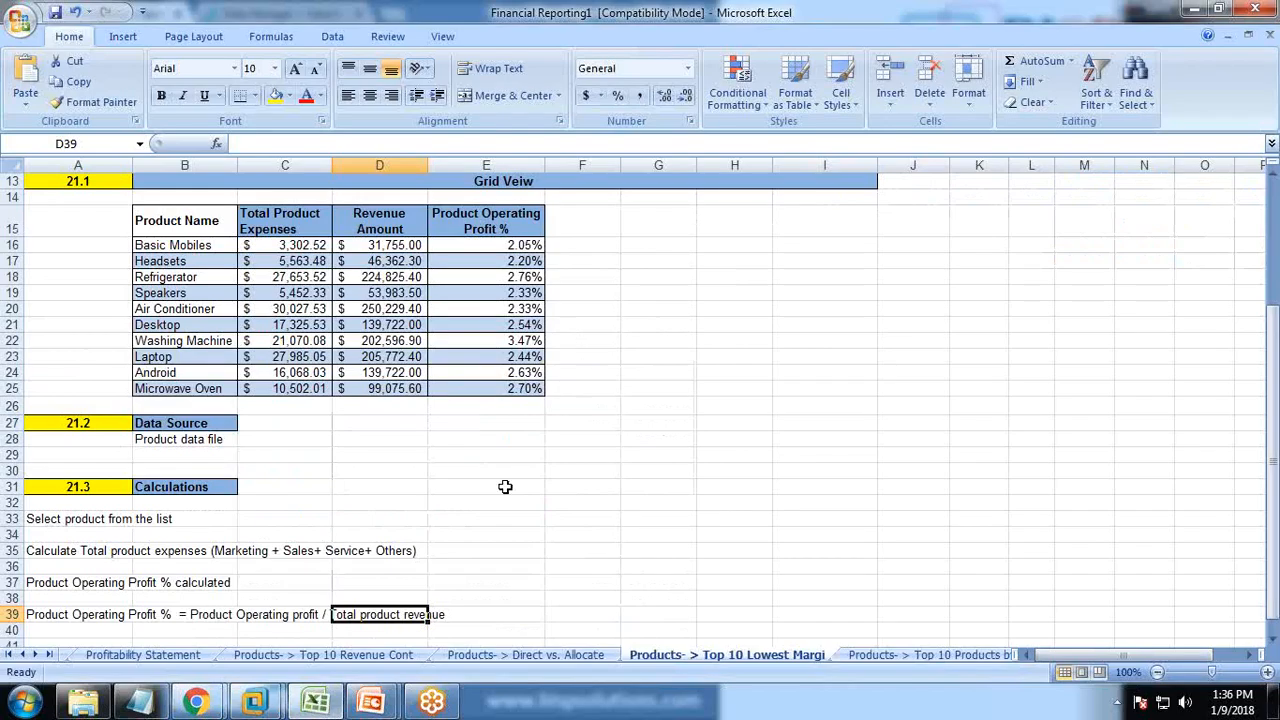
scroll(424, 517, "down", 3)
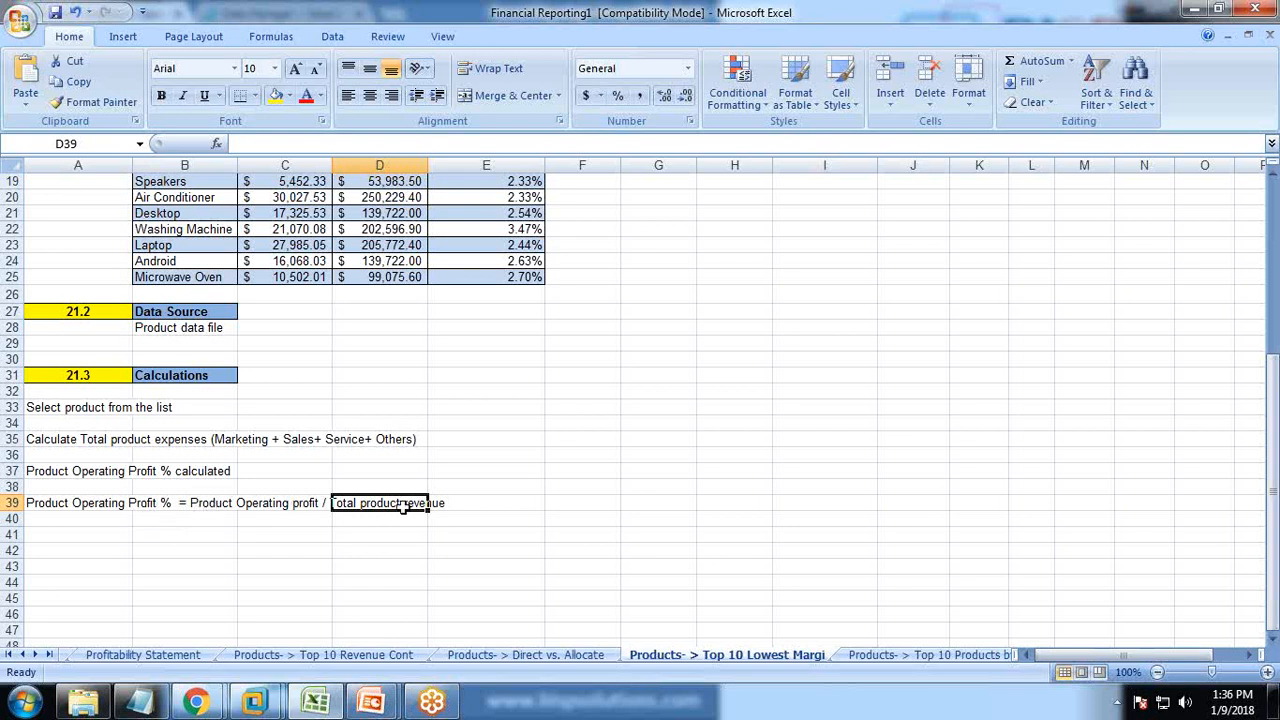
mouse_move(245, 698)
left_click(290, 600)
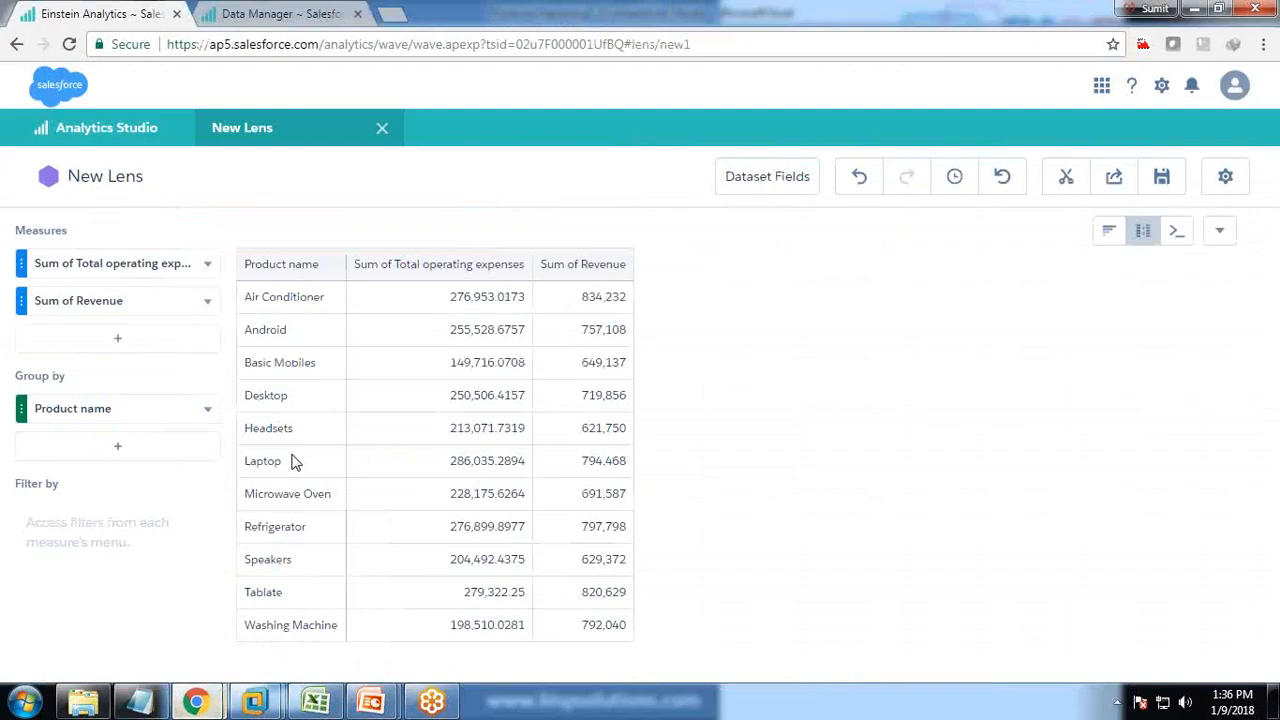
left_click(106, 338)
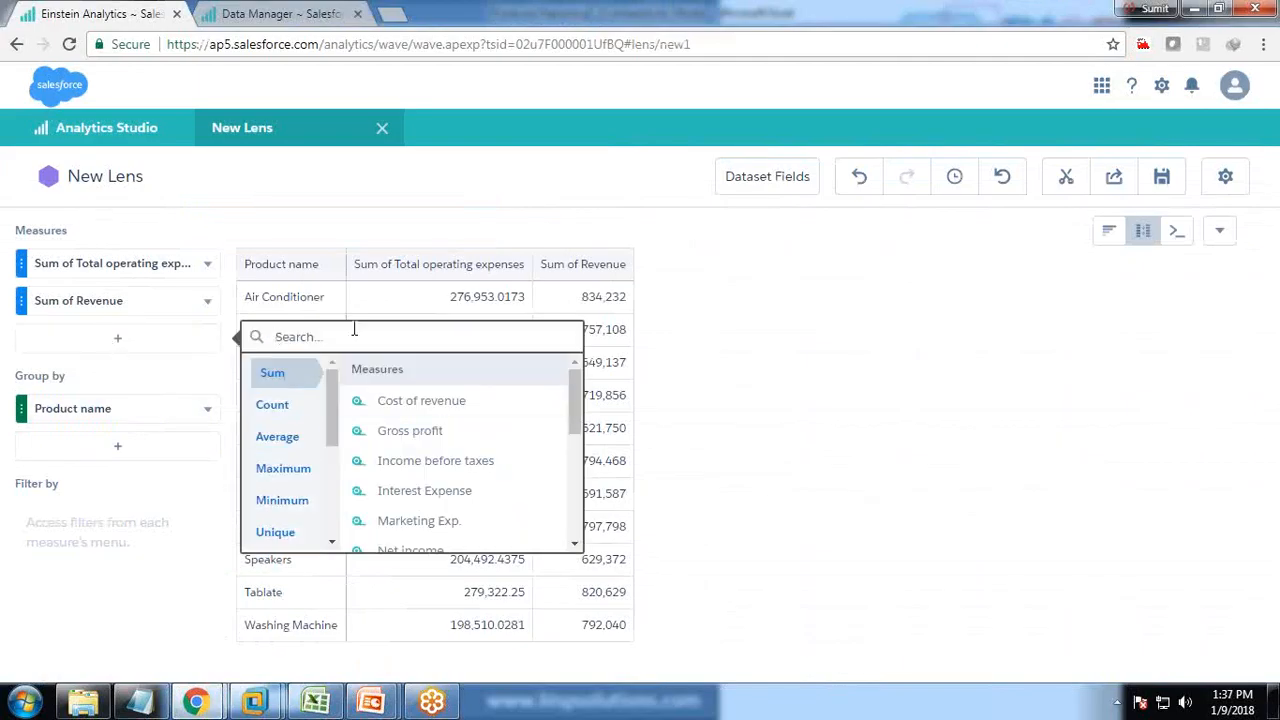
type("Pro")
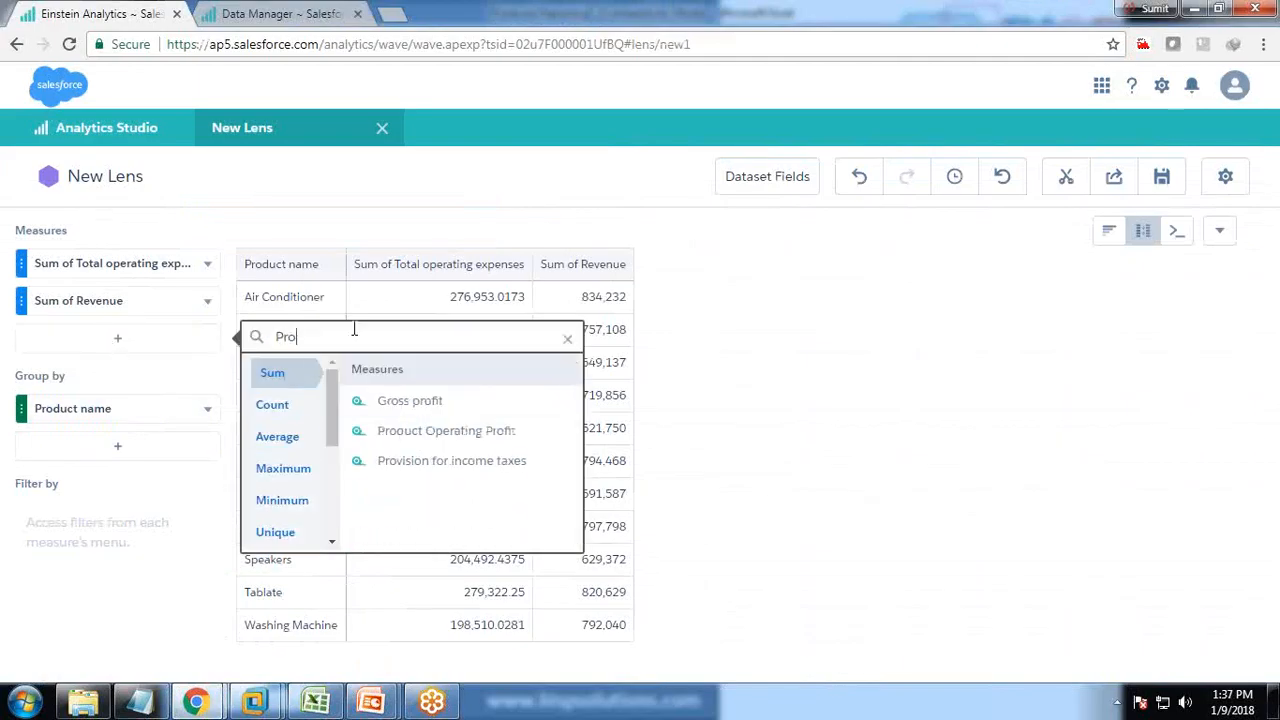
left_click(446, 432)
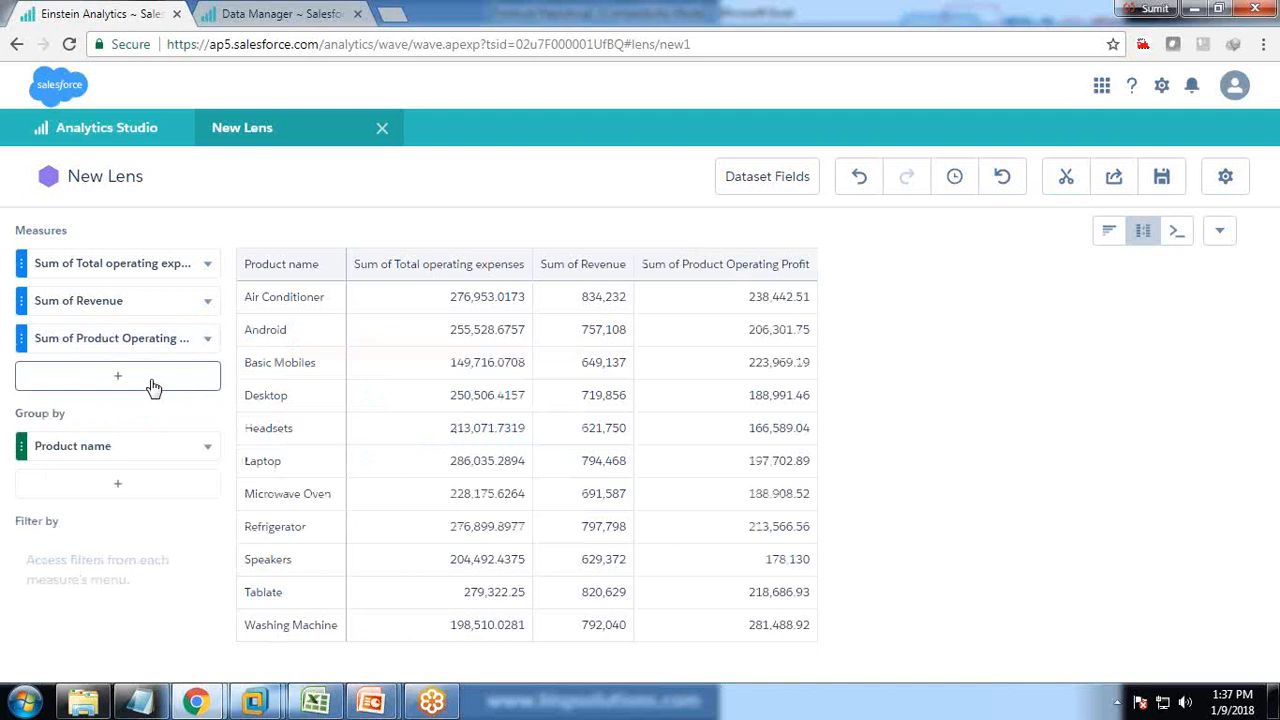
left_click(208, 340)
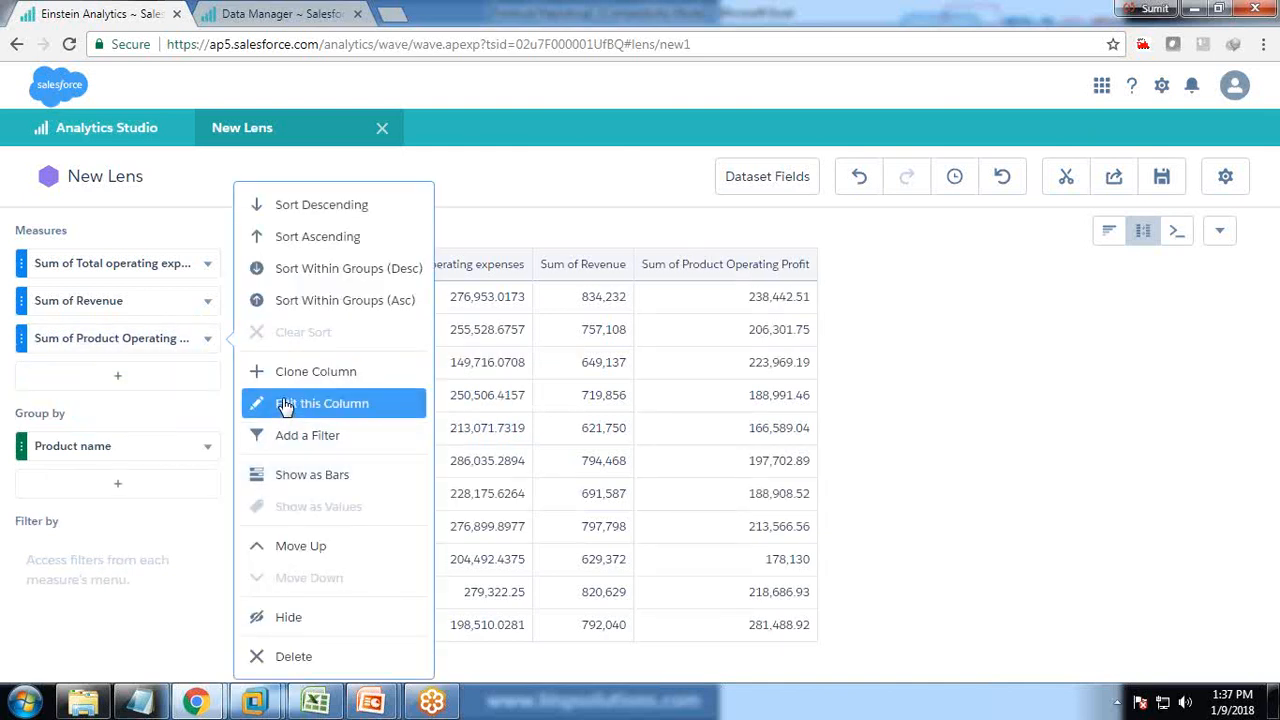
Open the column editor and add a new formula column D.
left_click(285, 405)
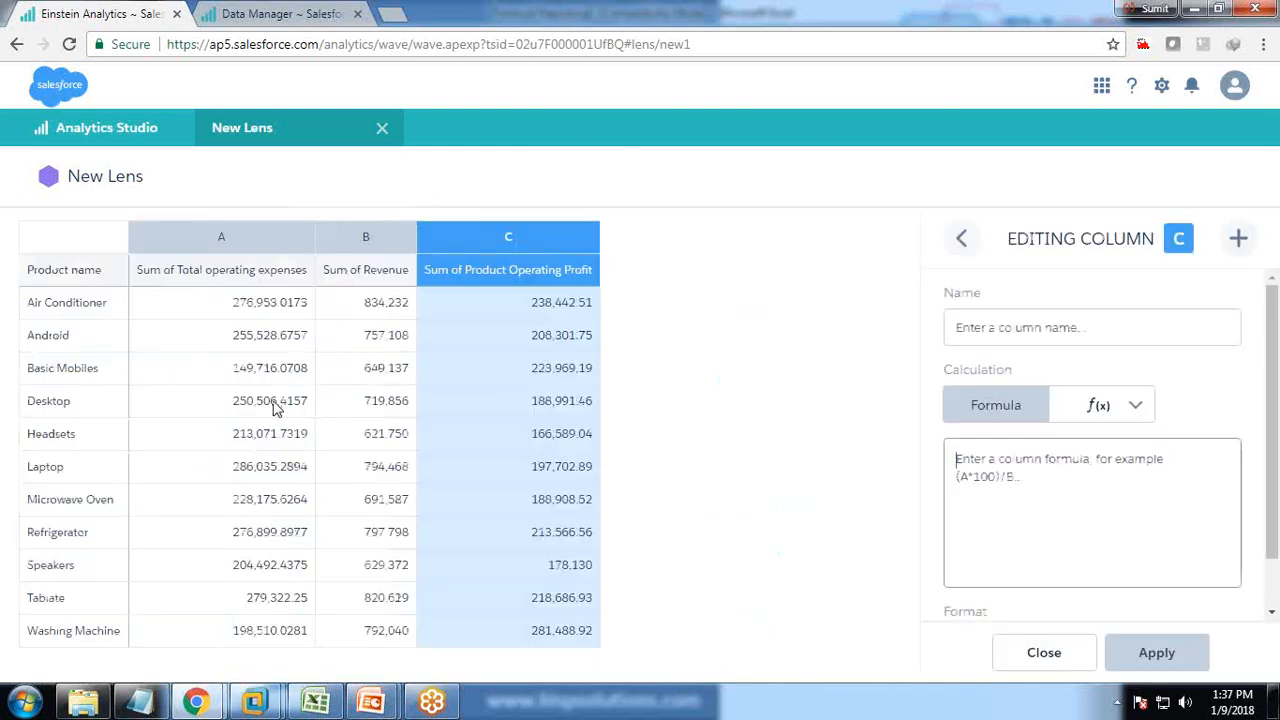
left_click(1239, 243)
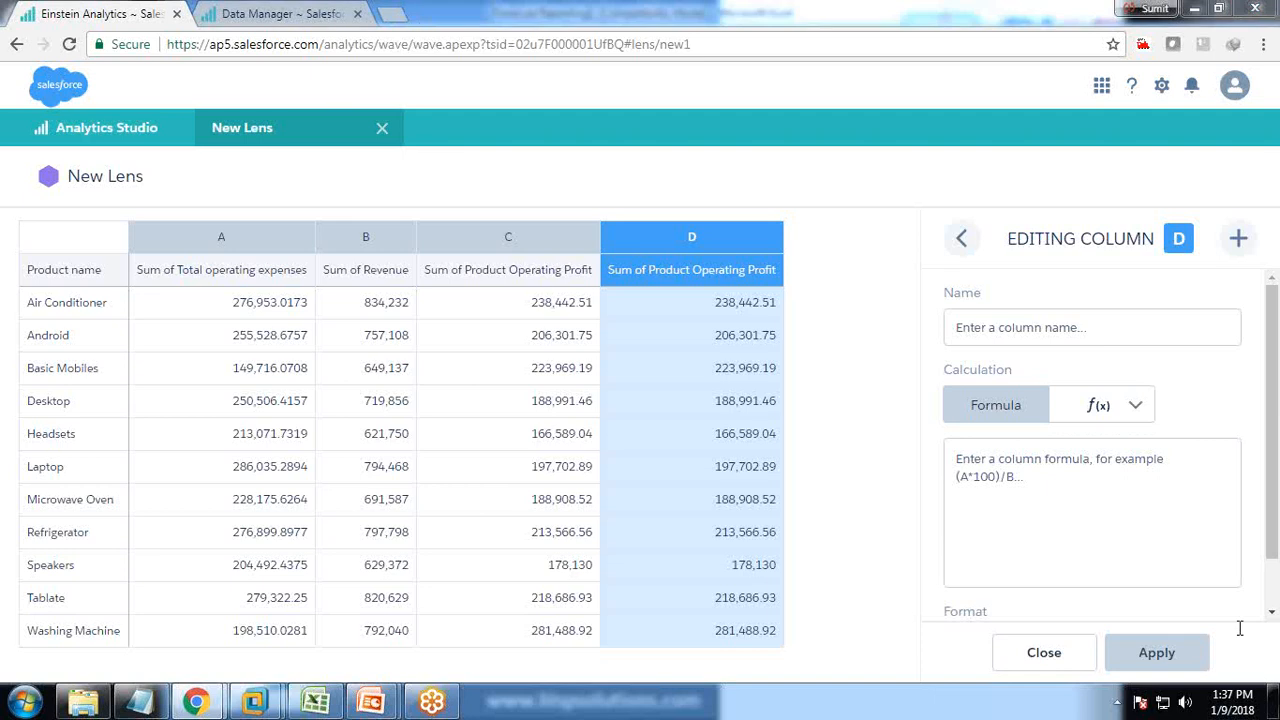
left_click(1054, 477)
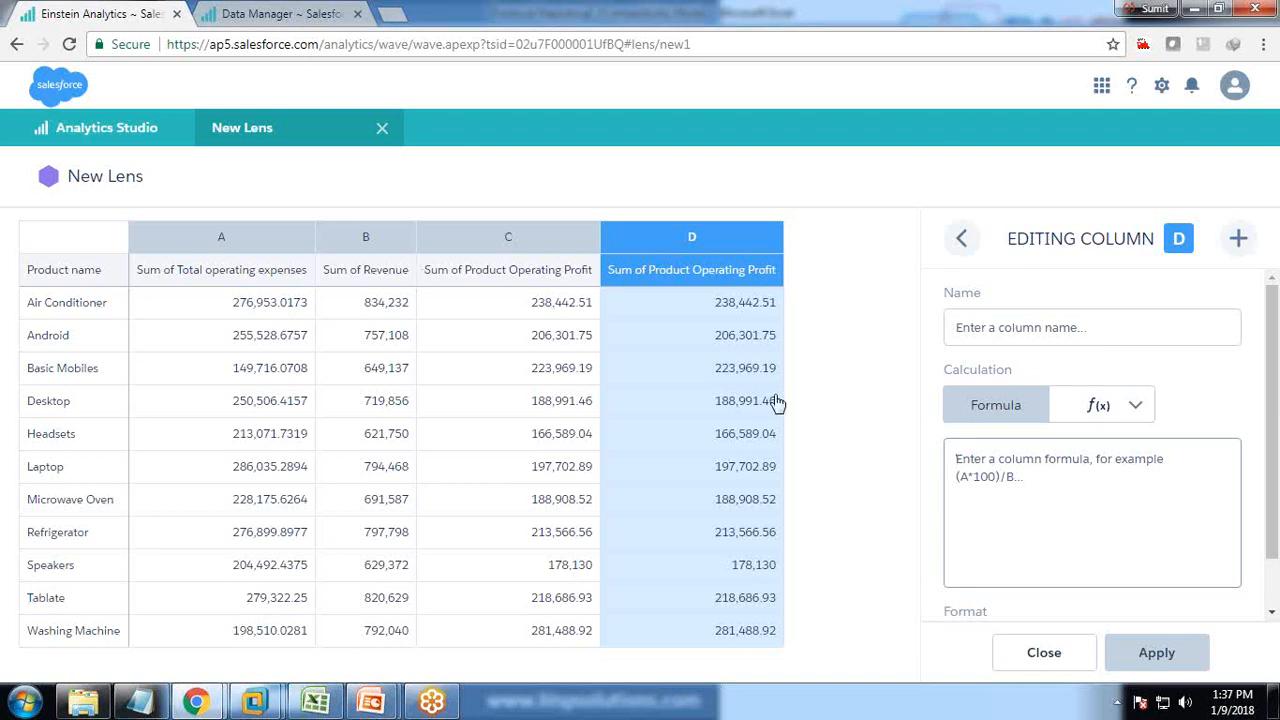
left_click(1130, 405)
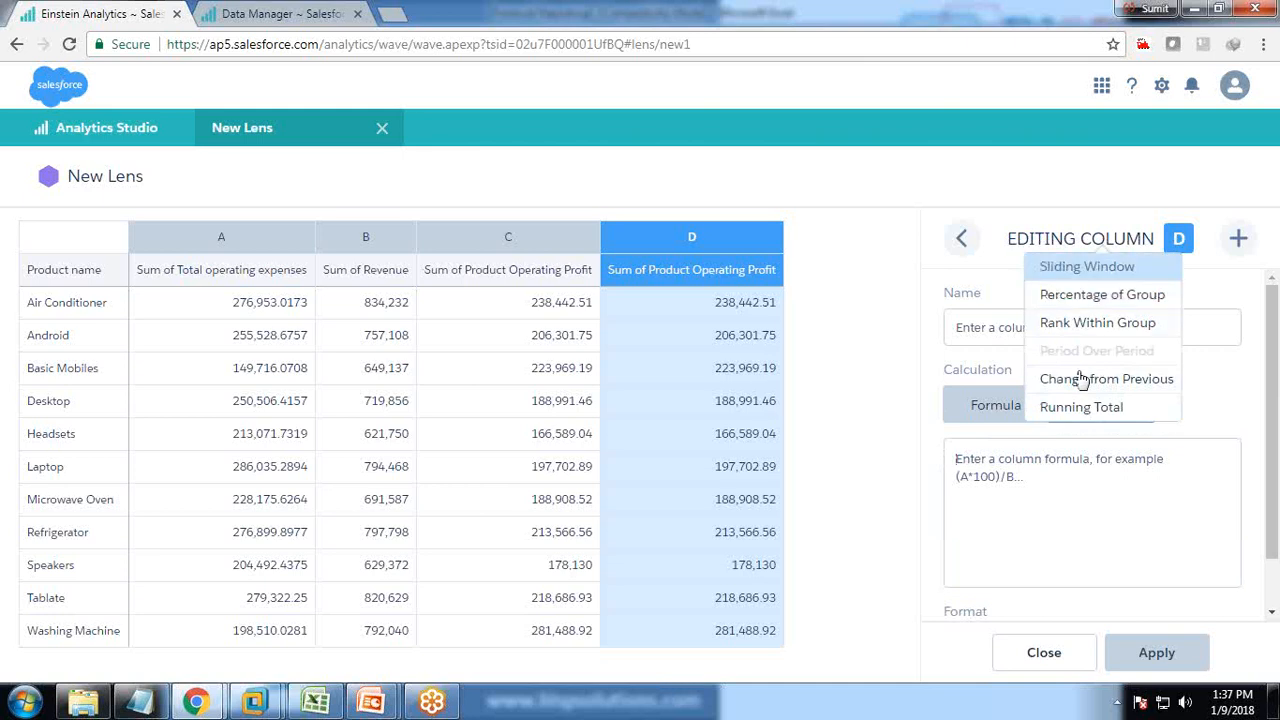
left_click(1010, 460)
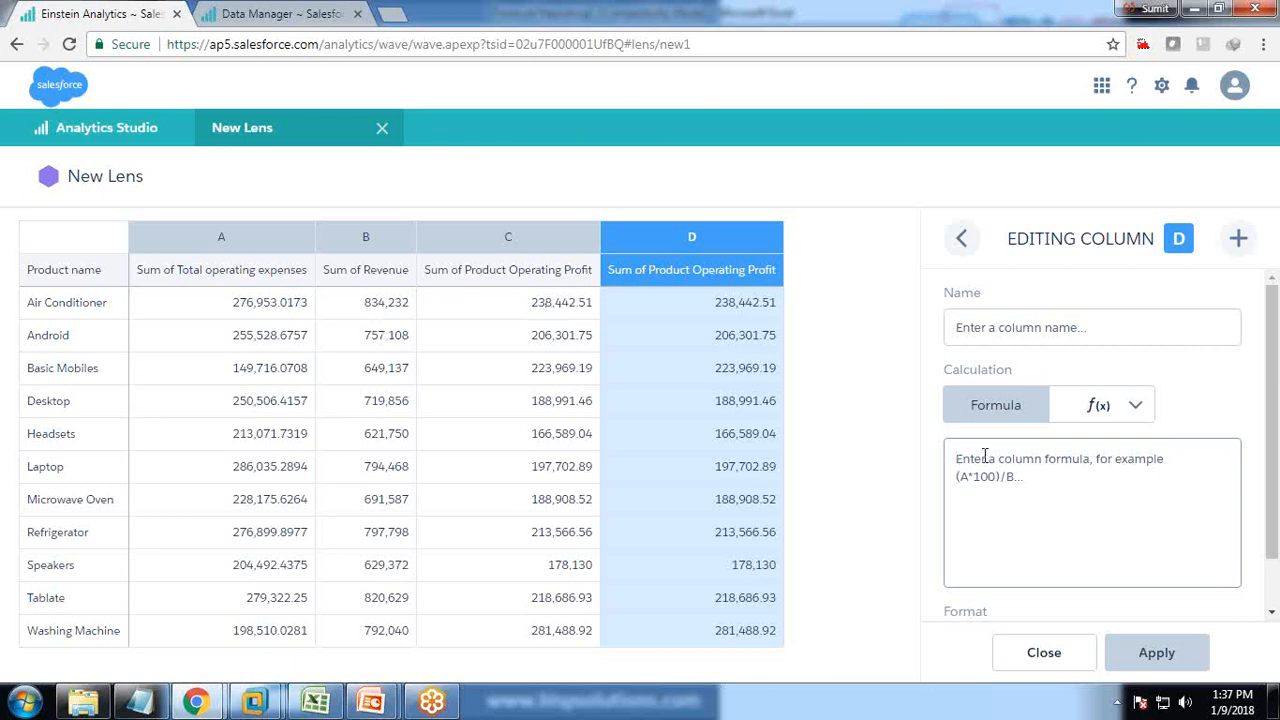
Give column D the formula C/sum(B) over all rows, correcting the divisor from A to B.
type("C/sum(A")
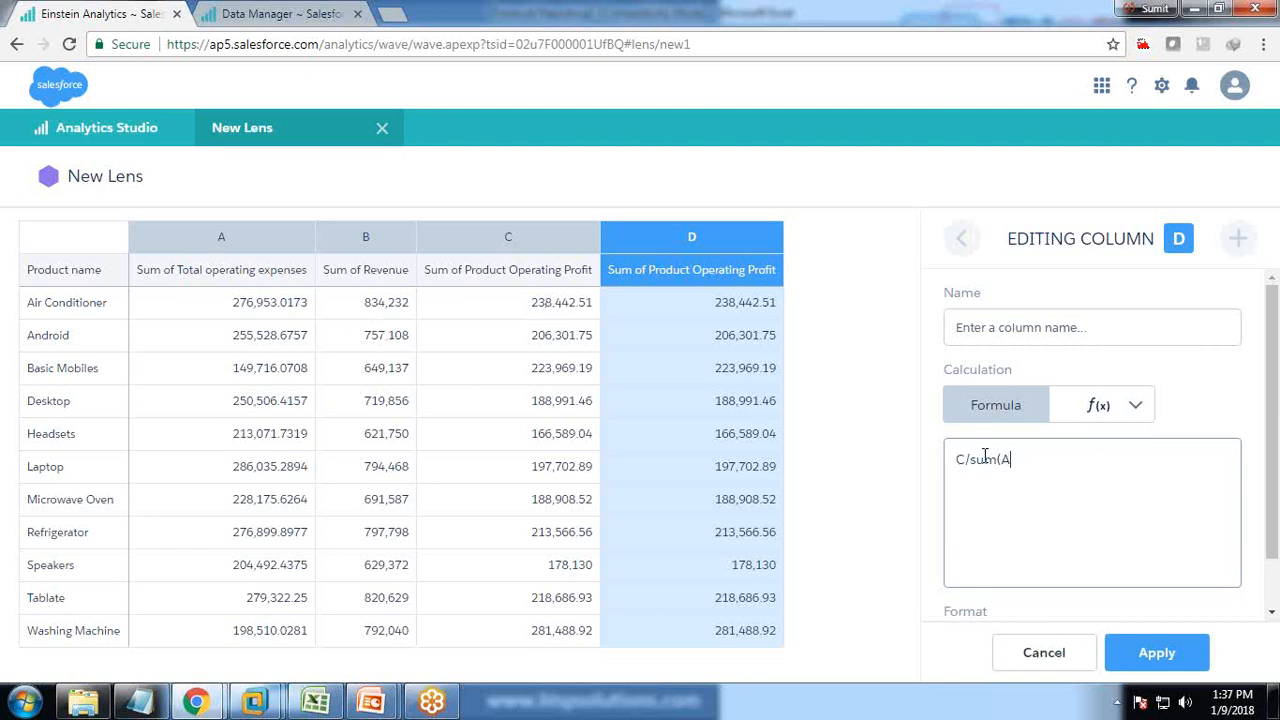
left_click(1268, 663)
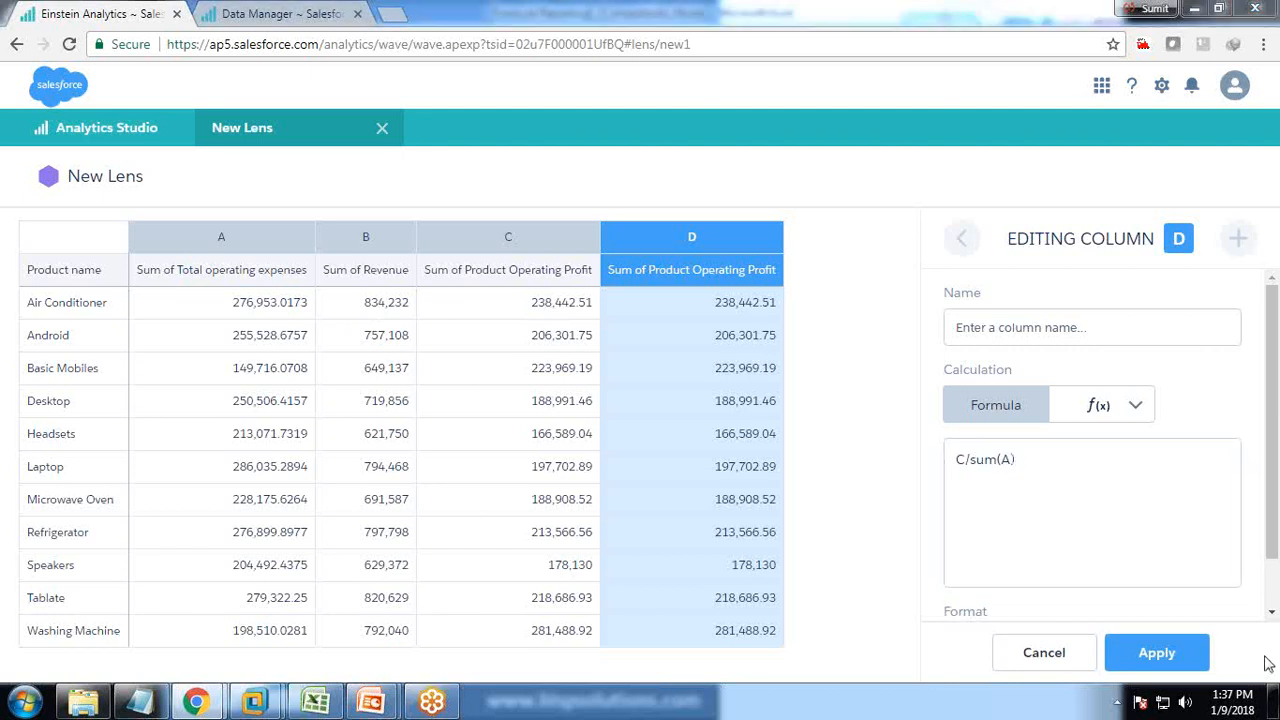
left_click(1140, 530)
key("Return")
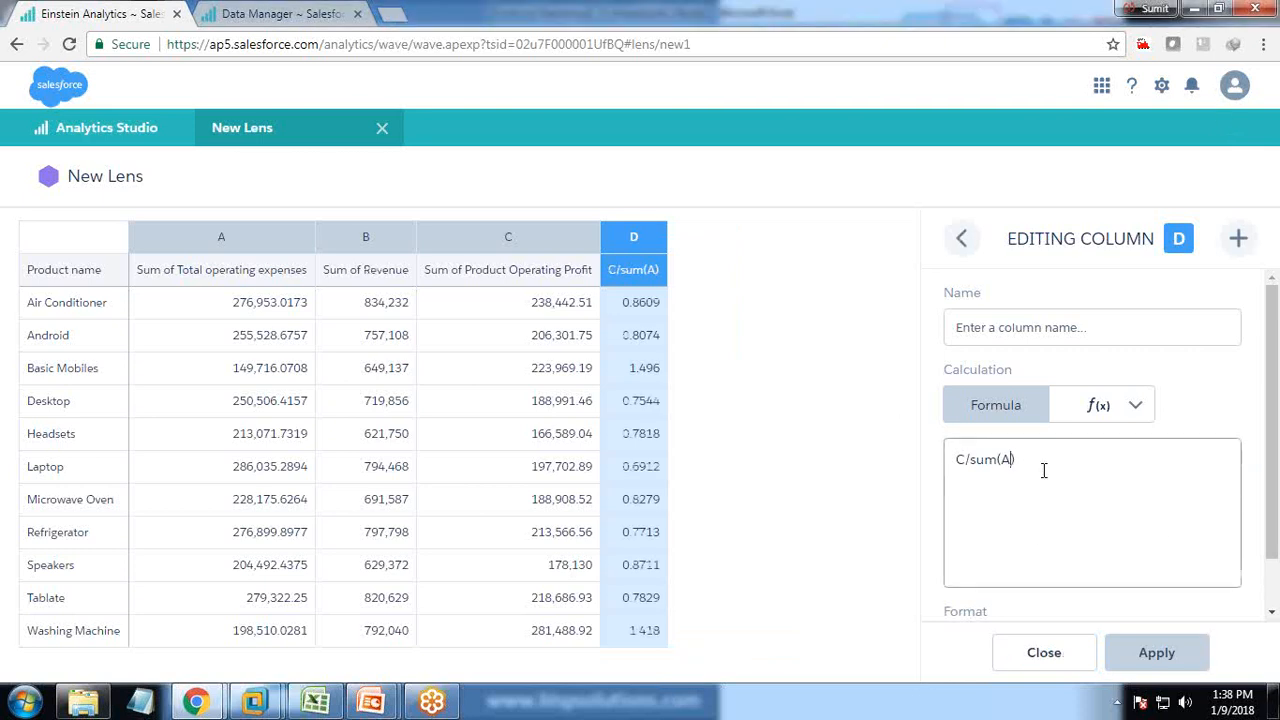
key("BackSpace")
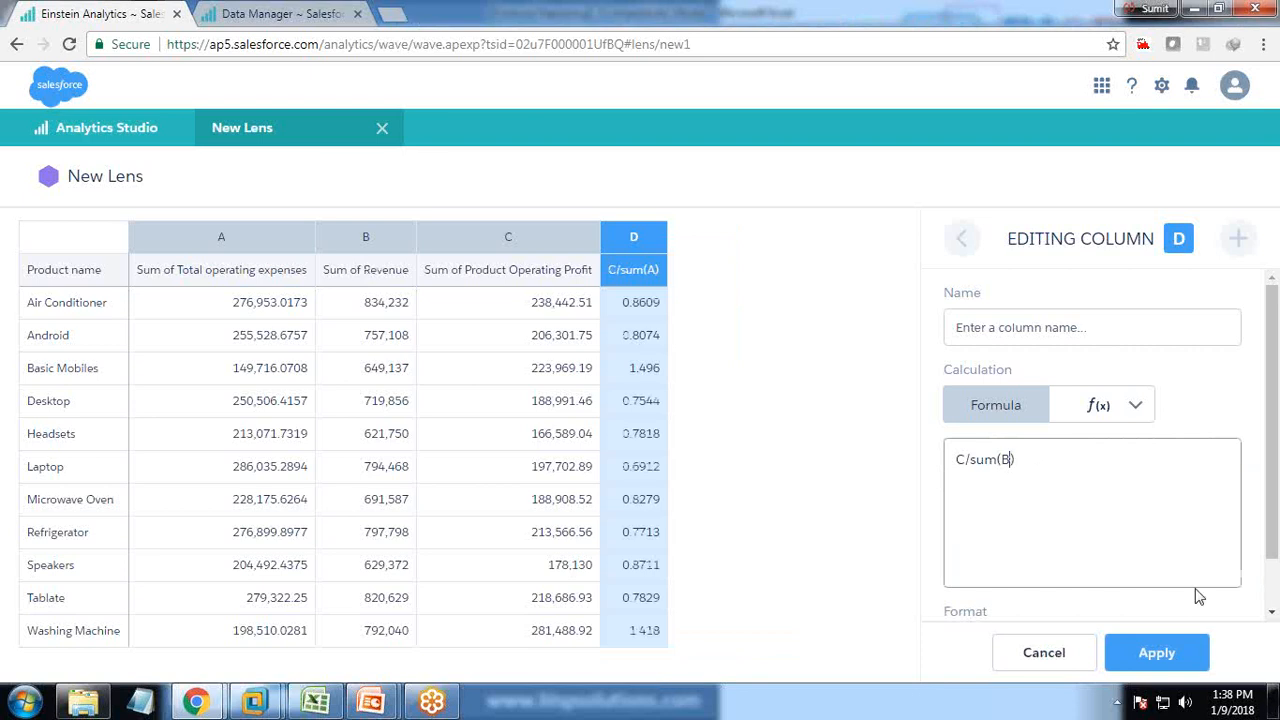
left_click(1174, 661)
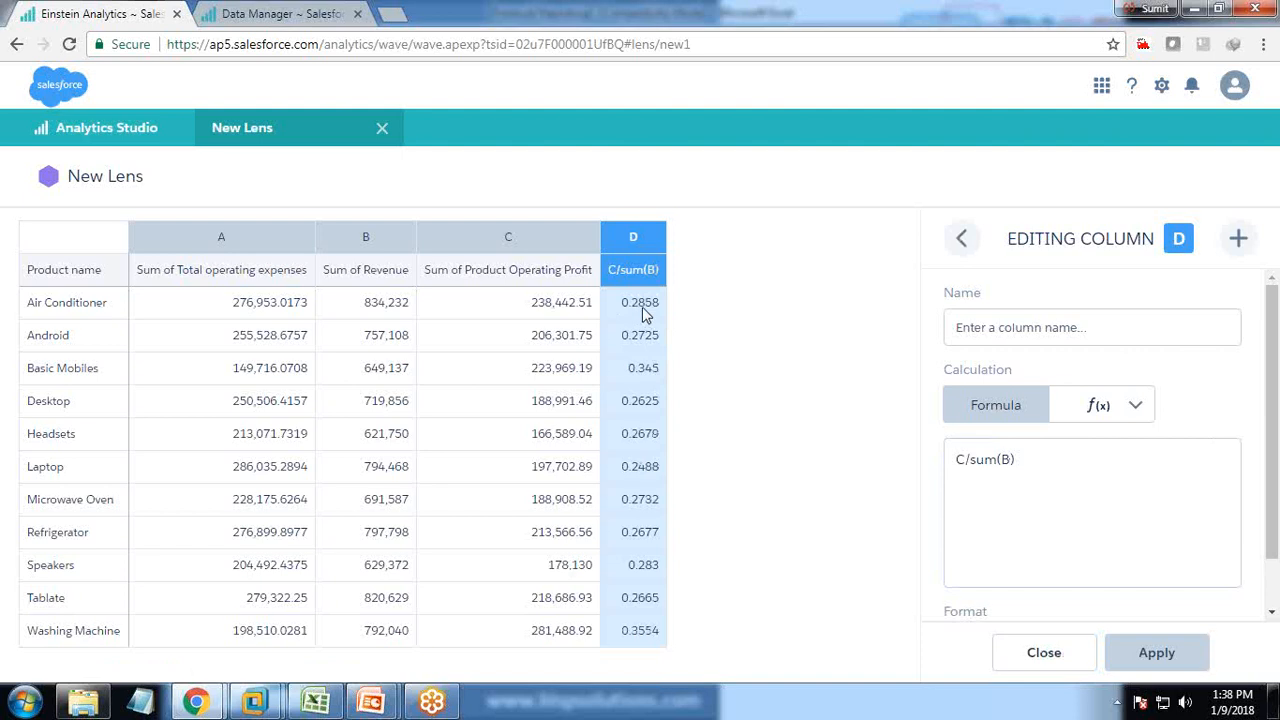
Append *1 to column D's formula and apply it as a percentage.
left_click(1091, 468)
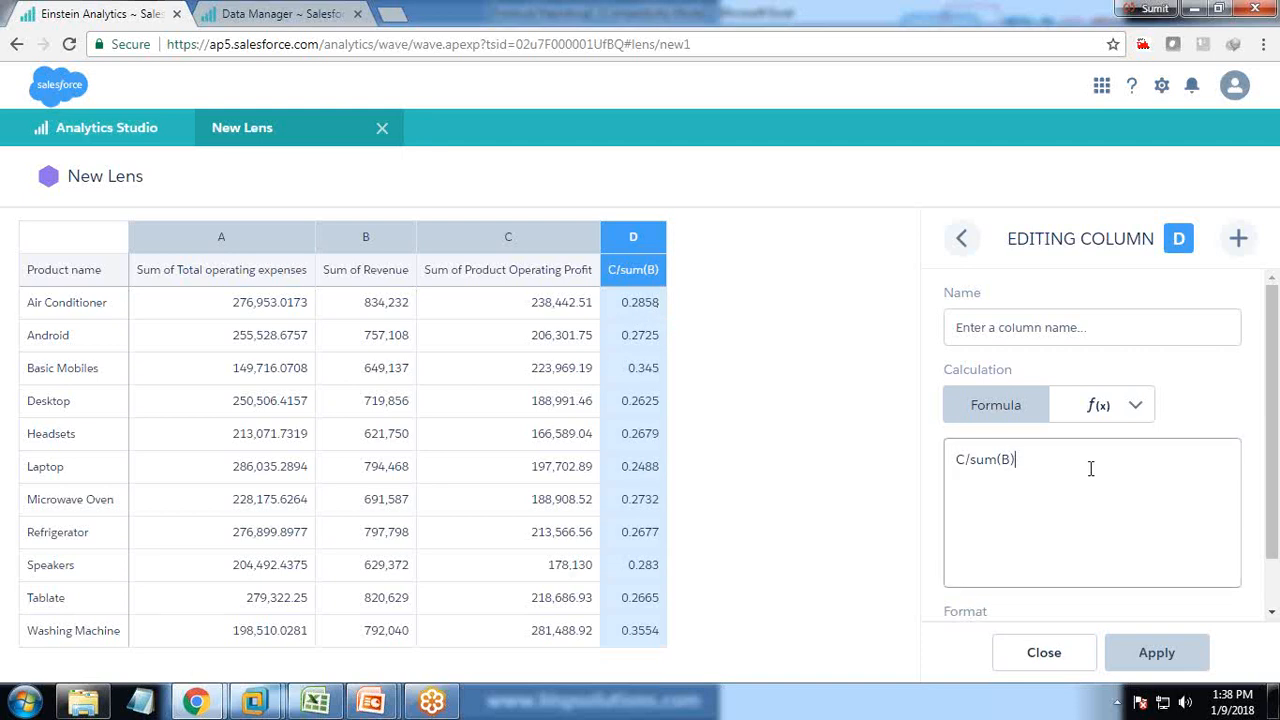
type("*100")
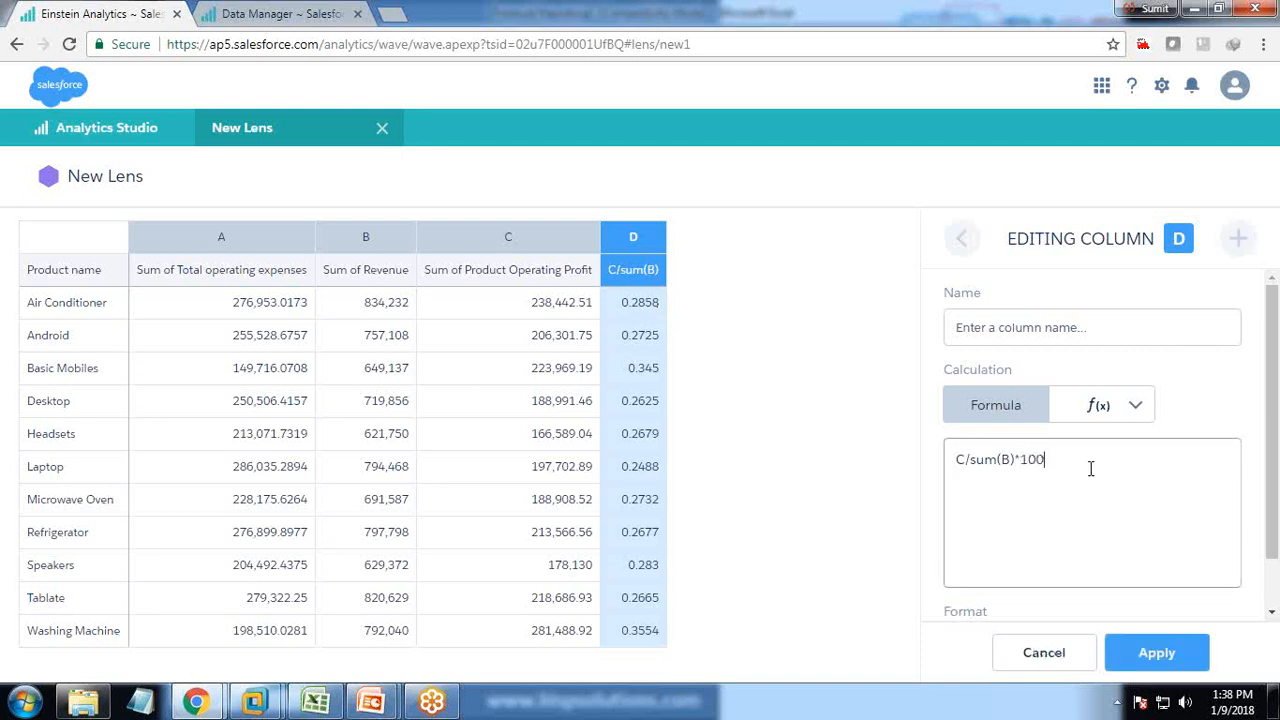
left_click(1158, 648)
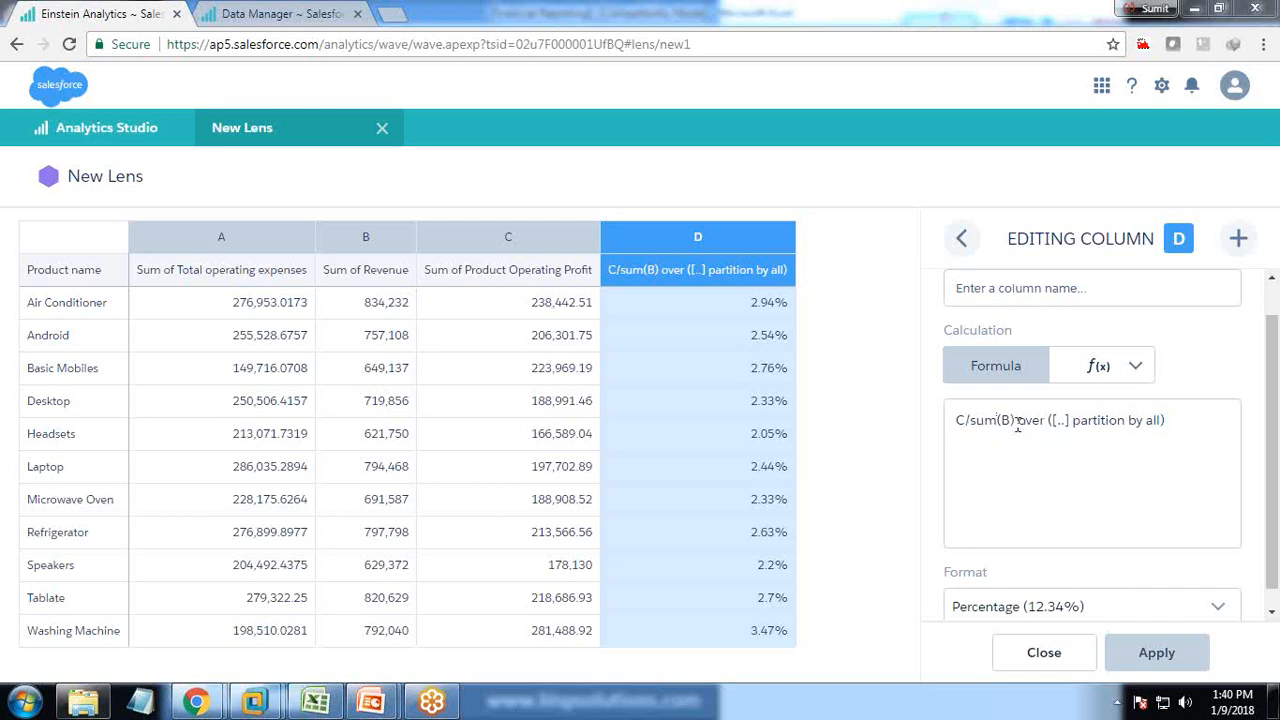
left_click_drag(1018, 425, 1158, 428)
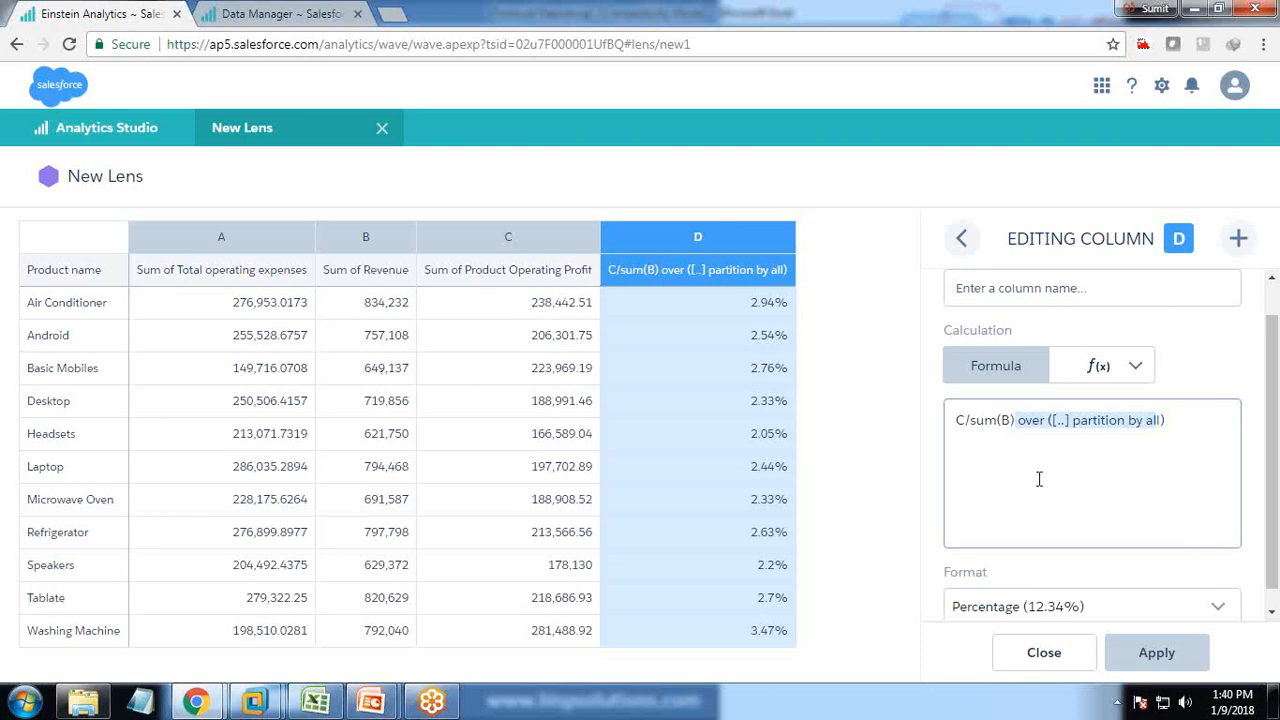
left_click(1071, 287)
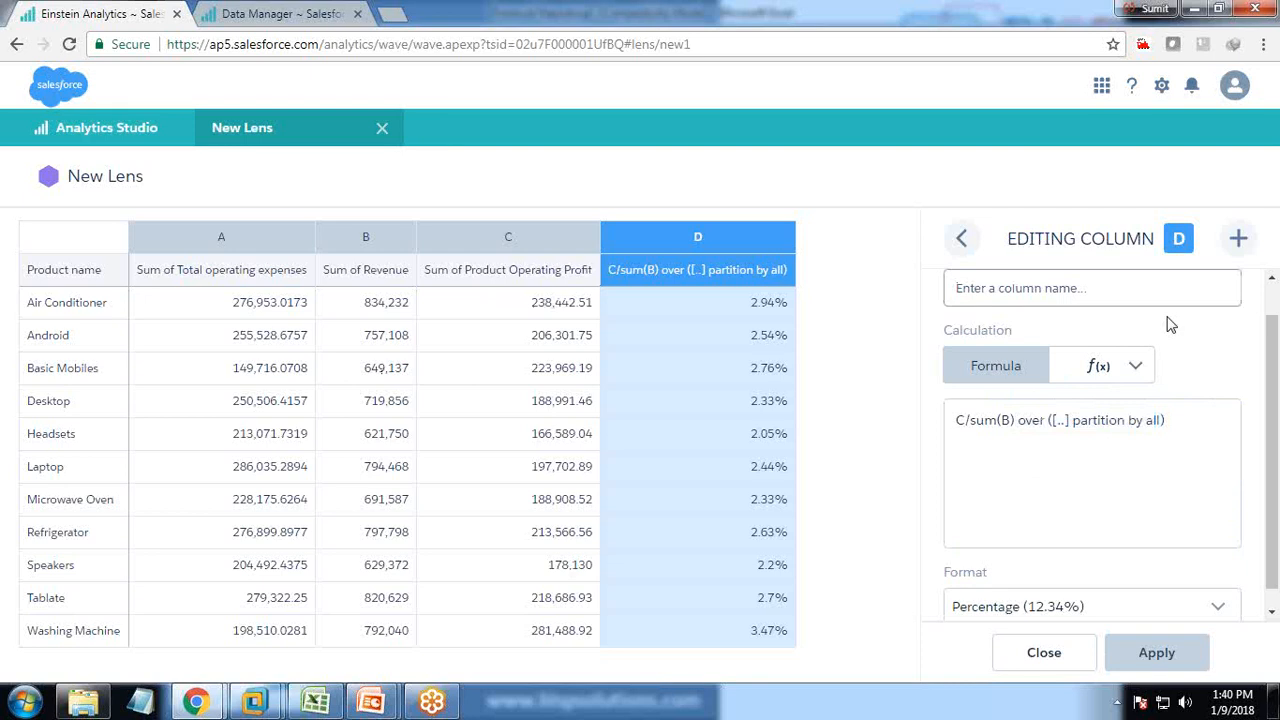
Name column D 'Product Operating Profit %'.
type("Product Operating Profit")
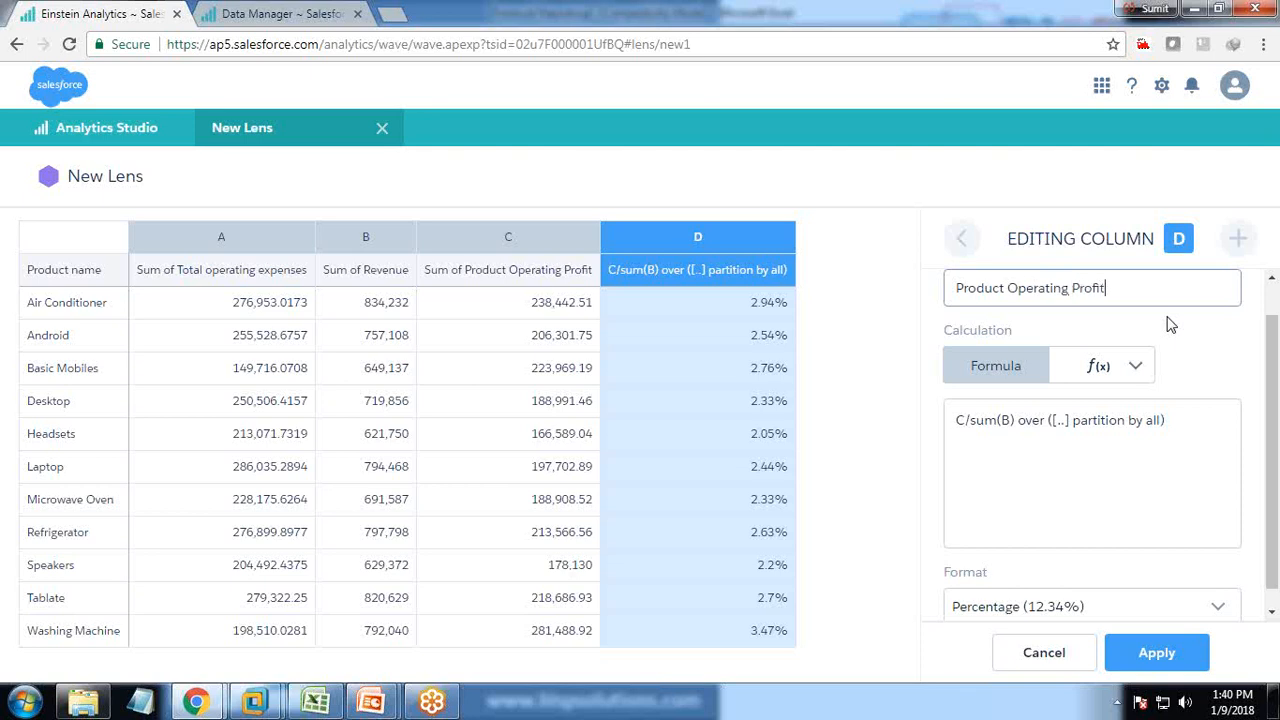
type("%")
left_click(1157, 652)
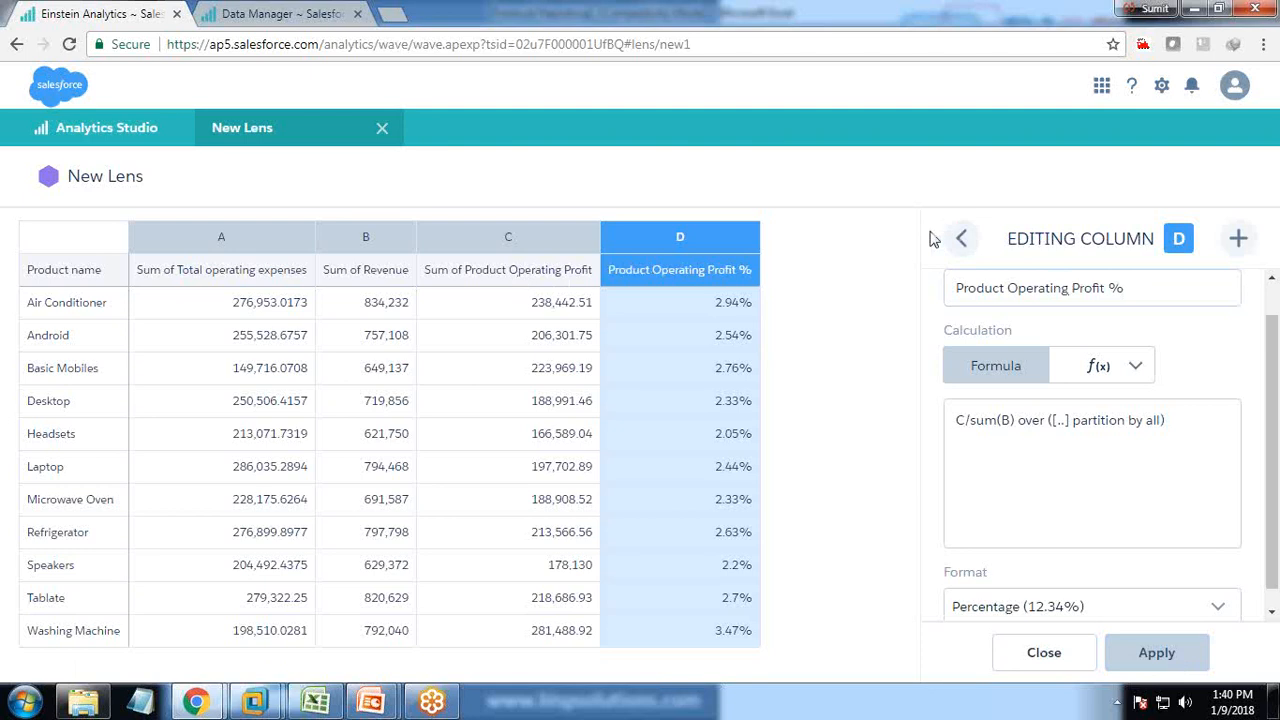
Name column C 'Product Operating Profit'.
left_click(962, 238)
left_click(987, 292)
type("P")
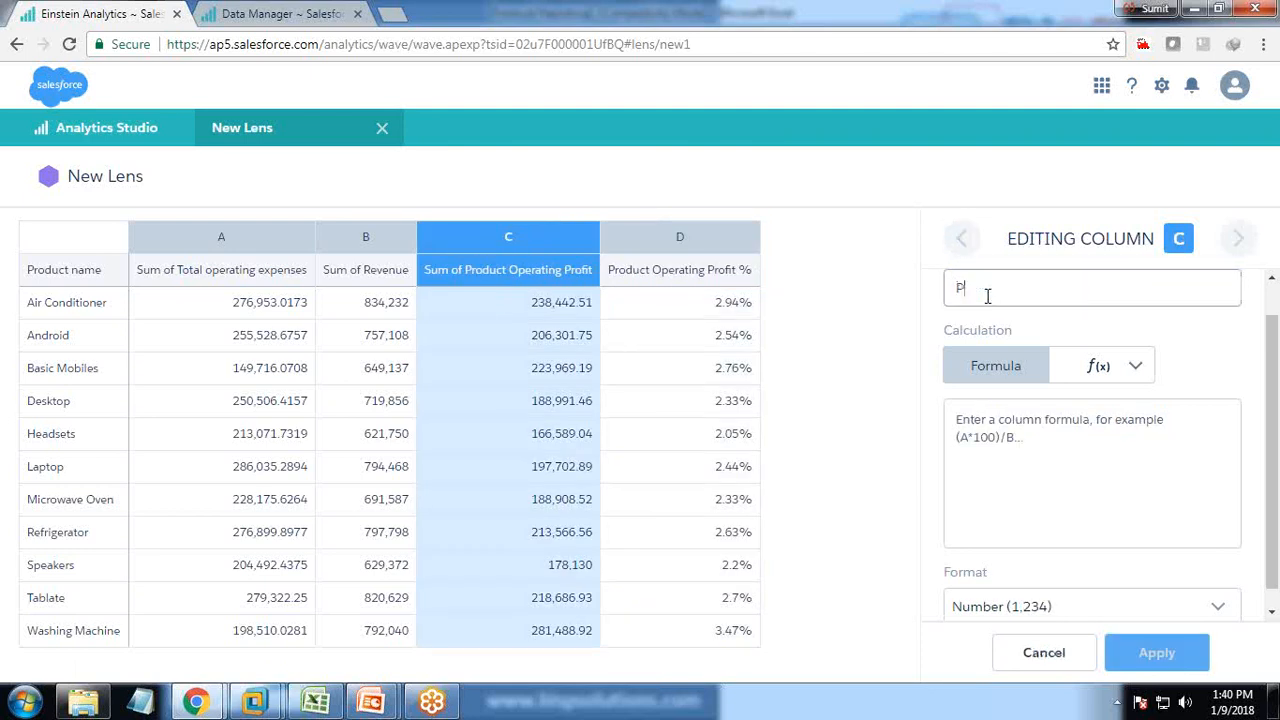
type("roduct OPerat")
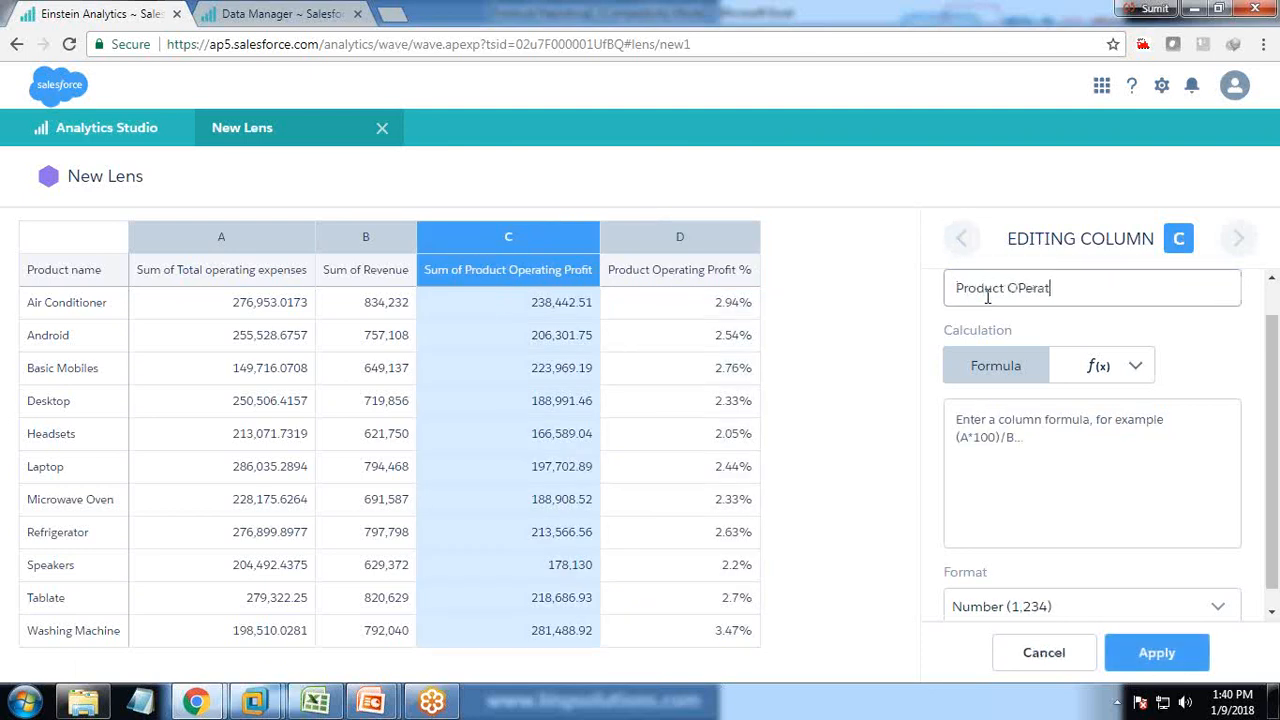
key("BackSpace")
key("BackSpace")
key("BackSpace")
key("BackSpace")
key("BackSpace")
key("BackSpace")
key("BackSpace")
key("BackSpace")
left_click(1156, 652)
Name column B 'Total Revenue'.
left_click(961, 238)
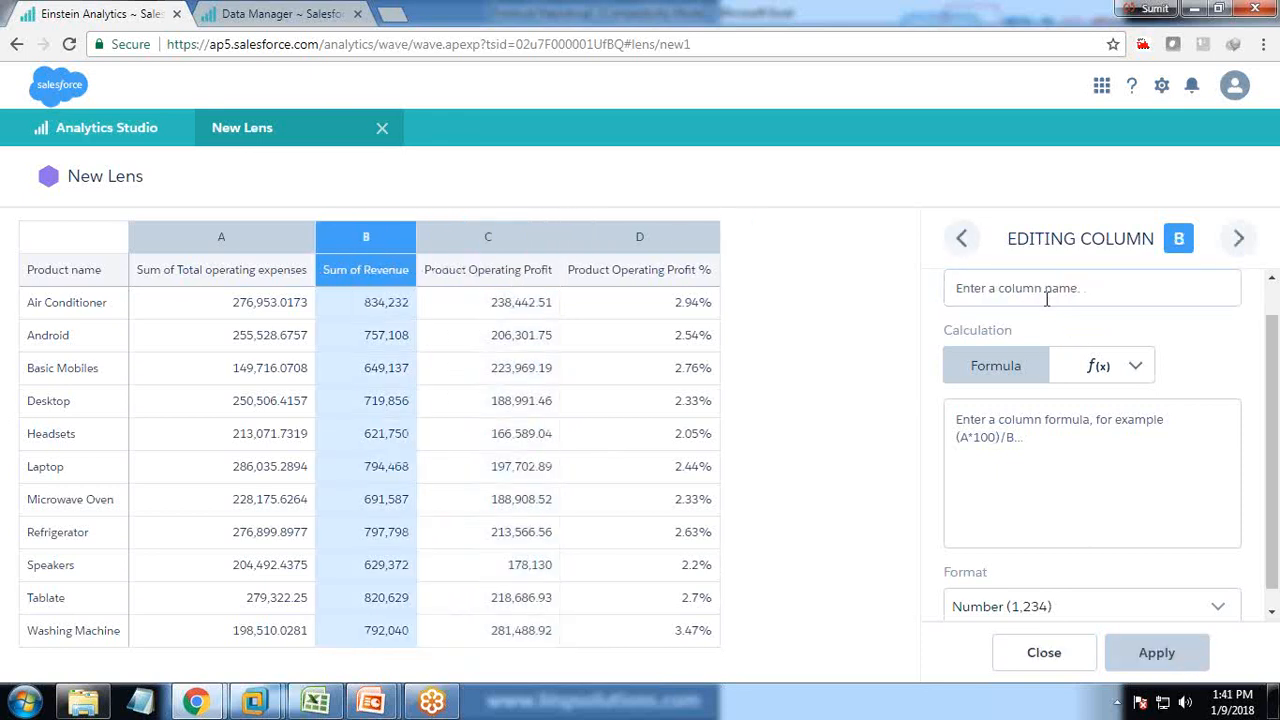
left_click(1047, 297)
type("To")
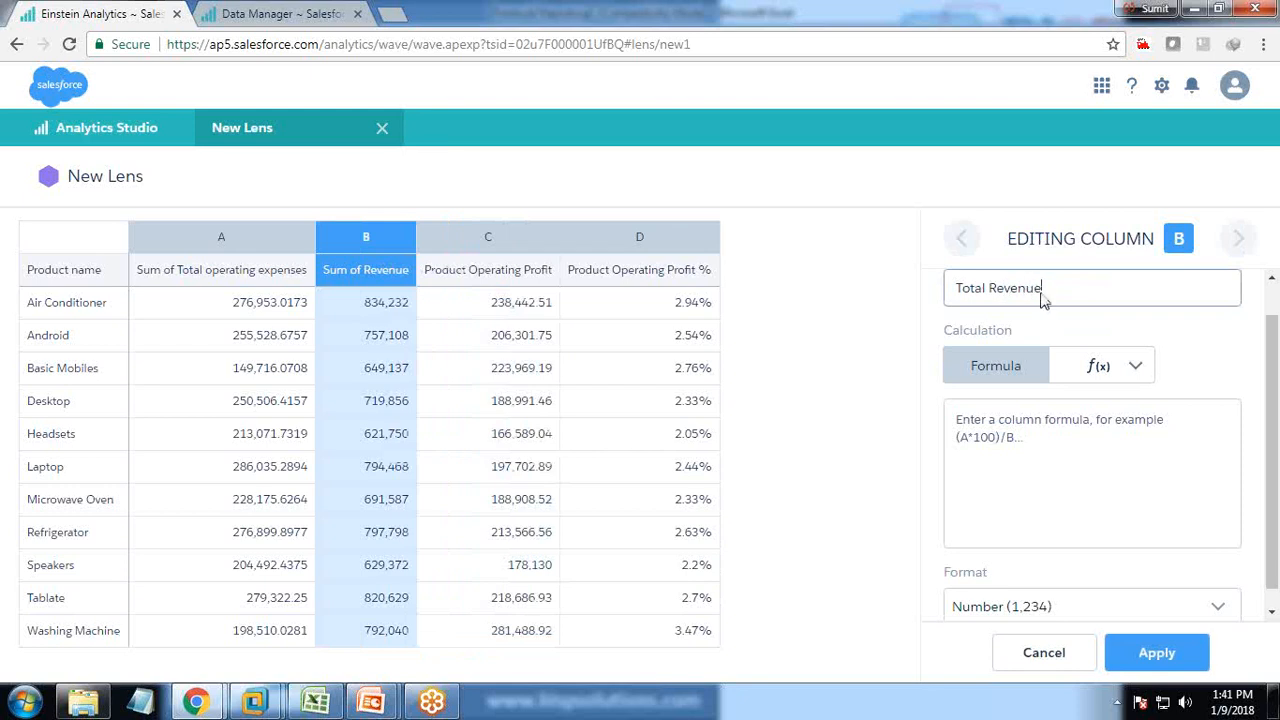
type("tal Revenue")
left_click(1156, 652)
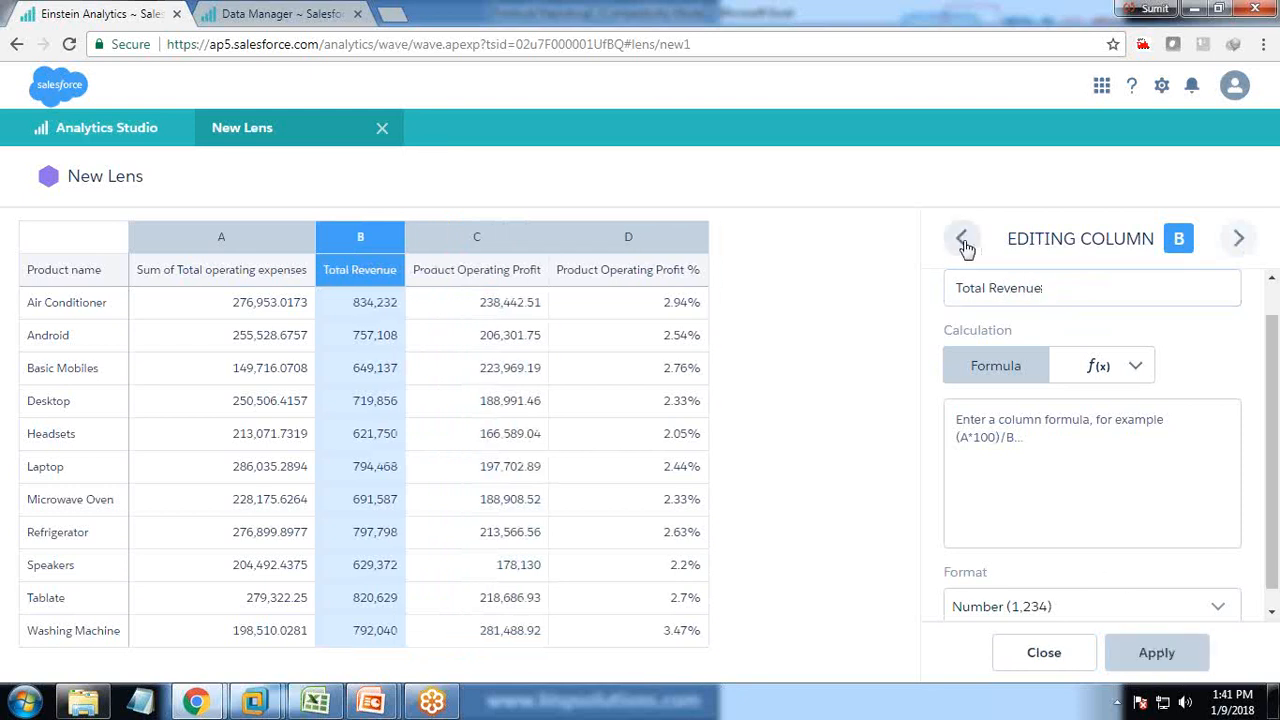
Move to column A and check its wording in the Excel workbook.
left_click(963, 242)
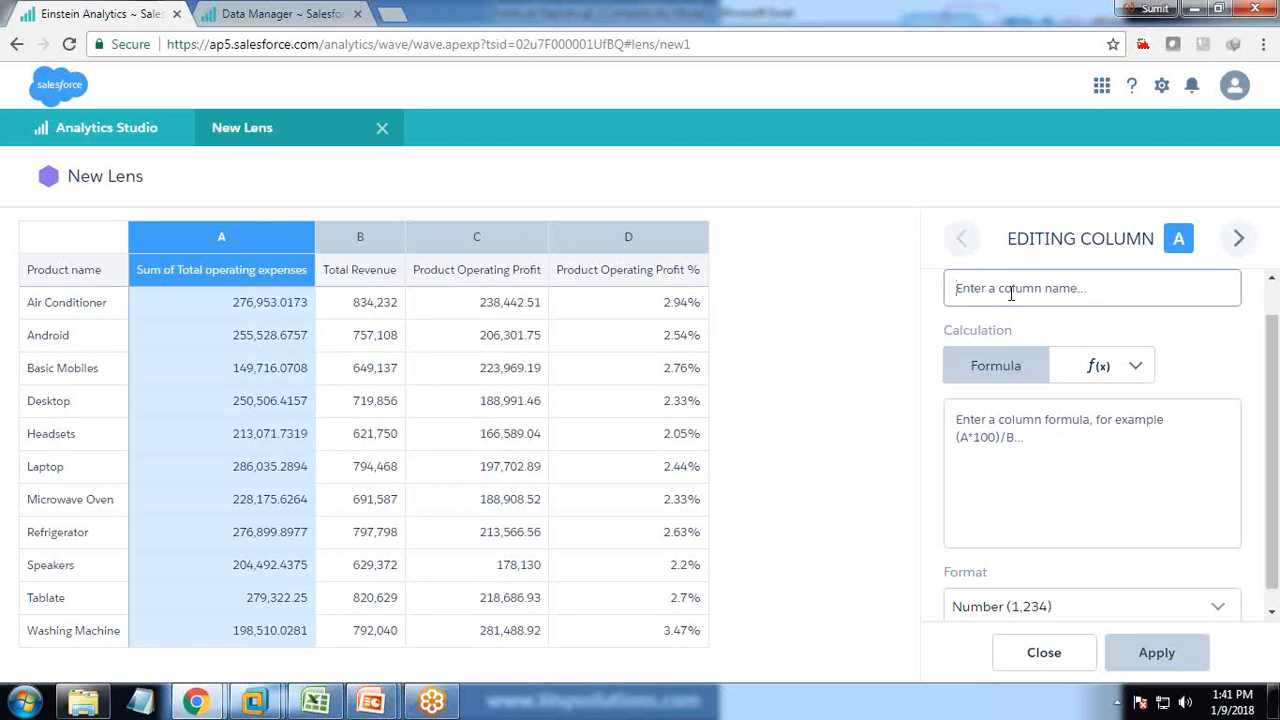
left_click(315, 703)
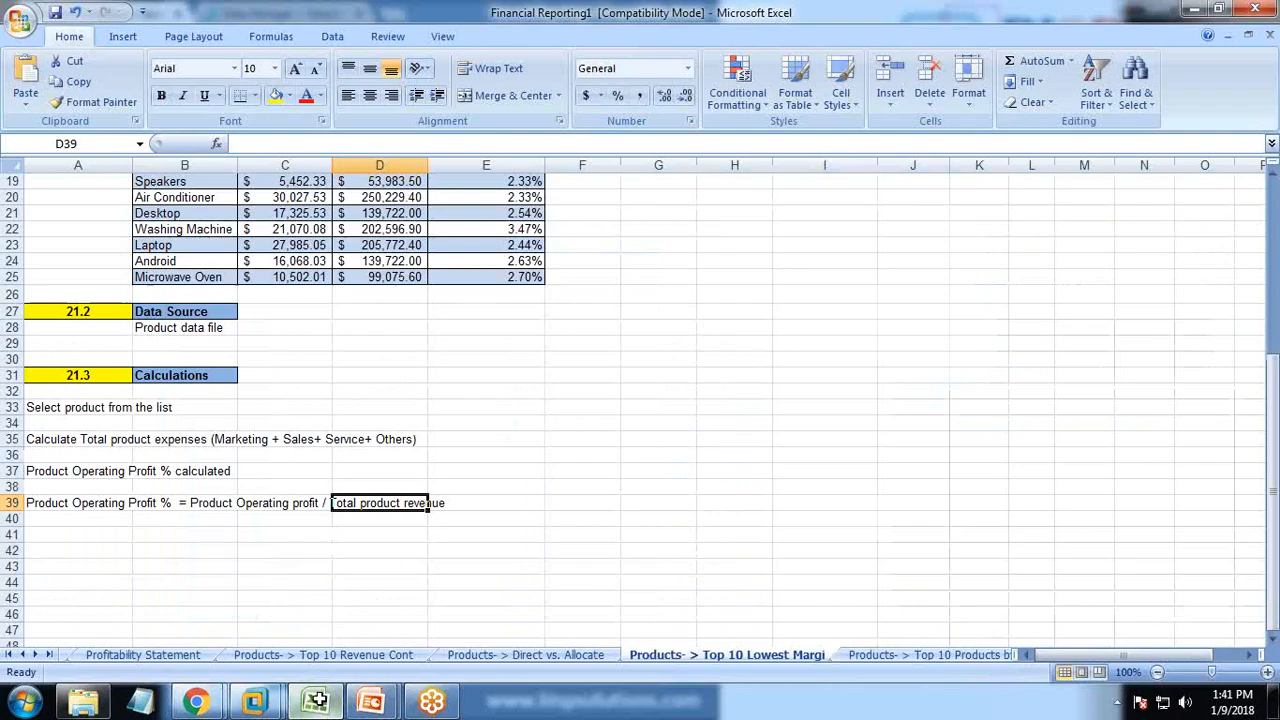
scroll(460, 457, "up", 4)
key("alt+Tab")
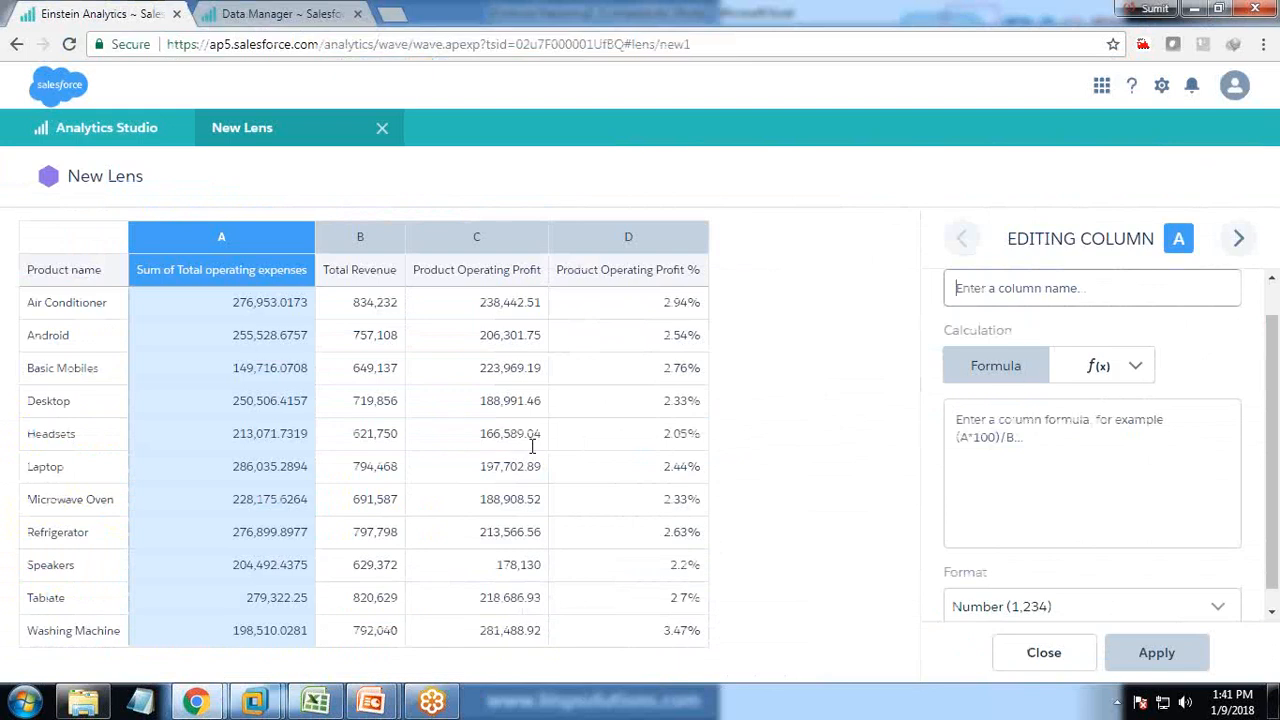
Title column A 'Total Product Expenses' and format it as Currency with Dollars.
type("Total P")
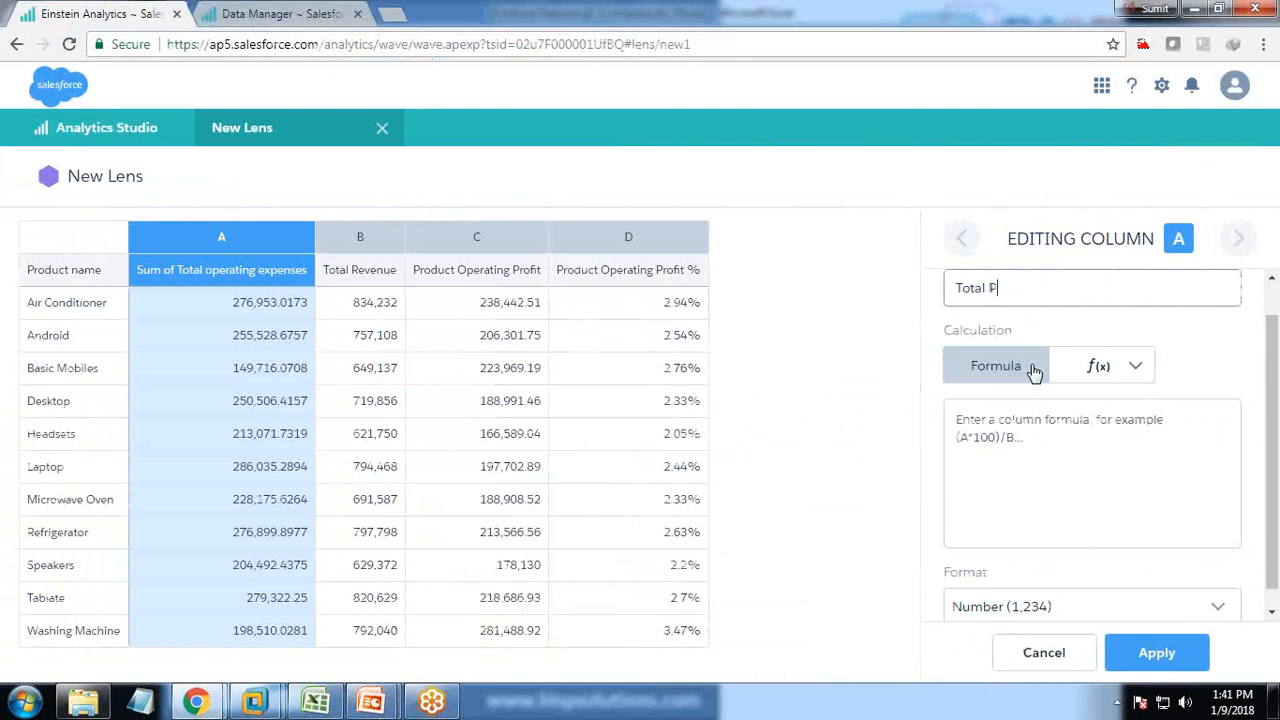
type("roduct Expenses")
left_click(1079, 616)
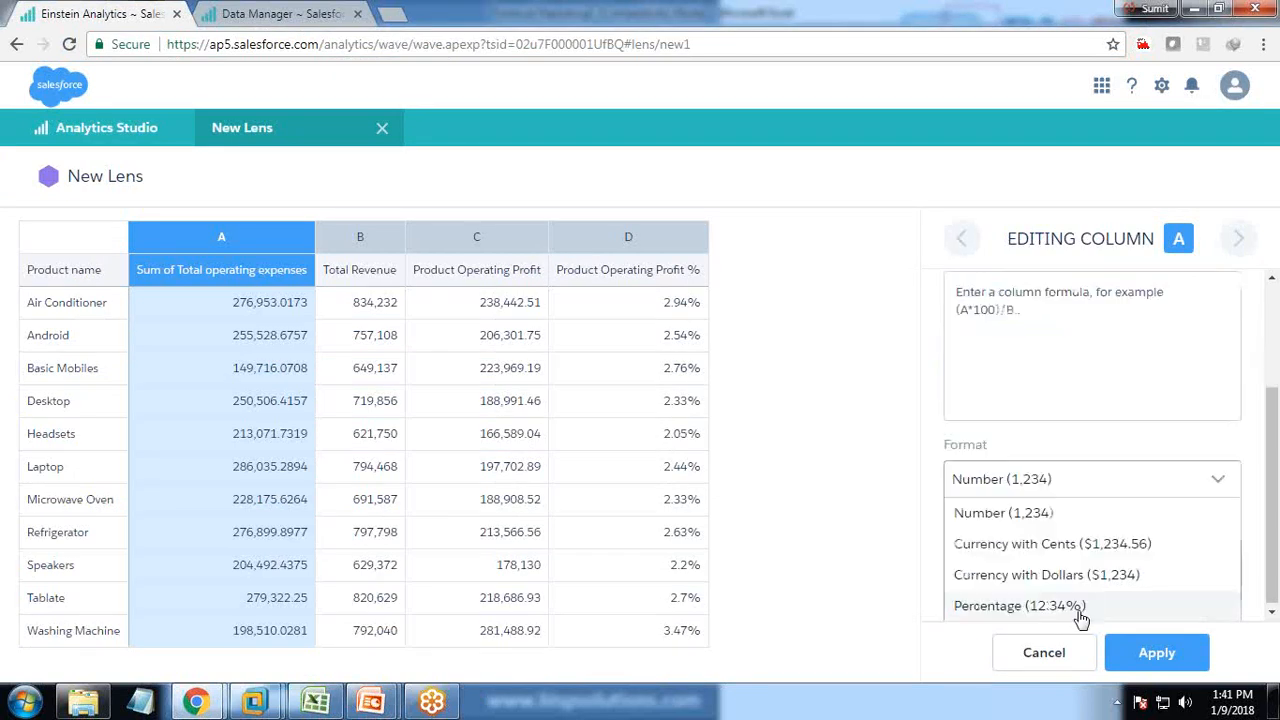
left_click(1050, 576)
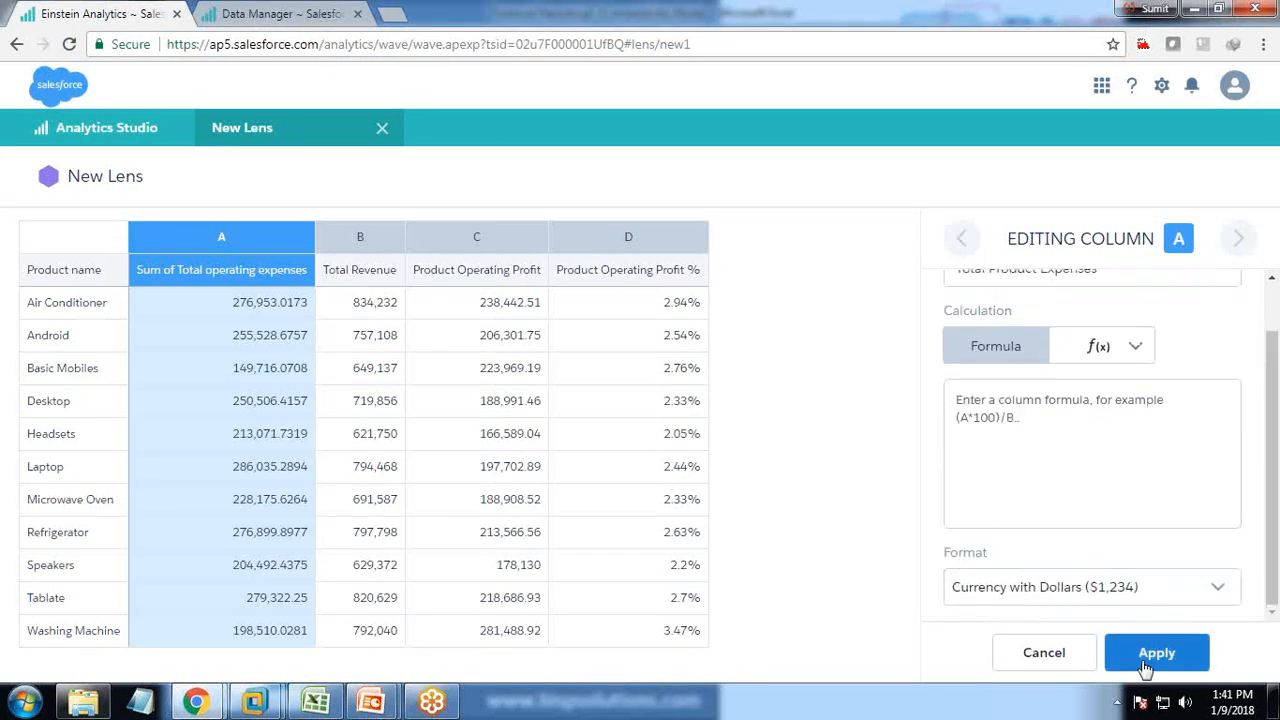
left_click(1150, 655)
Format the Total Revenue and Product Operating Profit columns as Currency with Dollars.
left_click(1238, 240)
left_click(1030, 588)
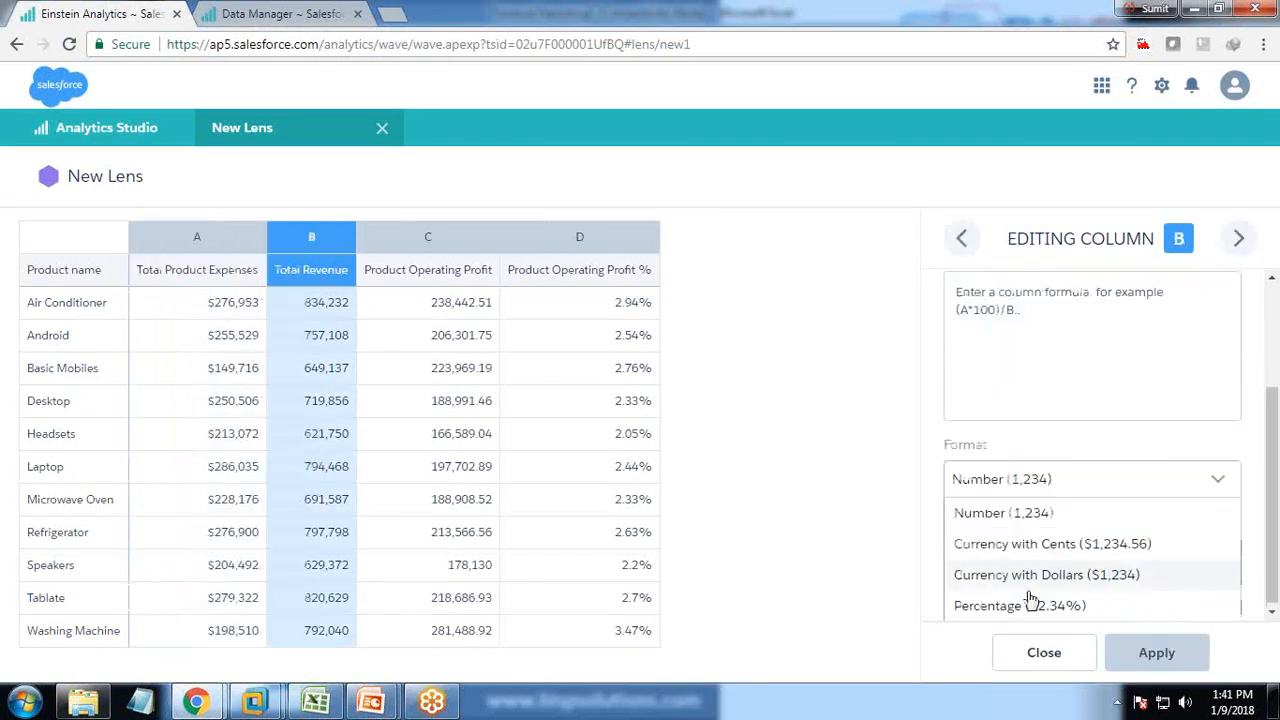
left_click(1032, 575)
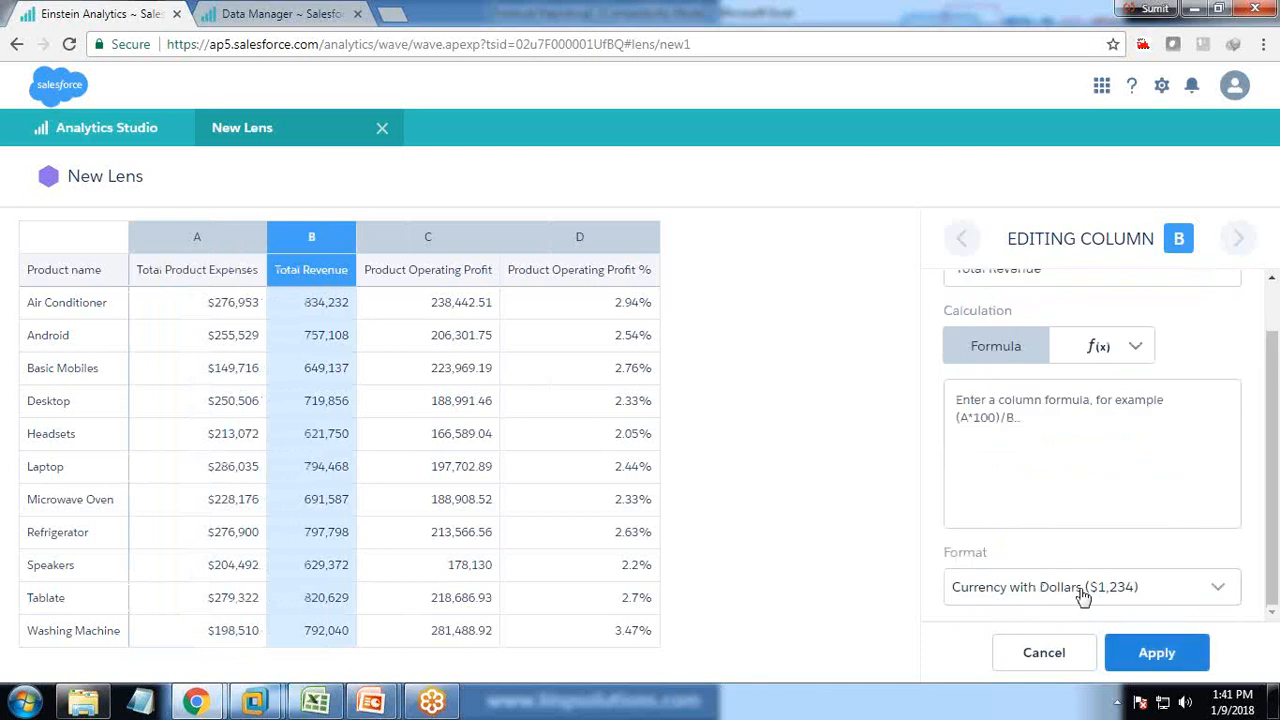
left_click(1155, 652)
left_click(1238, 238)
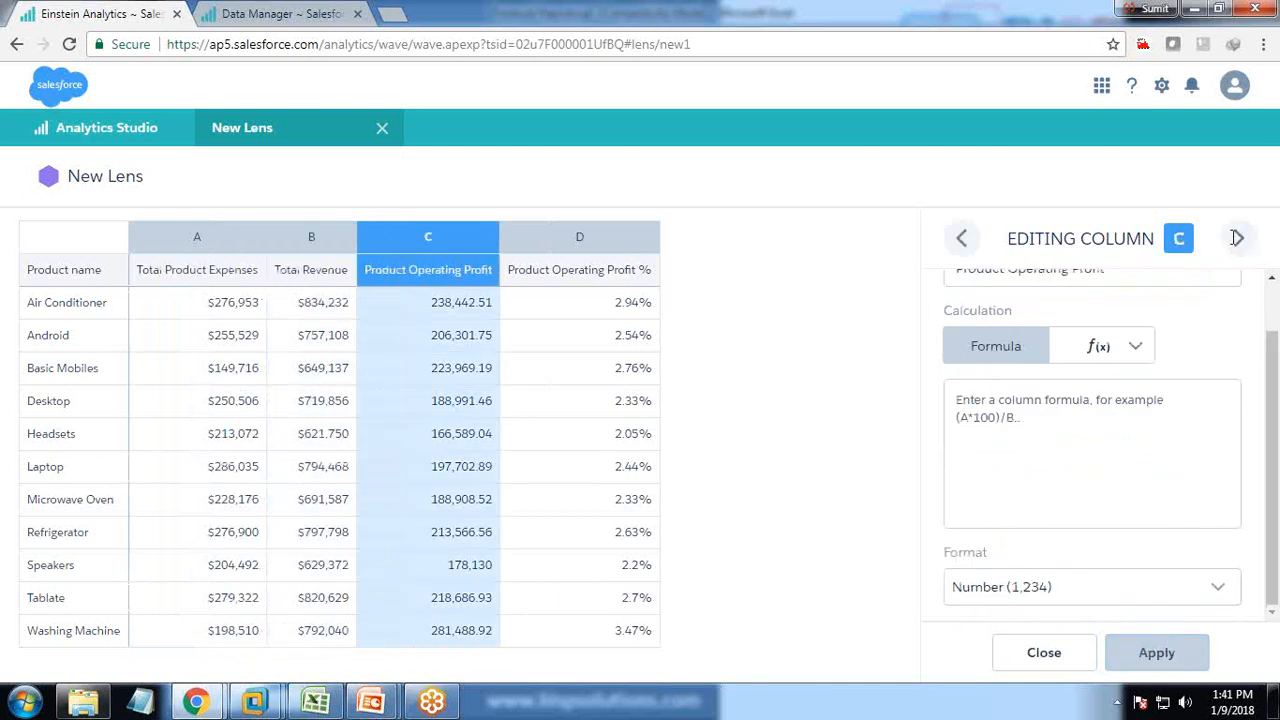
left_click(1043, 588)
left_click(1040, 577)
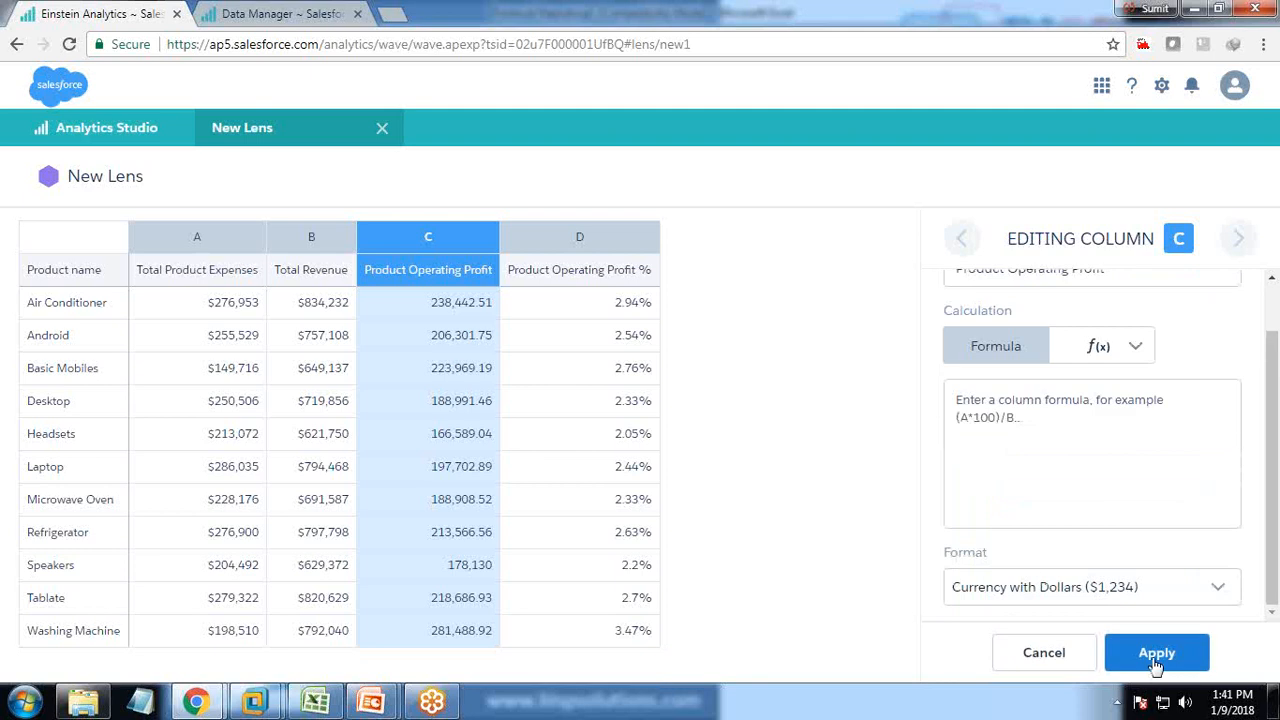
left_click(1155, 655)
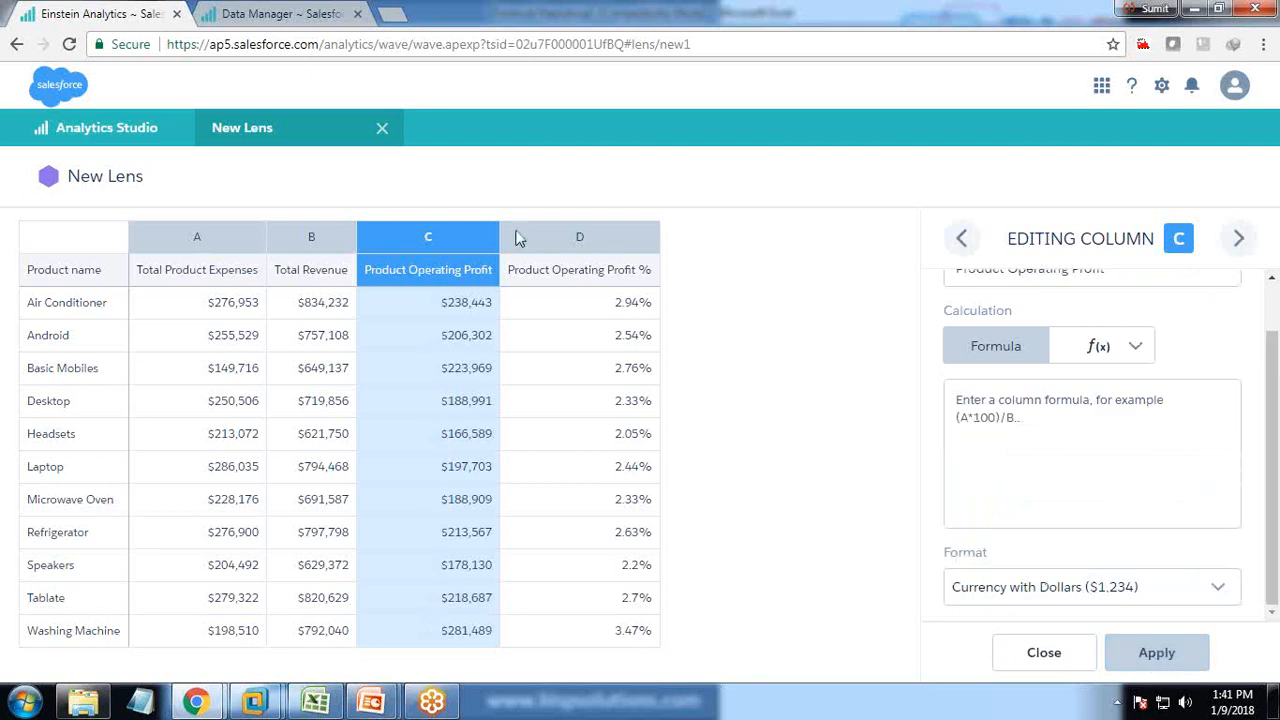
Close the column editor, glance at the Excel workbook, and return to the lens.
left_click(1044, 652)
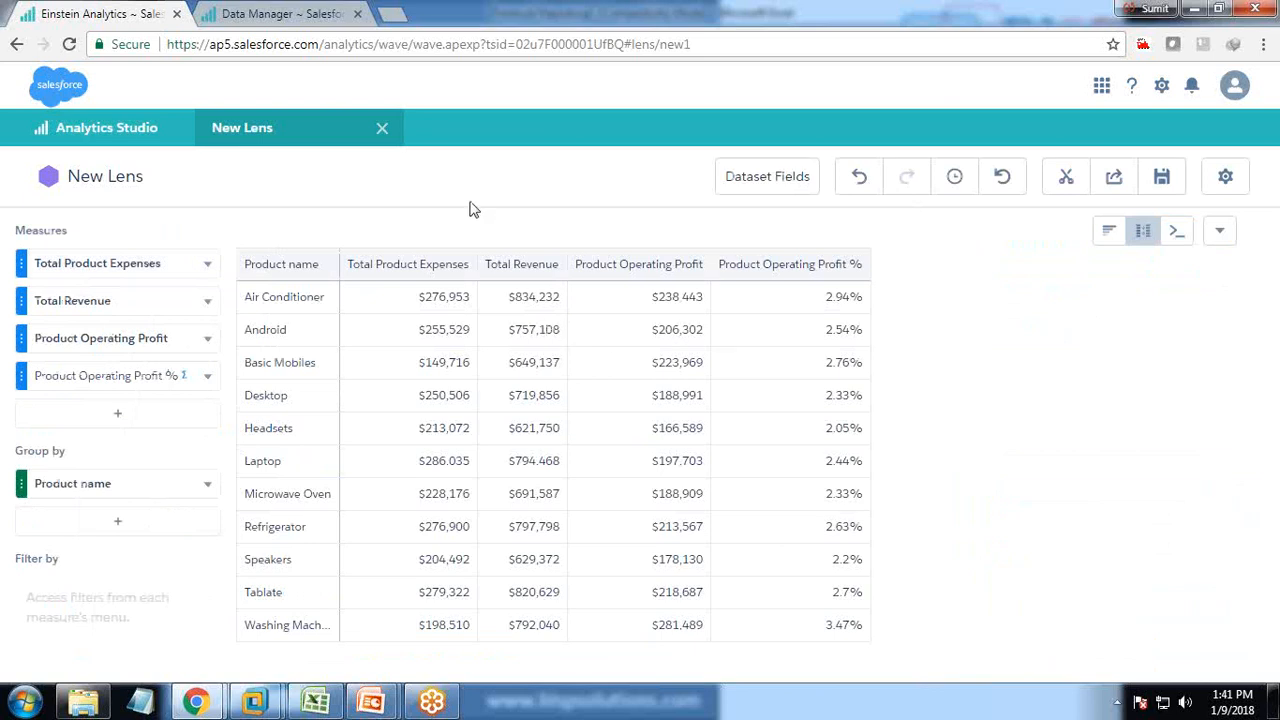
left_click(315, 702)
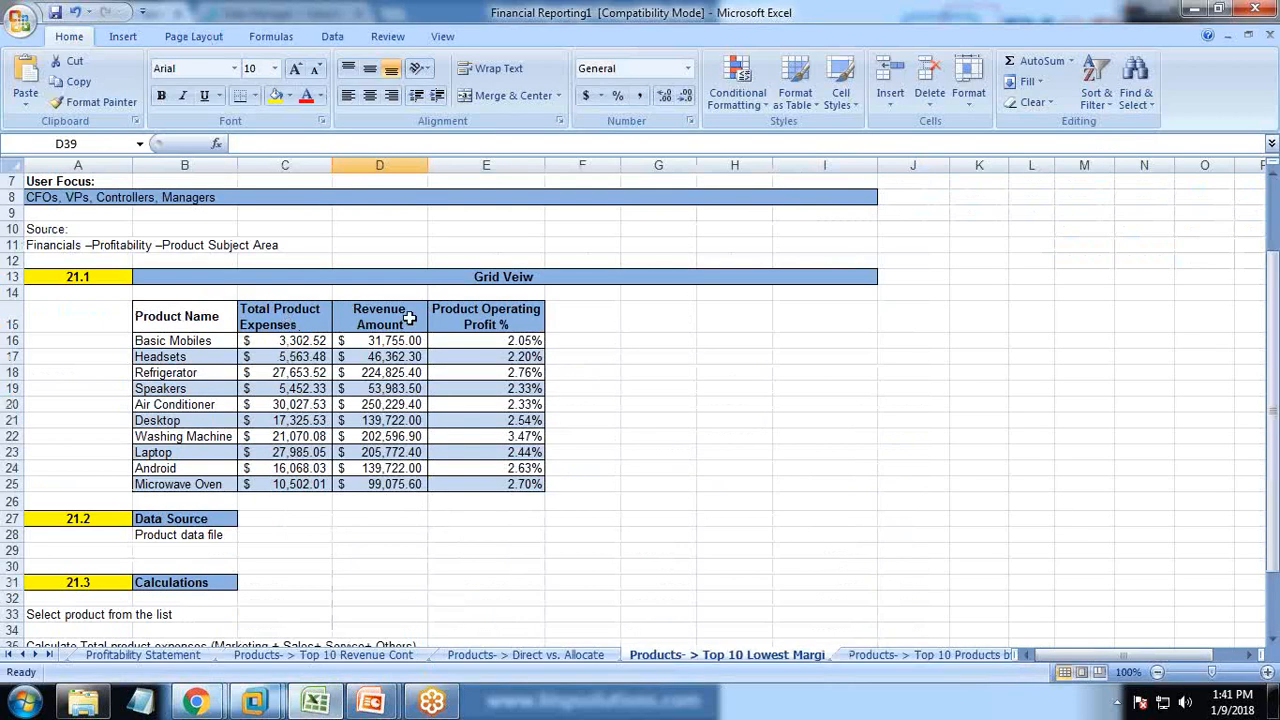
key("alt+Tab")
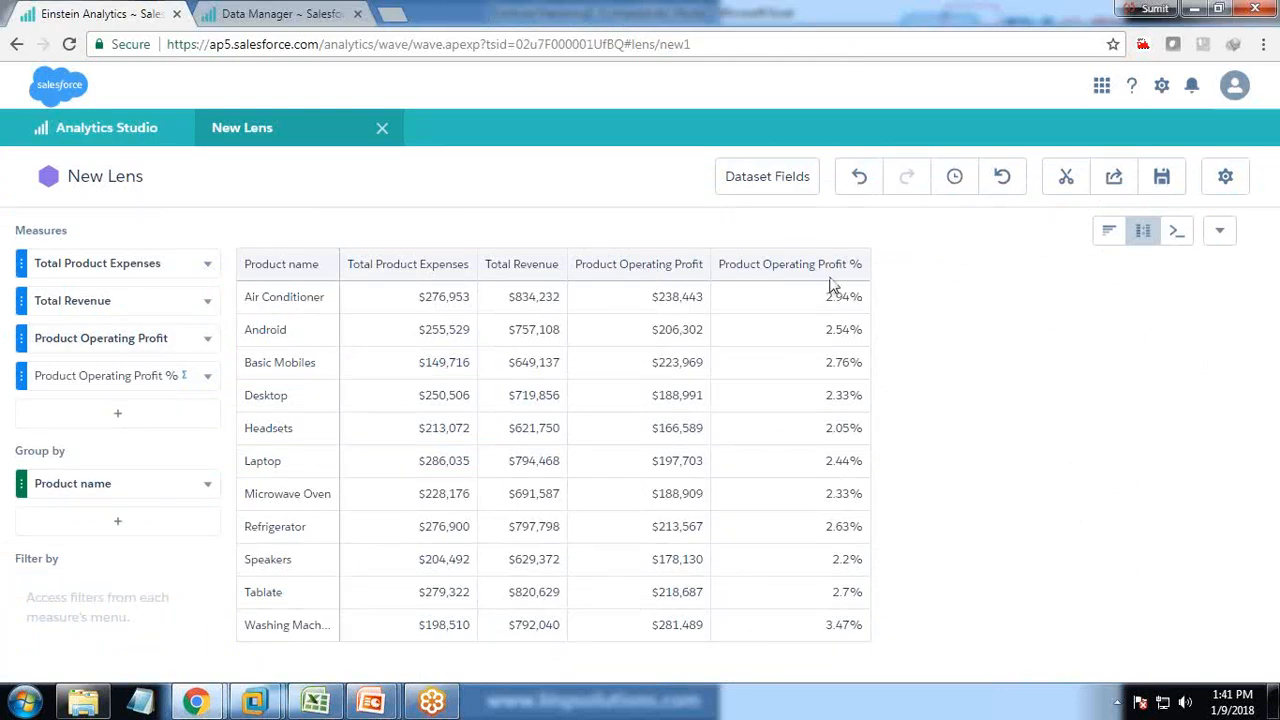
Hide the Product Operating Profit measure column from the lens table.
left_click(210, 343)
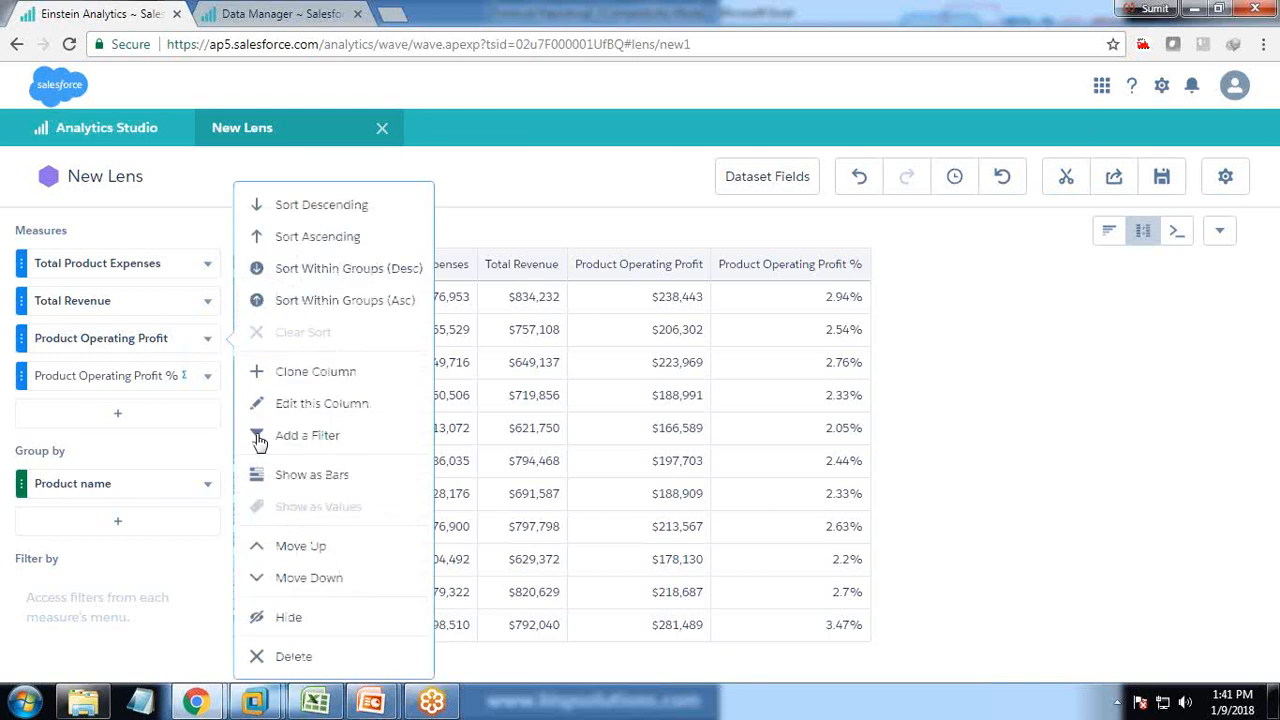
left_click(281, 617)
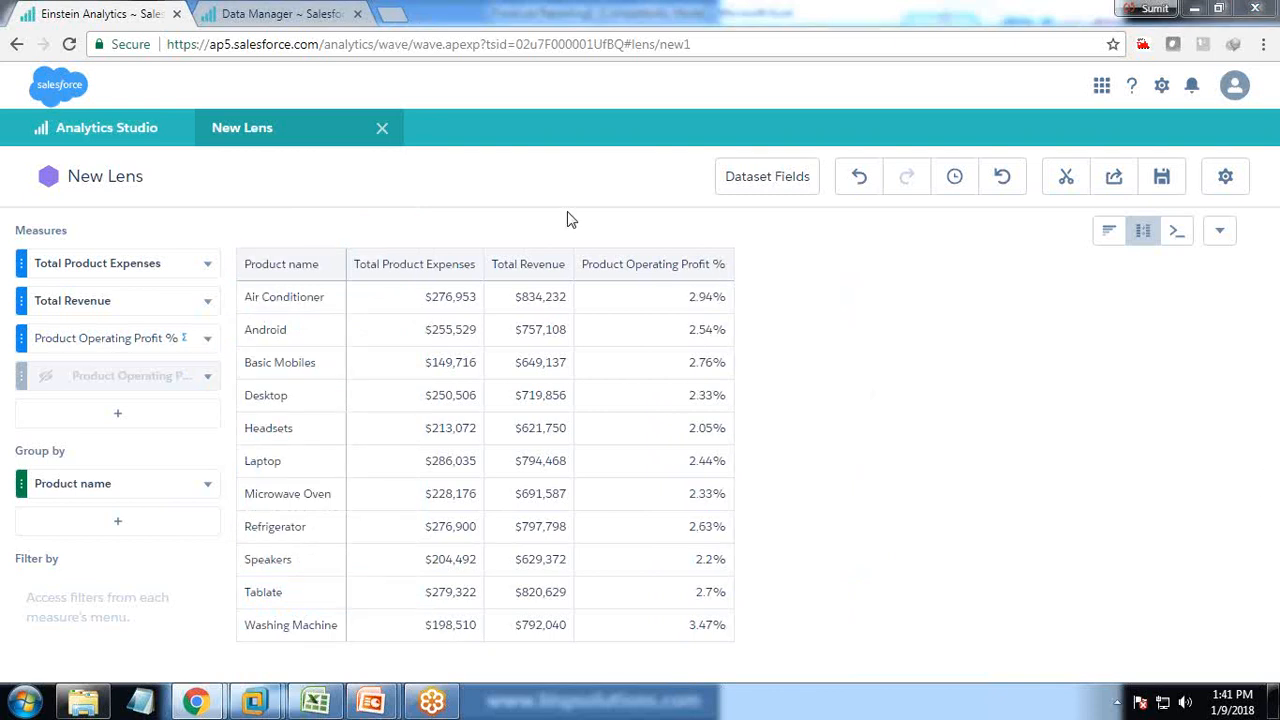
Apply the dark navy table theme, then try and undo the combined bar and line chart.
left_click(1224, 175)
left_click(1050, 415)
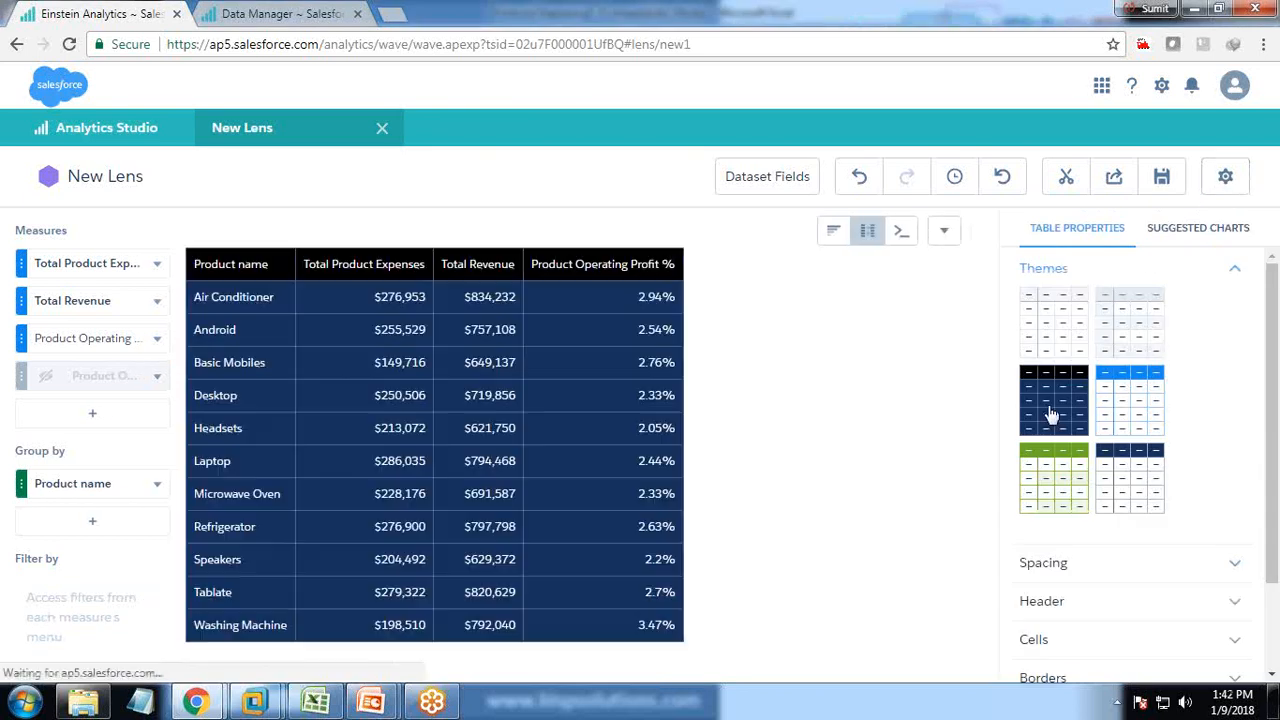
left_click(1163, 232)
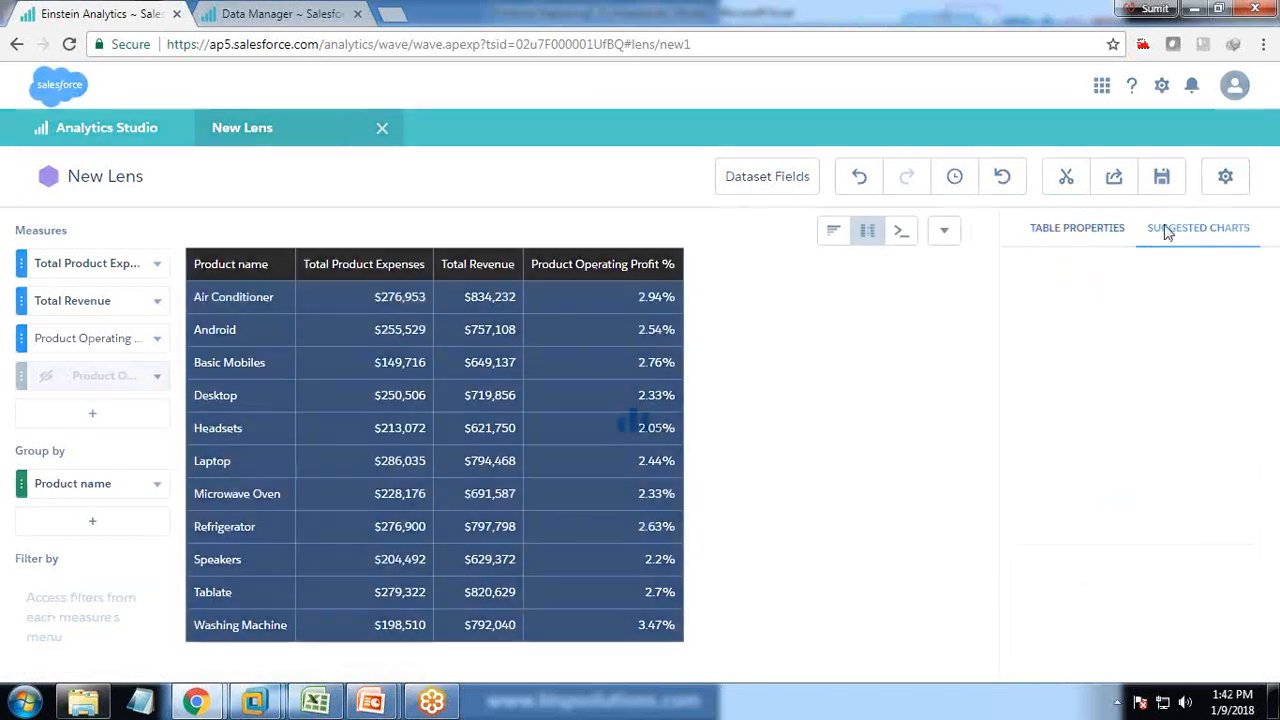
scroll(1108, 638, "down", 3)
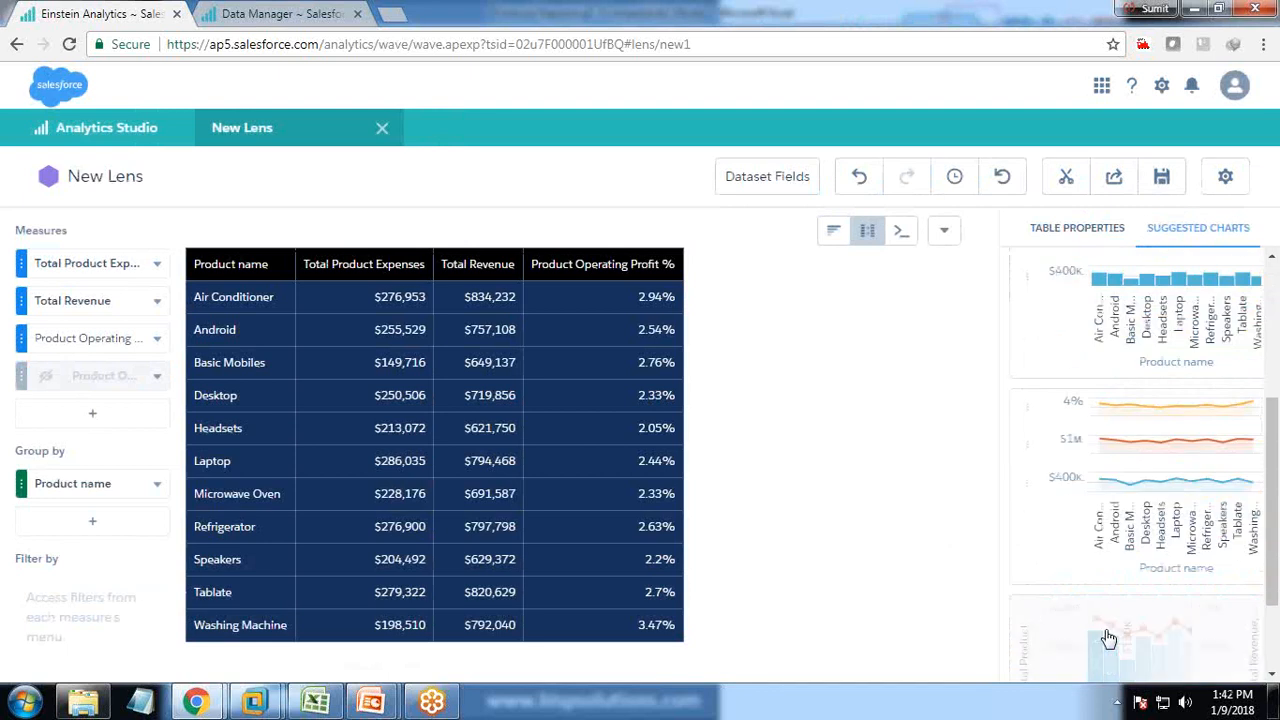
scroll(1108, 638, "down", 2)
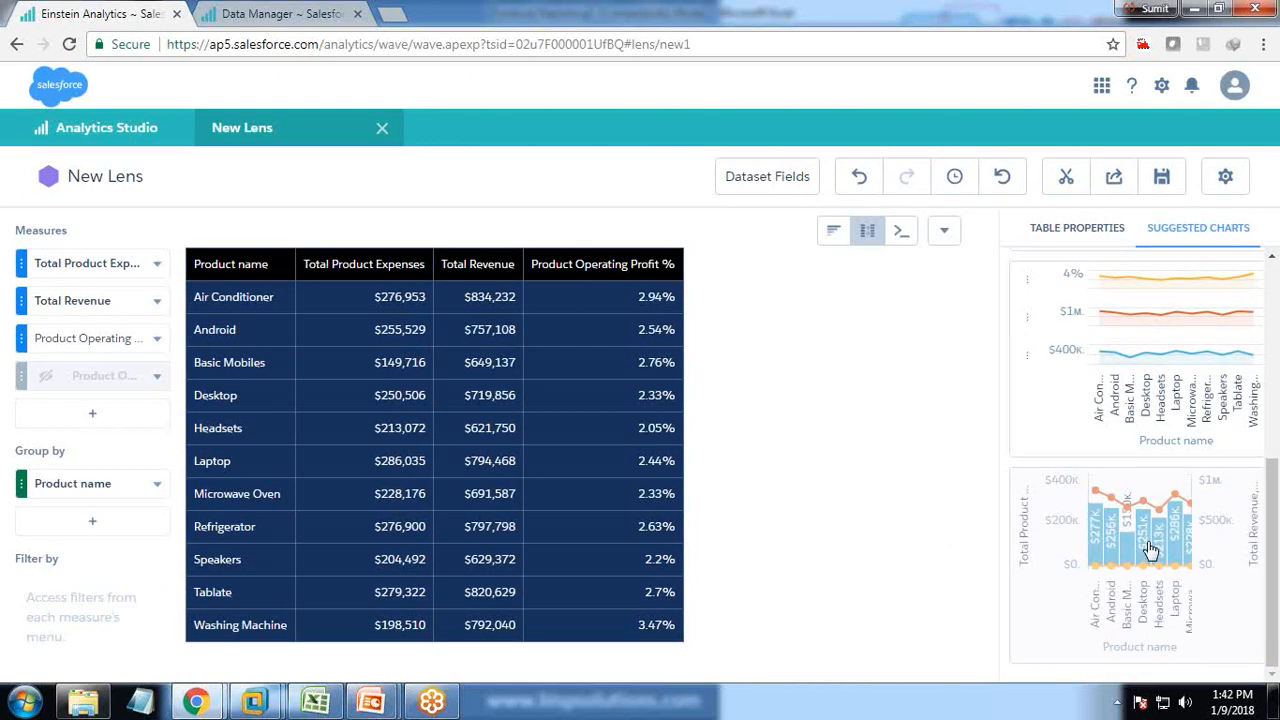
left_click(1150, 550)
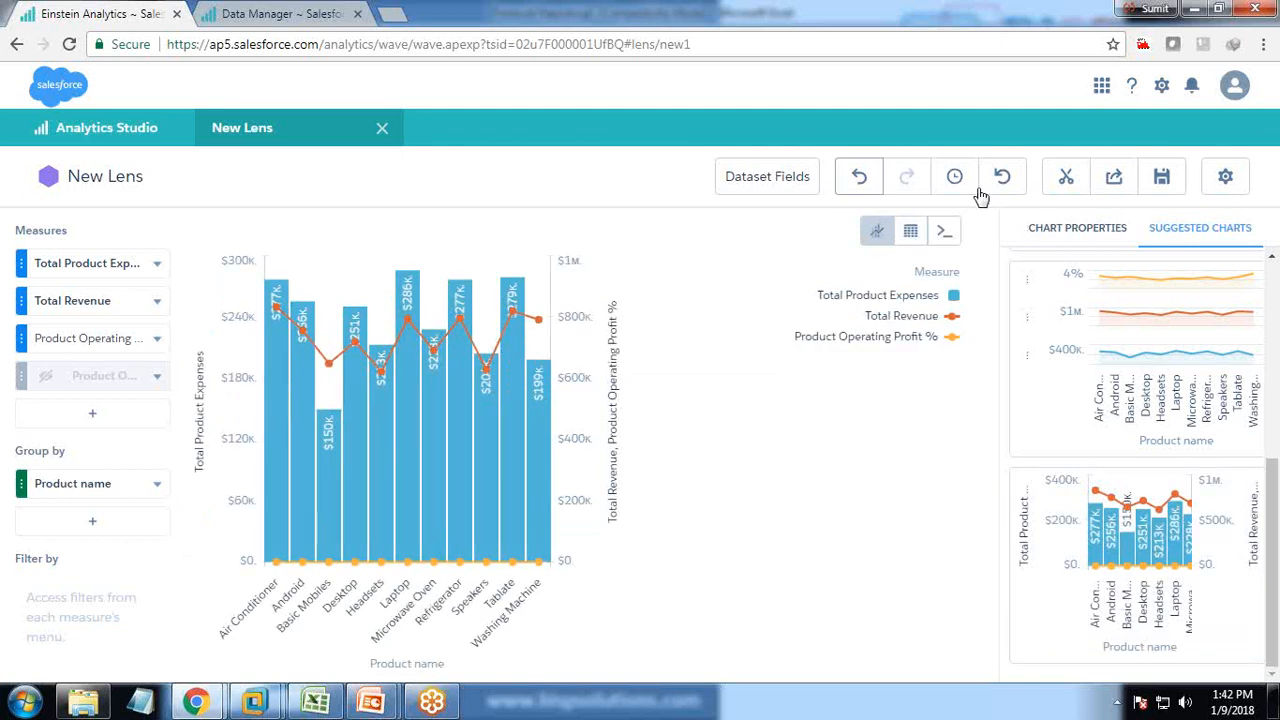
left_click(872, 182)
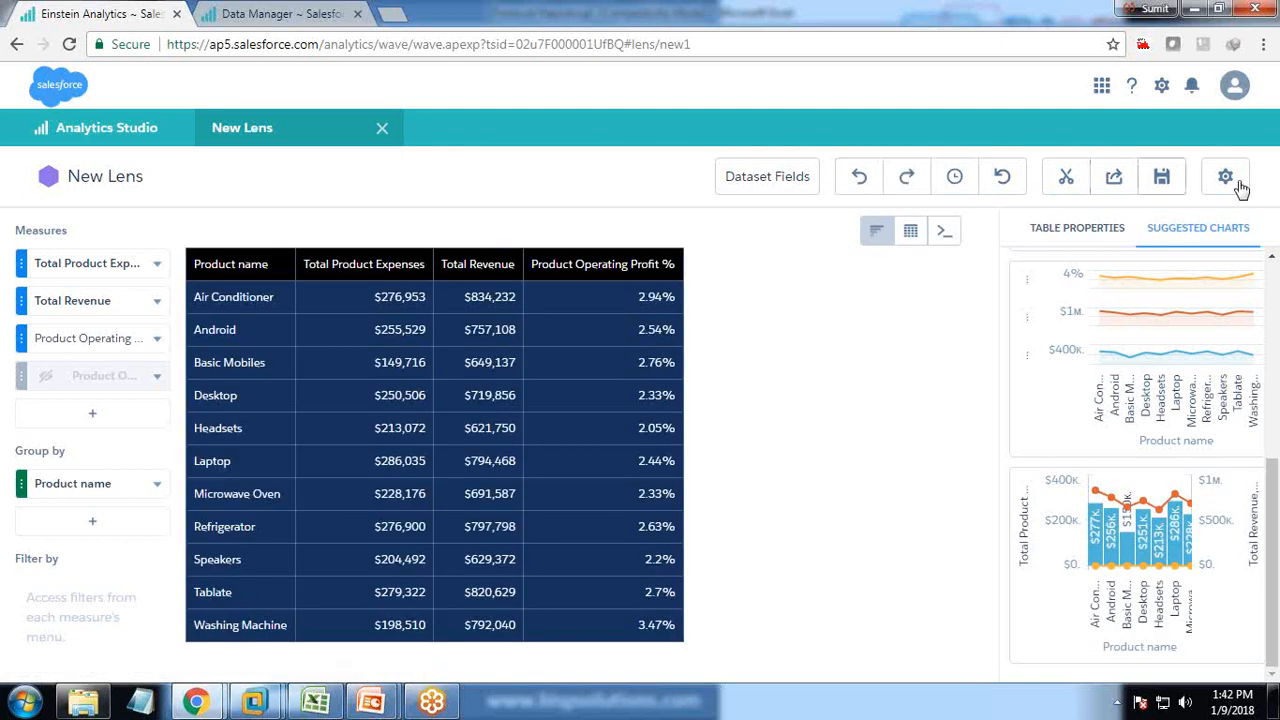
Reapply the dark navy theme under Table Properties.
scroll(1155, 340, "up", 3)
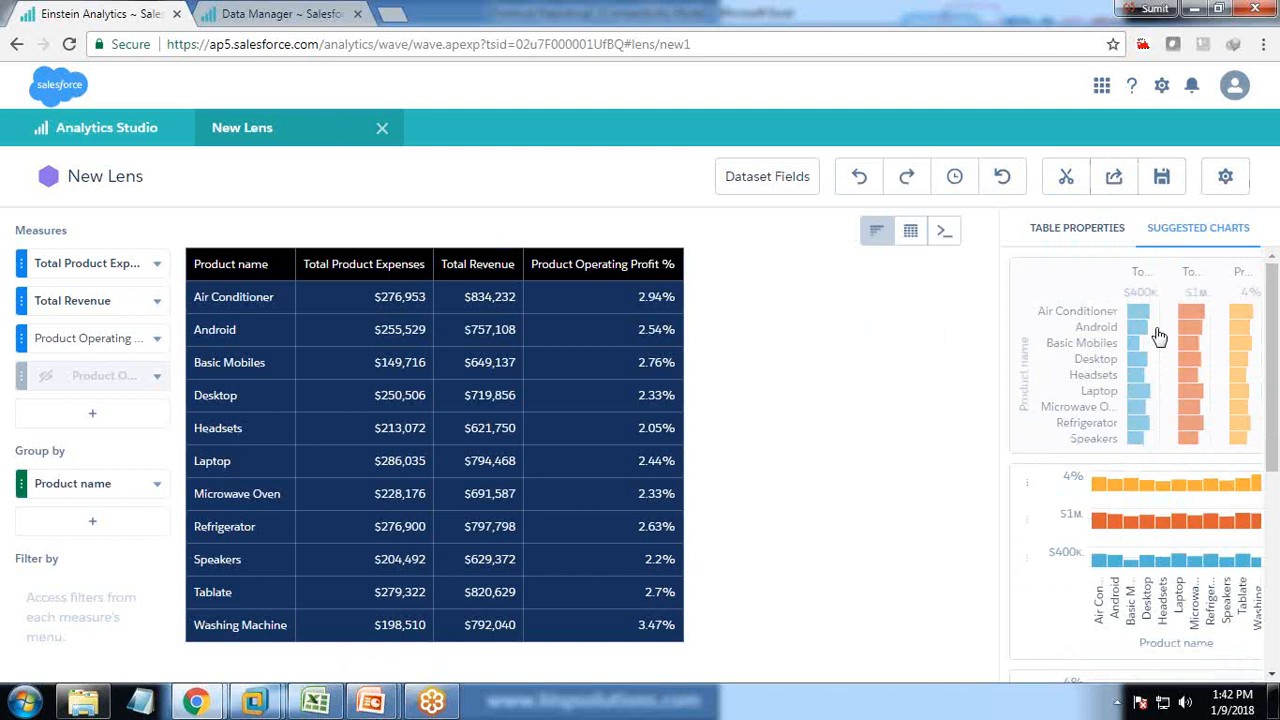
left_click(1053, 236)
left_click(1052, 400)
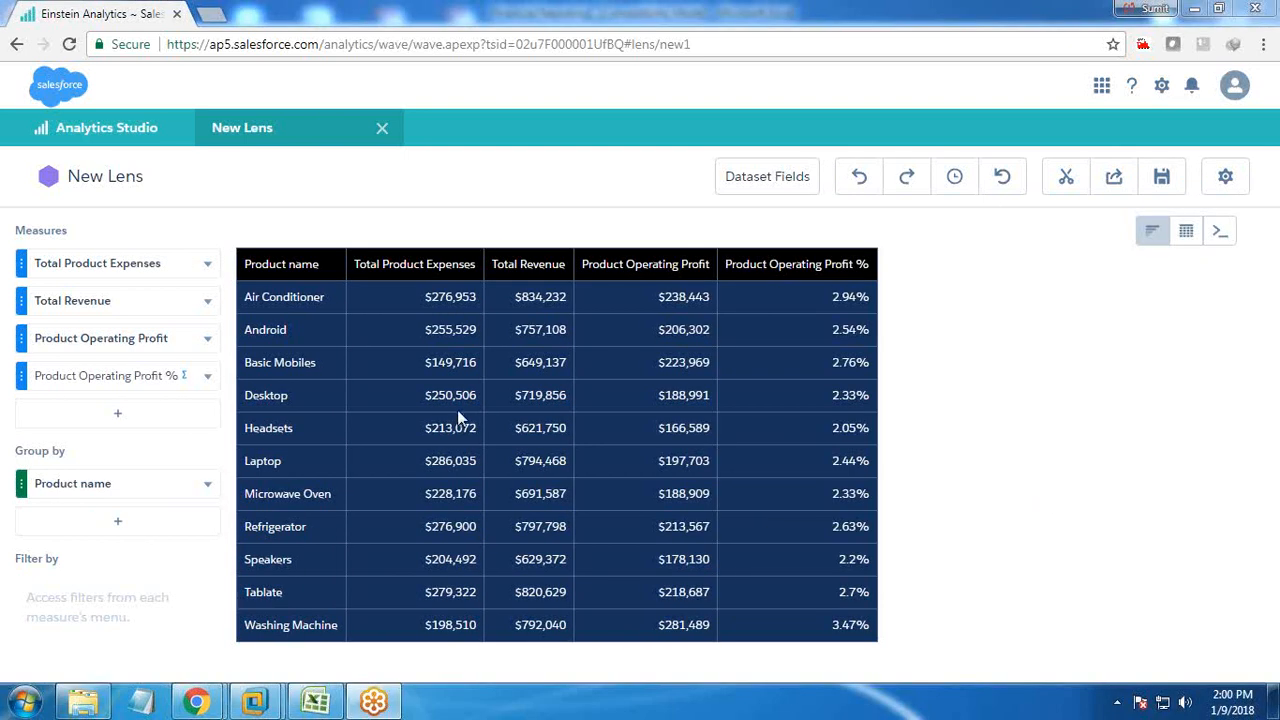
left_click(315, 700)
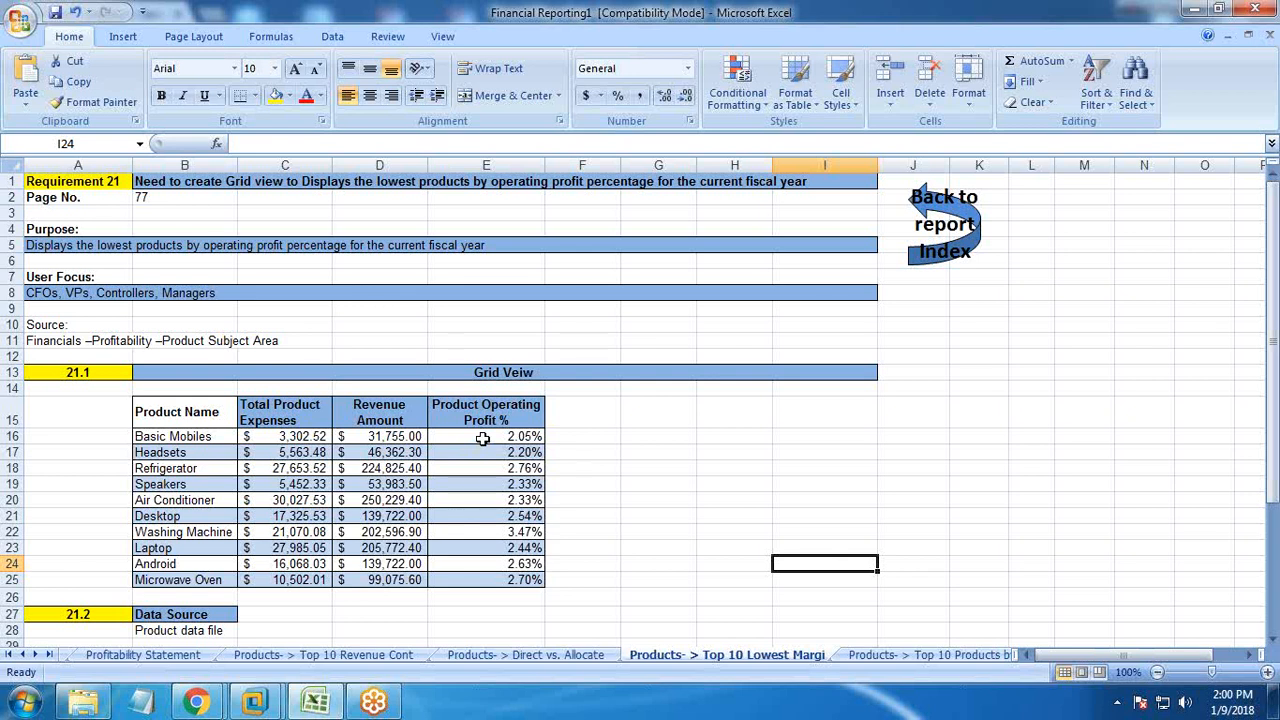
left_click(478, 580)
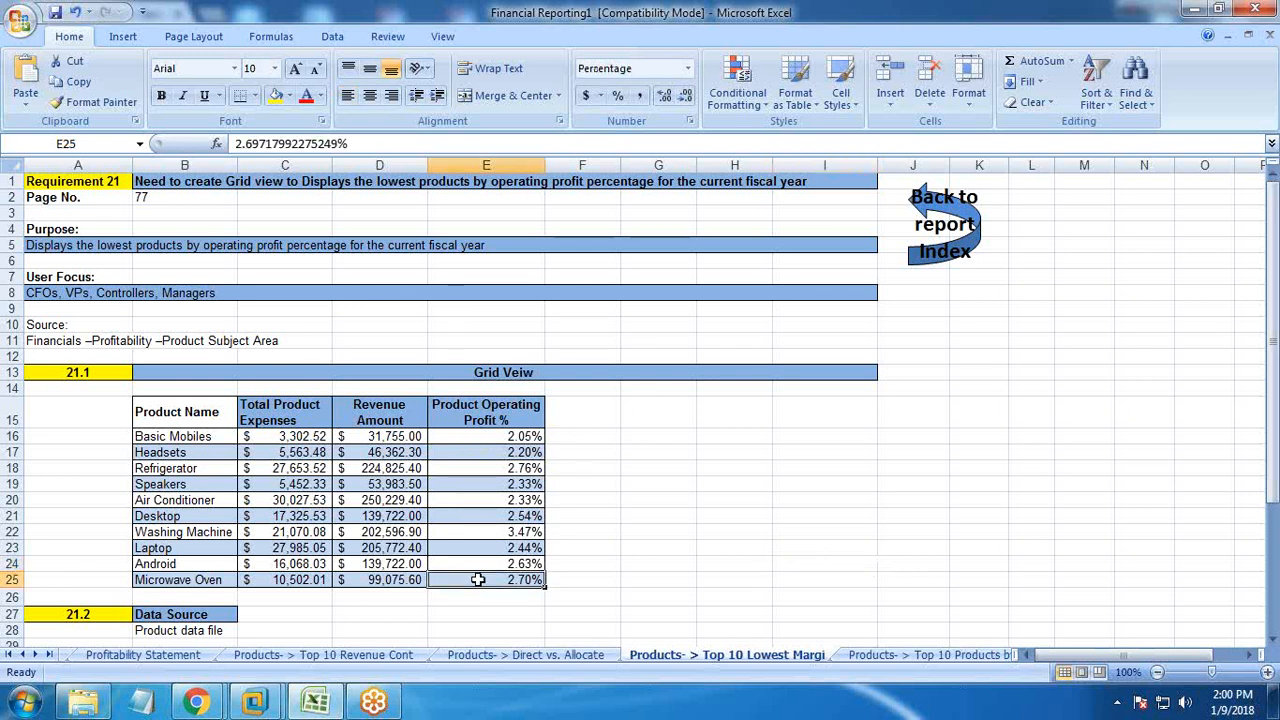
left_click(196, 701)
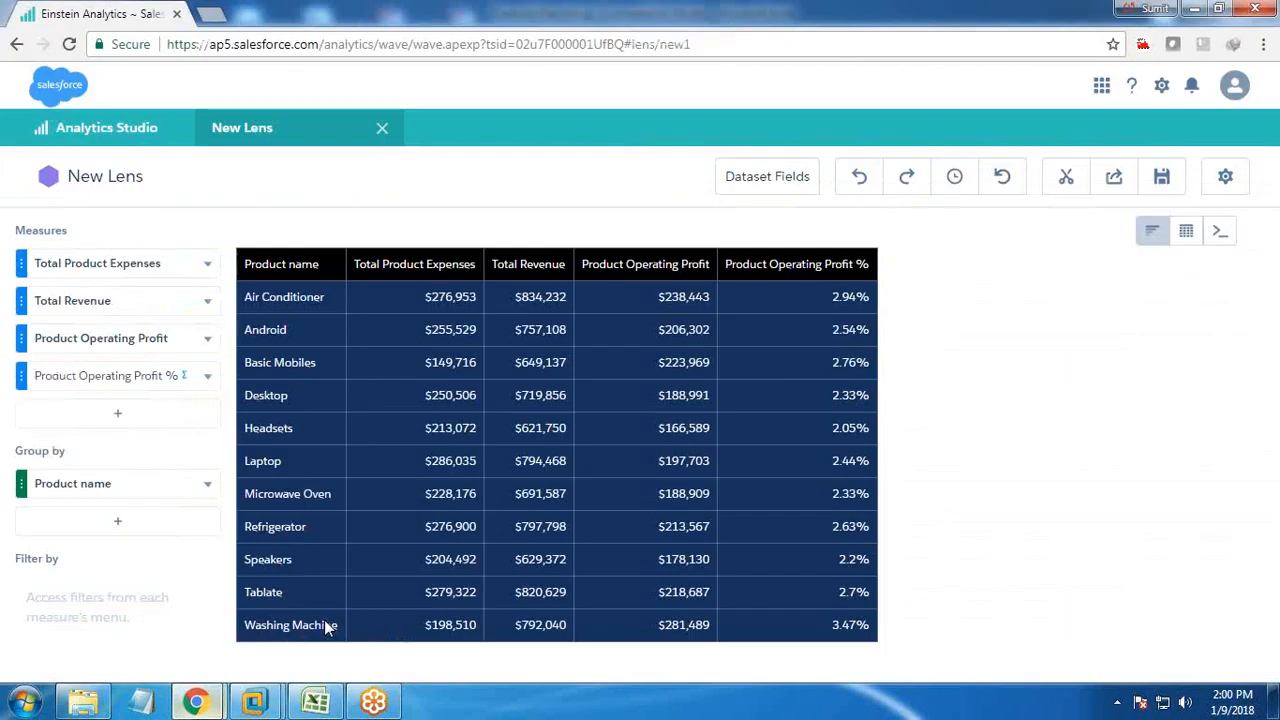
Sort products ascending by Product Operating Profit, Headsets 2.05% first, then hide that column.
left_click(208, 339)
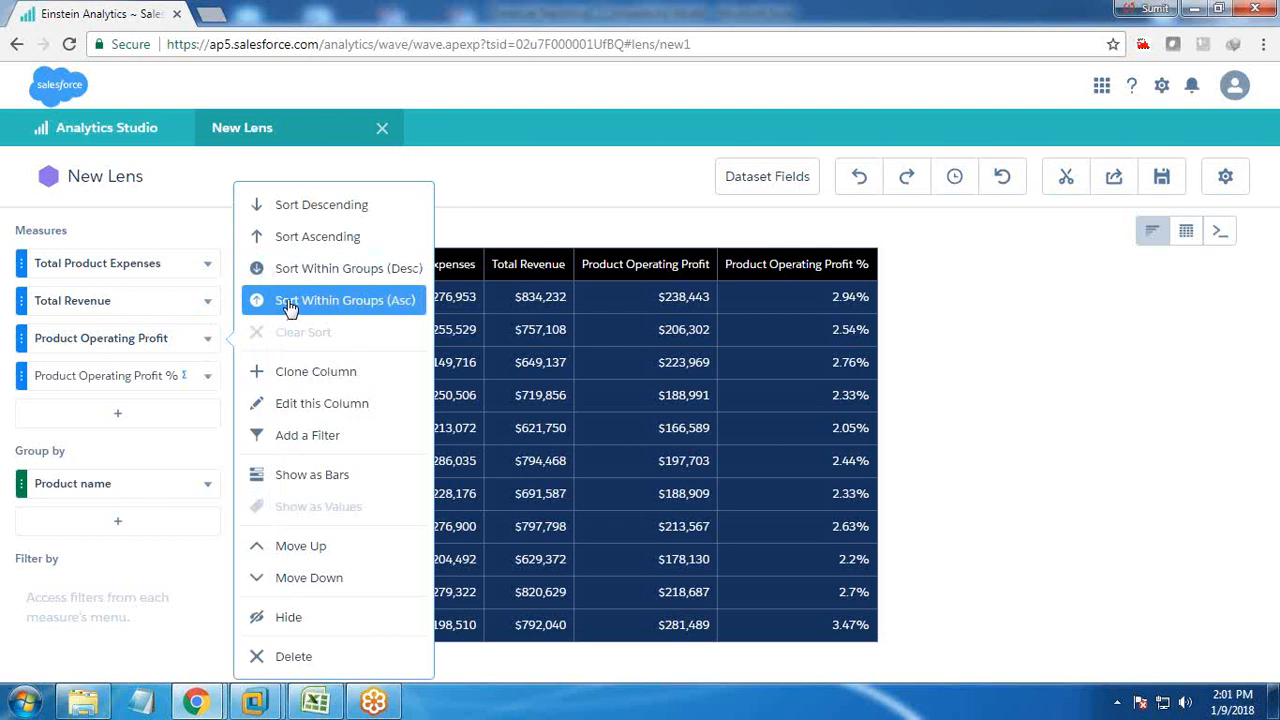
left_click(289, 304)
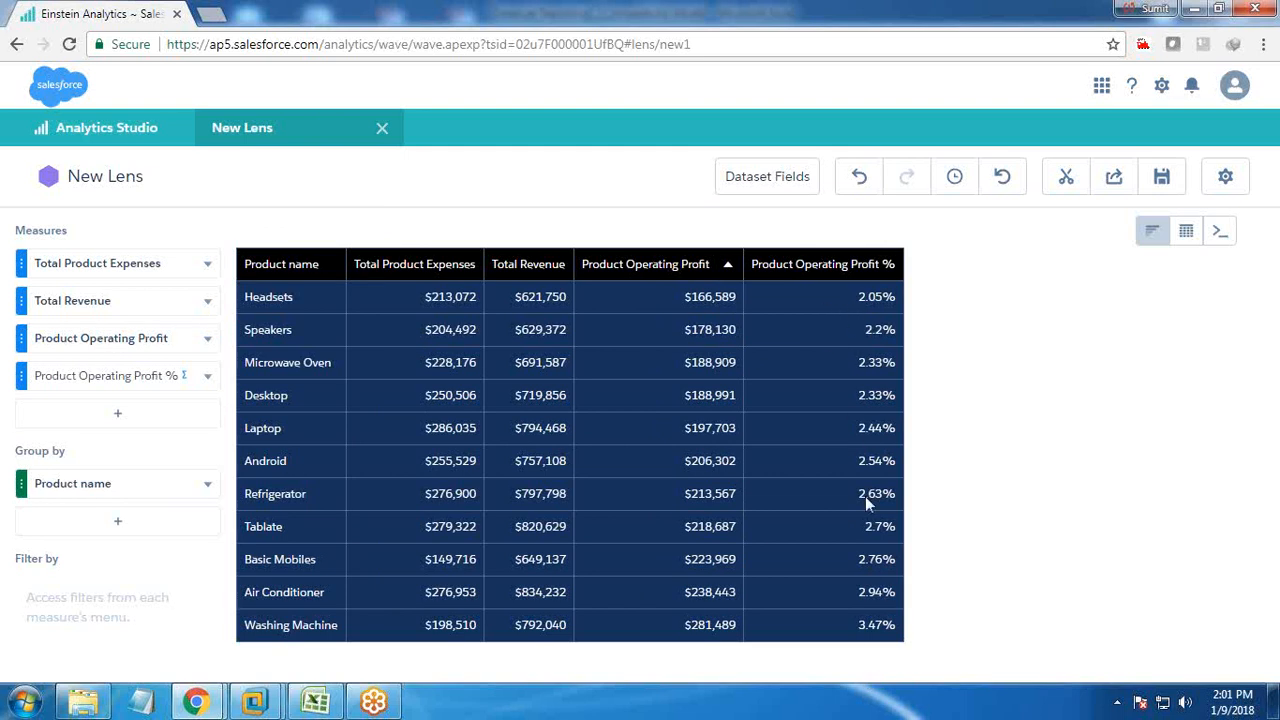
left_click(207, 339)
left_click(295, 621)
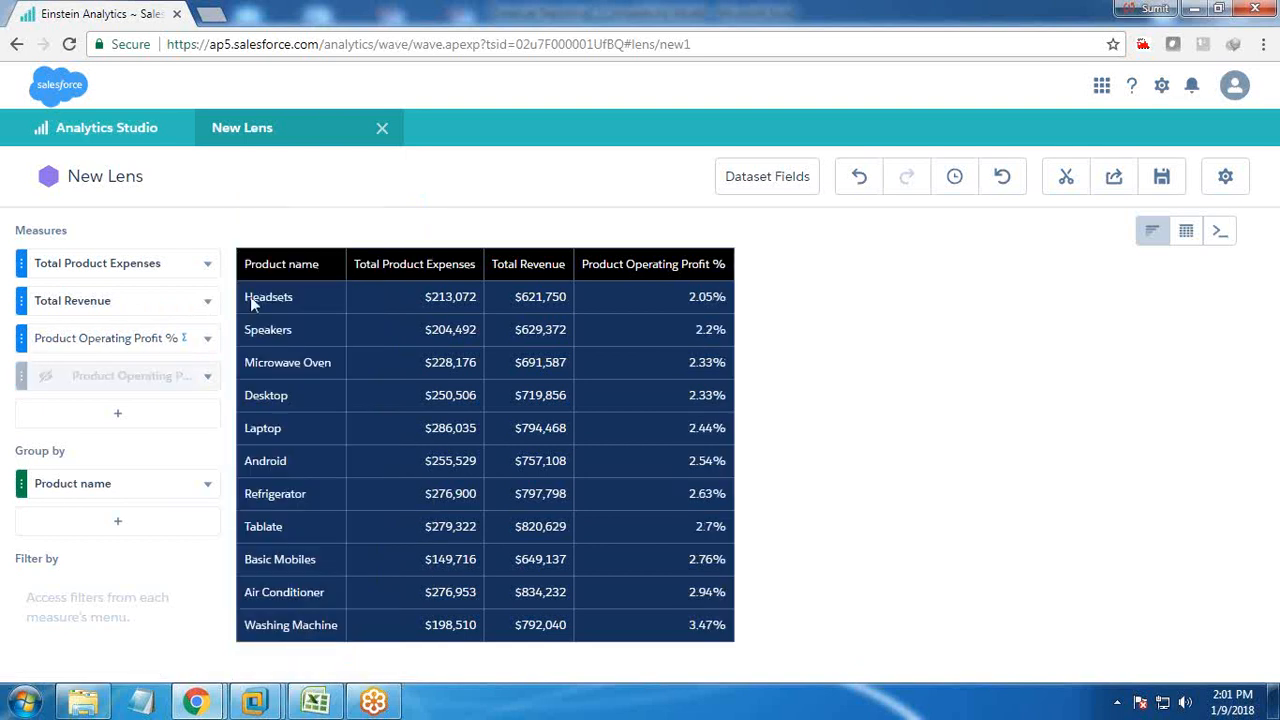